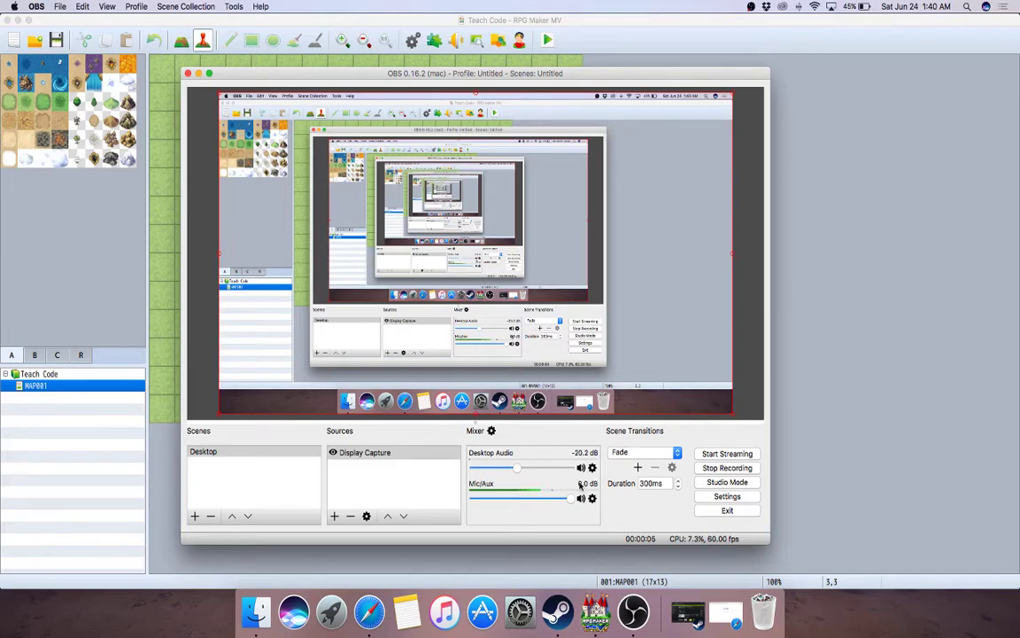
# Step: Minimize the OBS window to reveal MAP001's 17x13 grass map in the editor
pyautogui.click(199, 75)
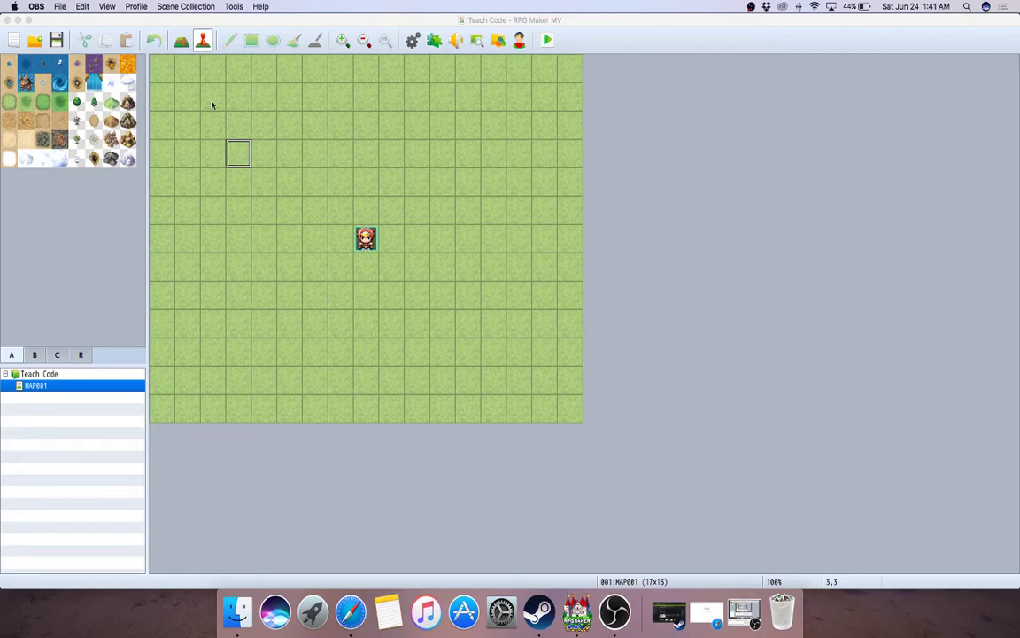
# Step: Change MAP001's tileset to 0002 Outside in its map properties
pyautogui.click(266, 182)
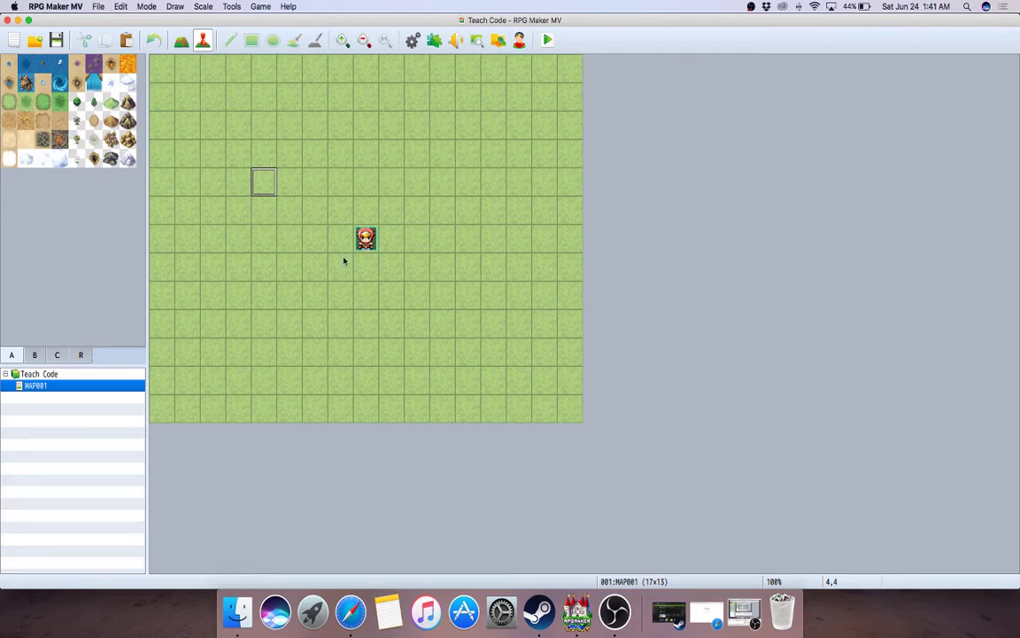
pyautogui.rightClick(100, 386)
pyautogui.click(120, 389)
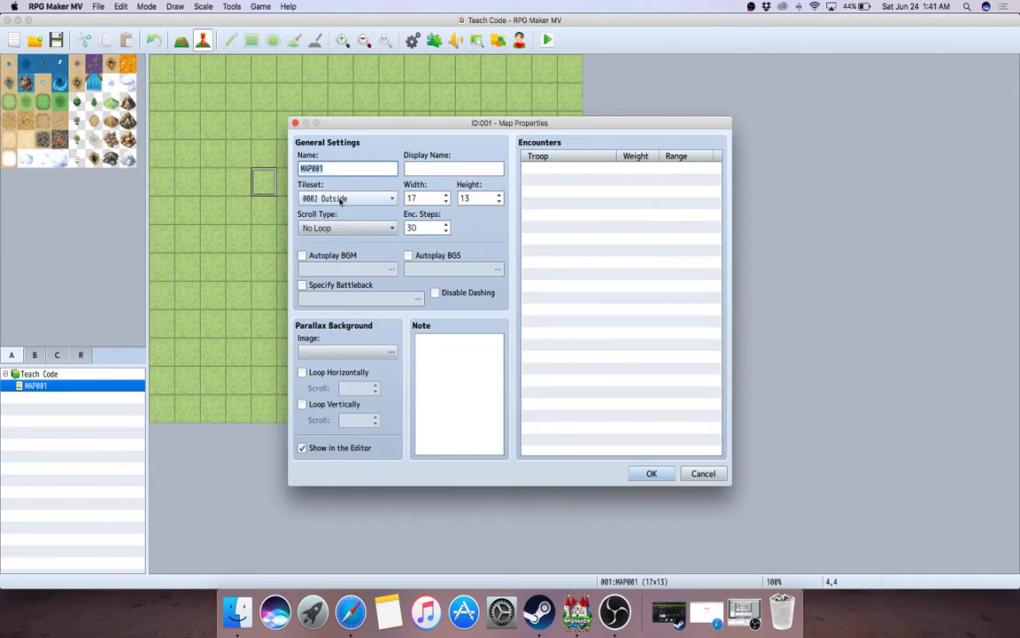
pyautogui.click(634, 476)
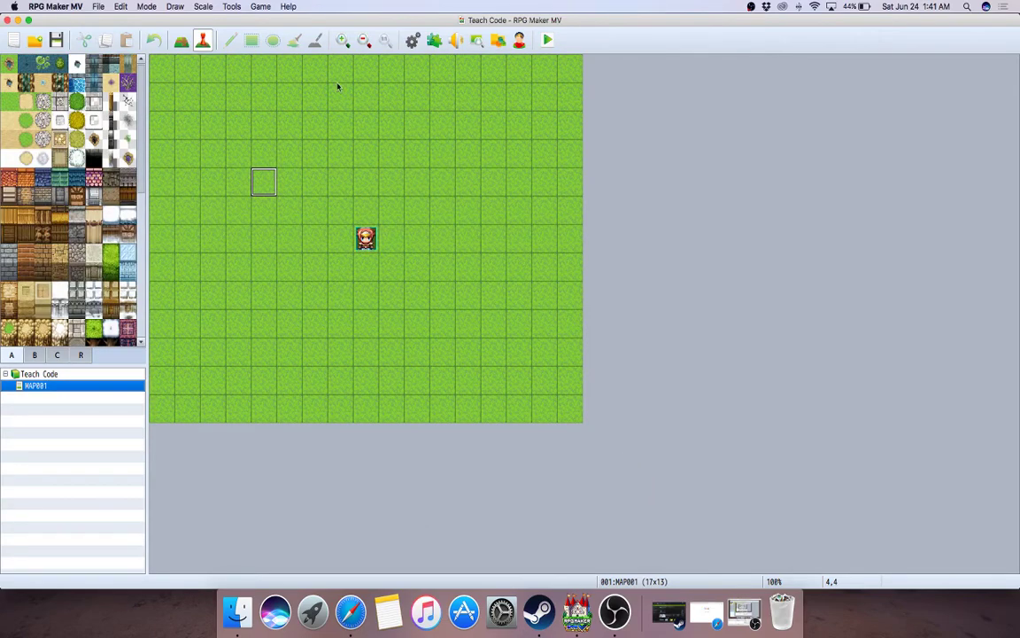
# Step: Open the Database's Tilesets section and preview the Outside tileset's B and C sheets
pyautogui.click(227, 8)
pyautogui.click(244, 21)
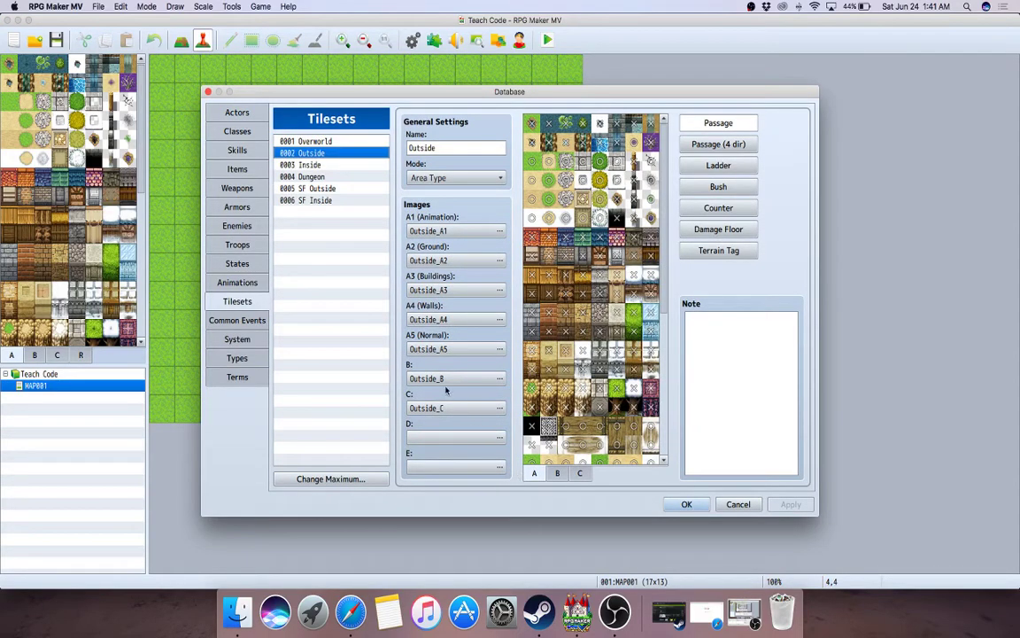
pyautogui.click(566, 474)
pyautogui.click(579, 474)
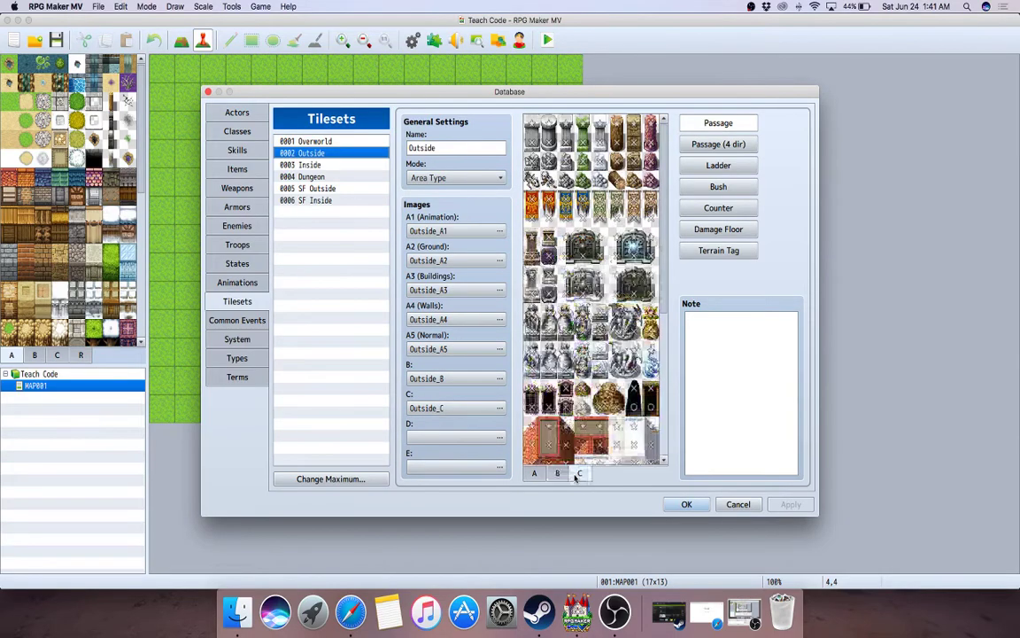
# Step: Assign Dungeon_B as the Outside tileset's D sheet and close the Database
pyautogui.click(474, 437)
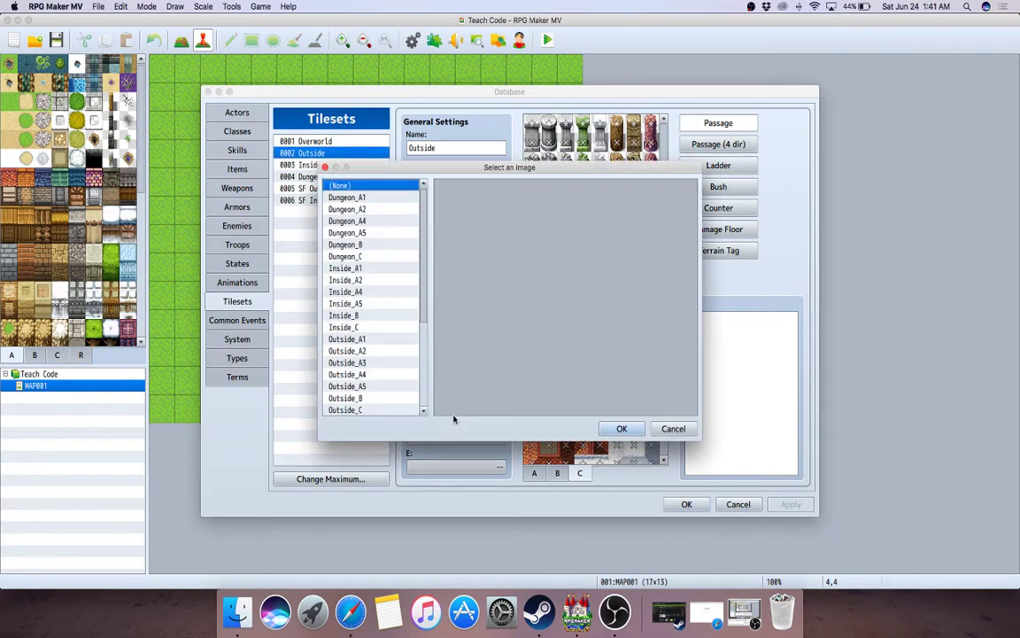
pyautogui.scroll(-5, 365, 304)
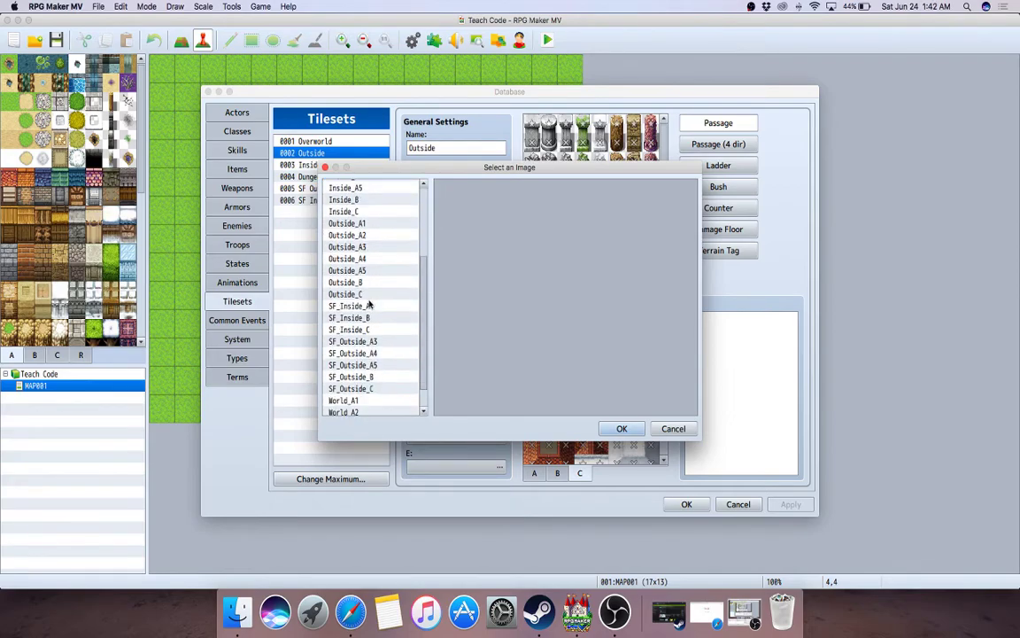
pyautogui.scroll(-3, 369, 304)
pyautogui.scroll(10, 370, 304)
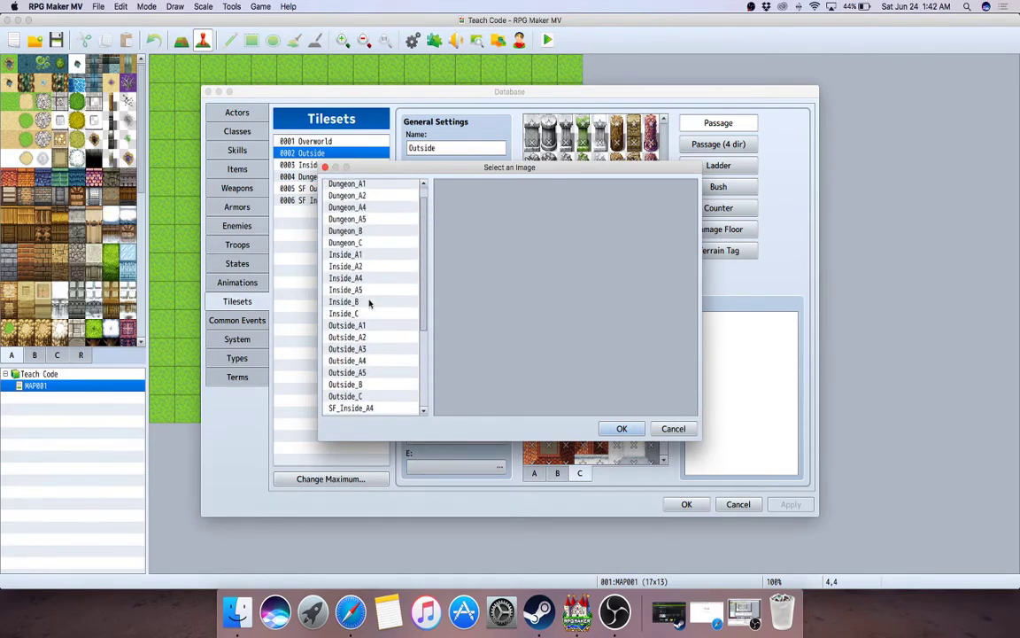
pyautogui.click(342, 279)
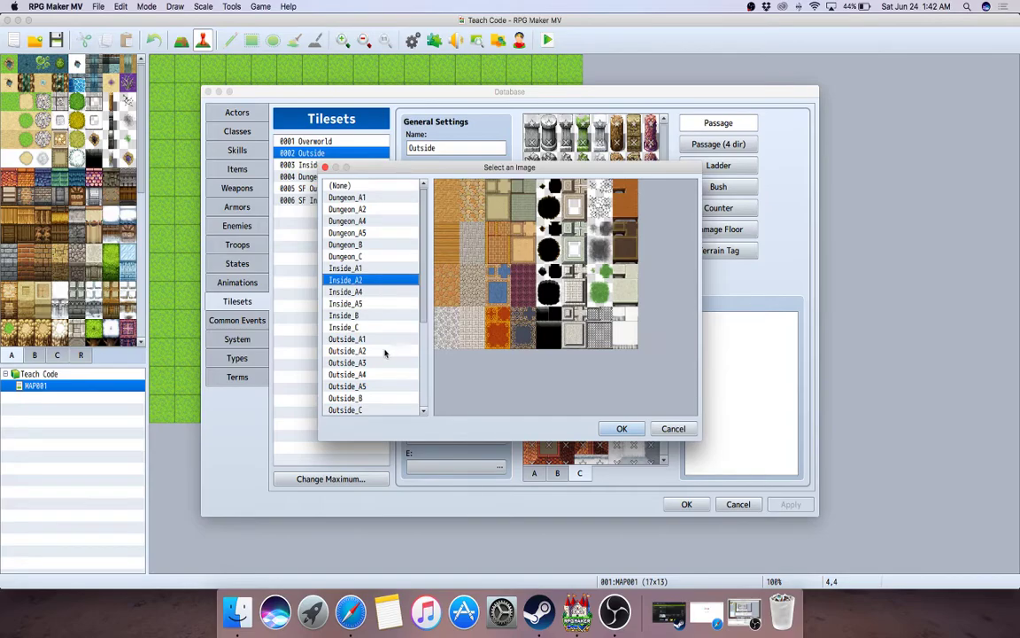
pyautogui.click(344, 244)
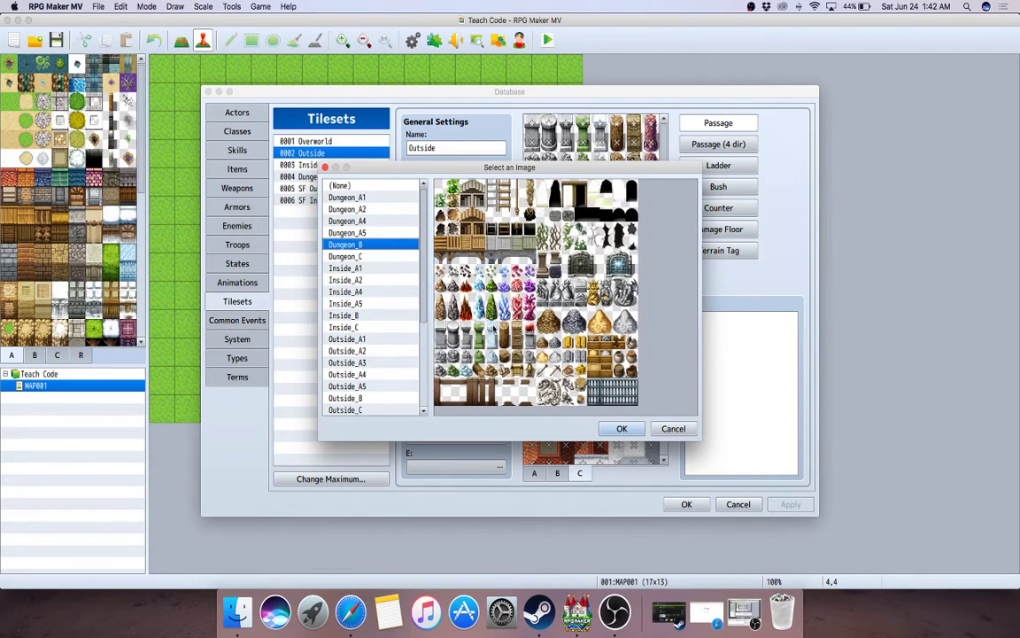
pyautogui.click(622, 429)
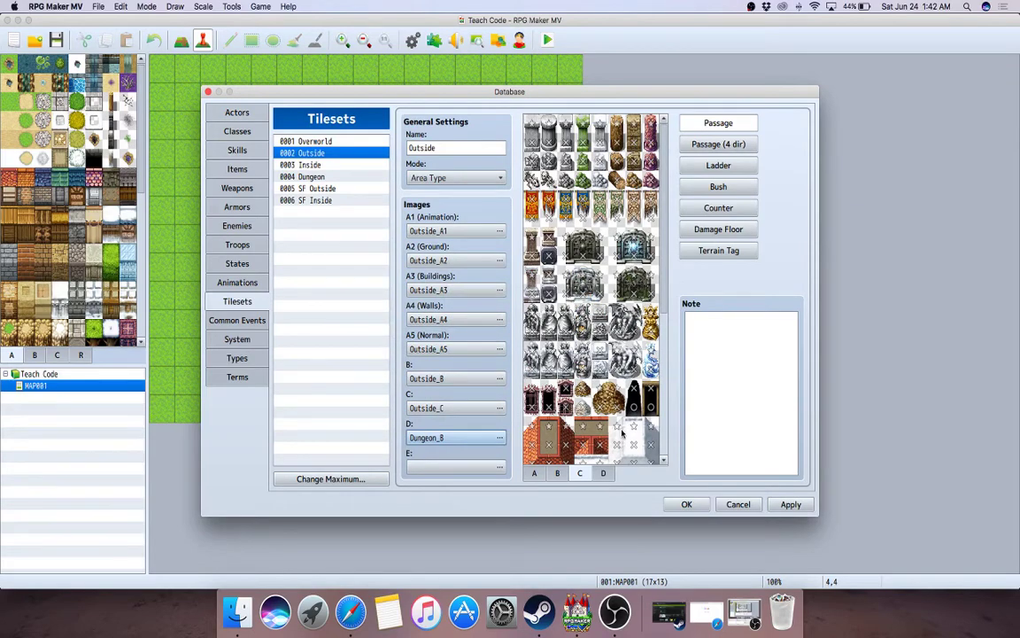
pyautogui.click(690, 506)
# Step: Create an event named 'vein' on the chosen tile with a second event page
pyautogui.rightClick(259, 189)
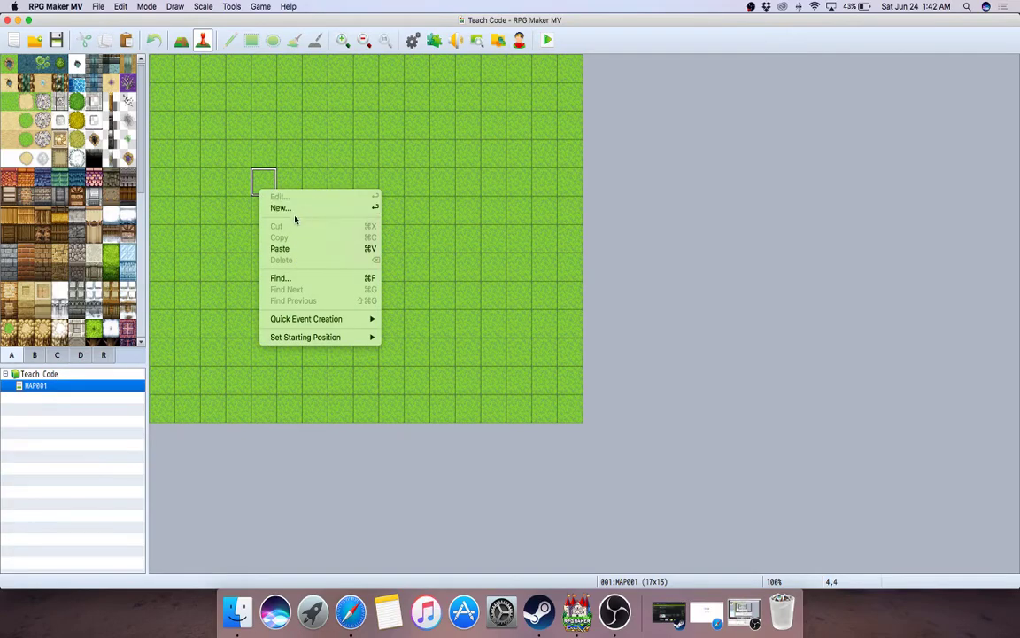
pyautogui.click(292, 209)
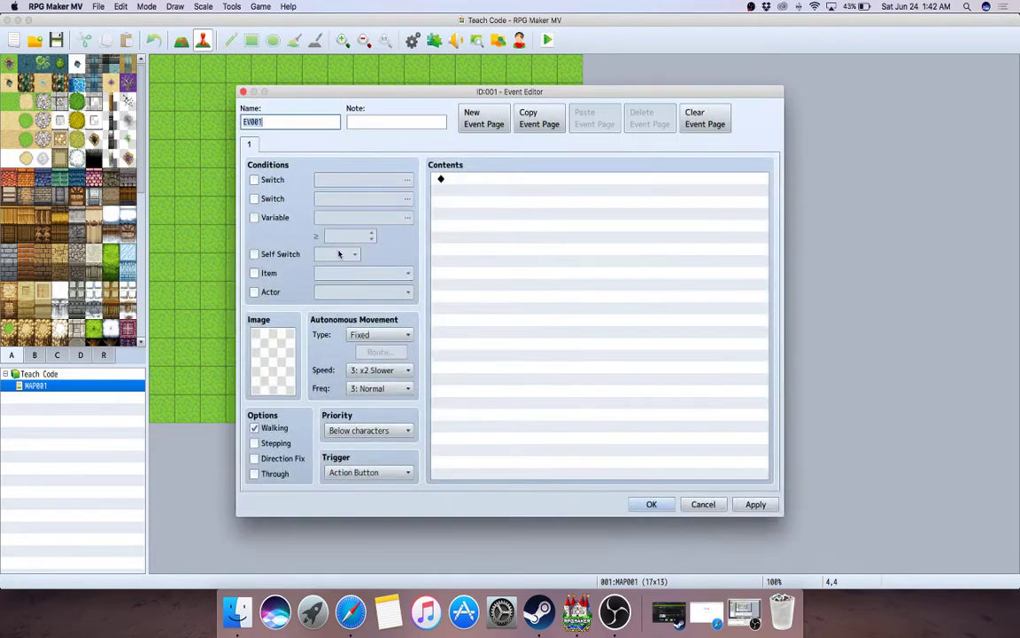
pyautogui.write('vein')
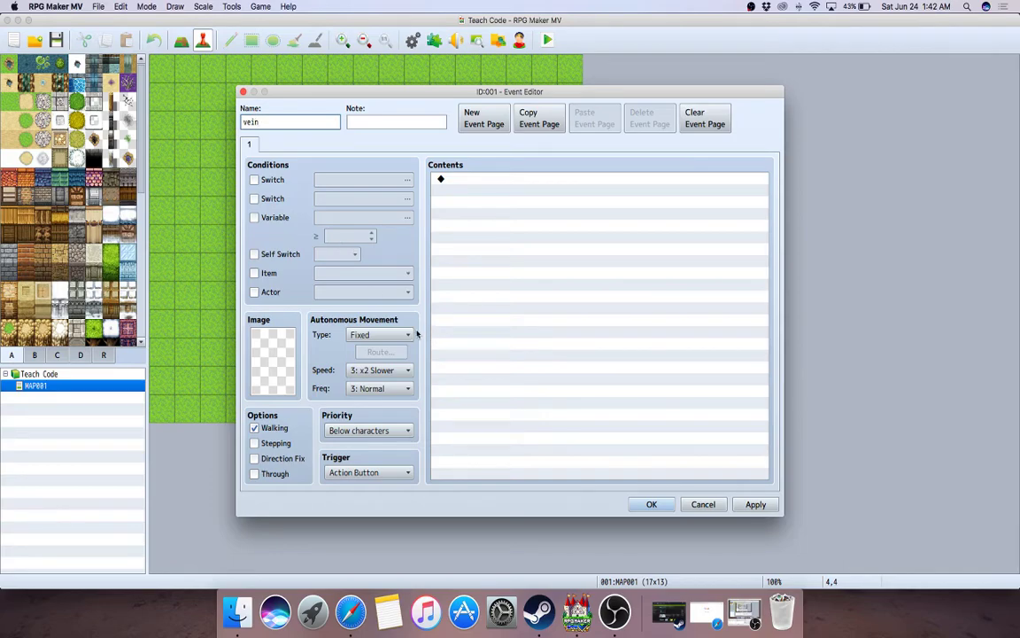
pyautogui.click(501, 124)
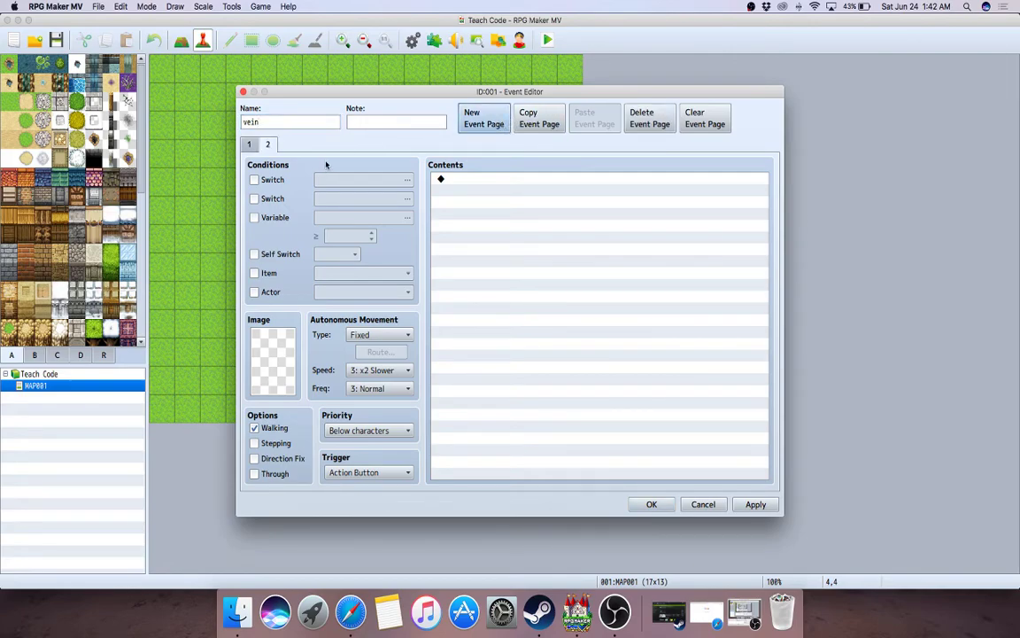
pyautogui.click(249, 143)
# Step: Set the vein's page 1 image to the purple crystal from Tileset D
pyautogui.doubleClick(272, 380)
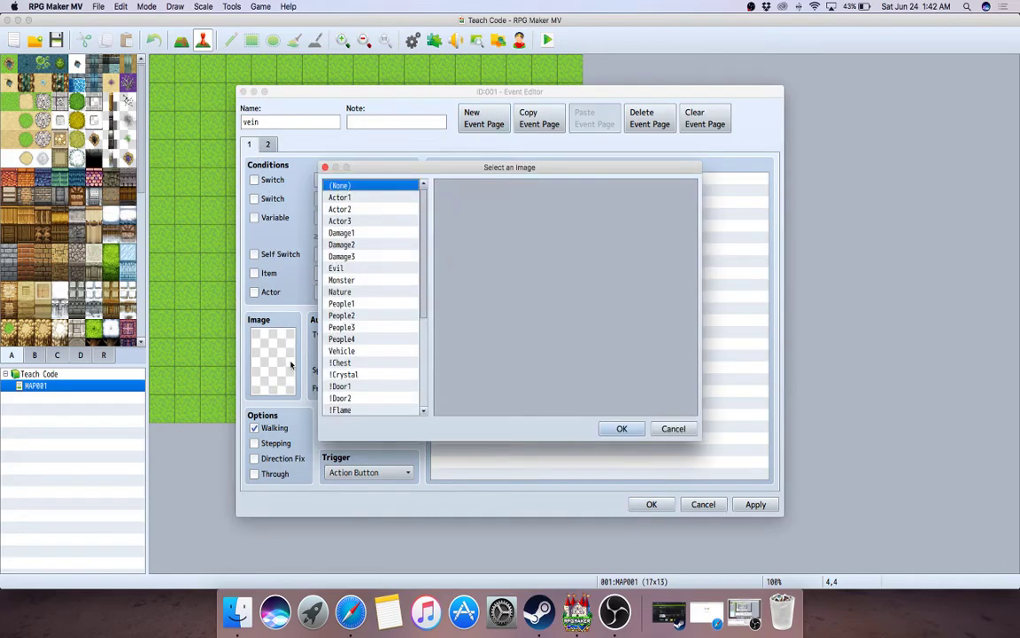
pyautogui.scroll(-5, 398, 275)
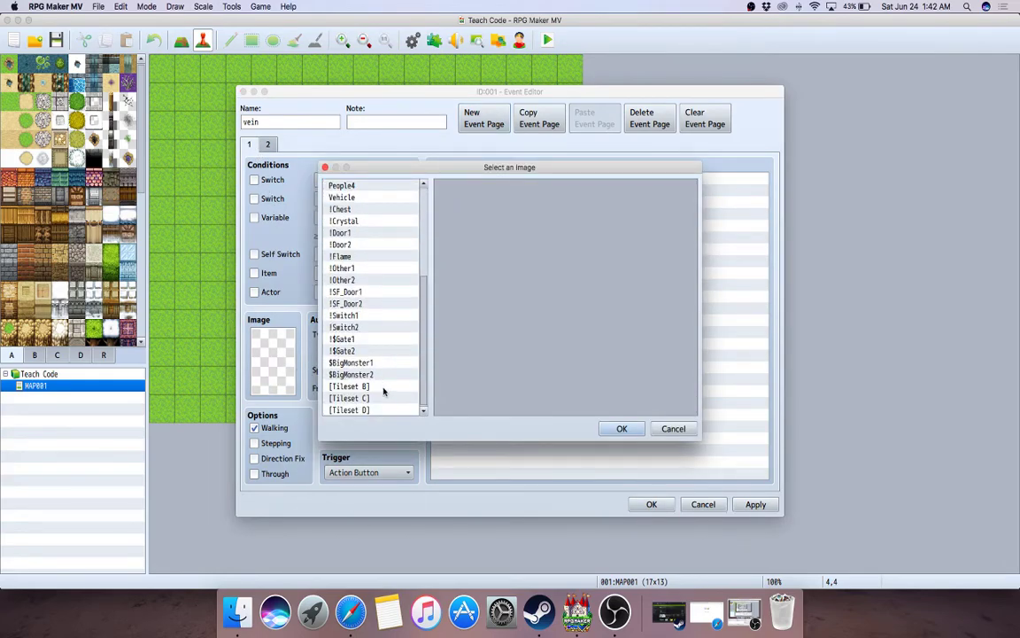
pyautogui.click(380, 387)
pyautogui.click(373, 398)
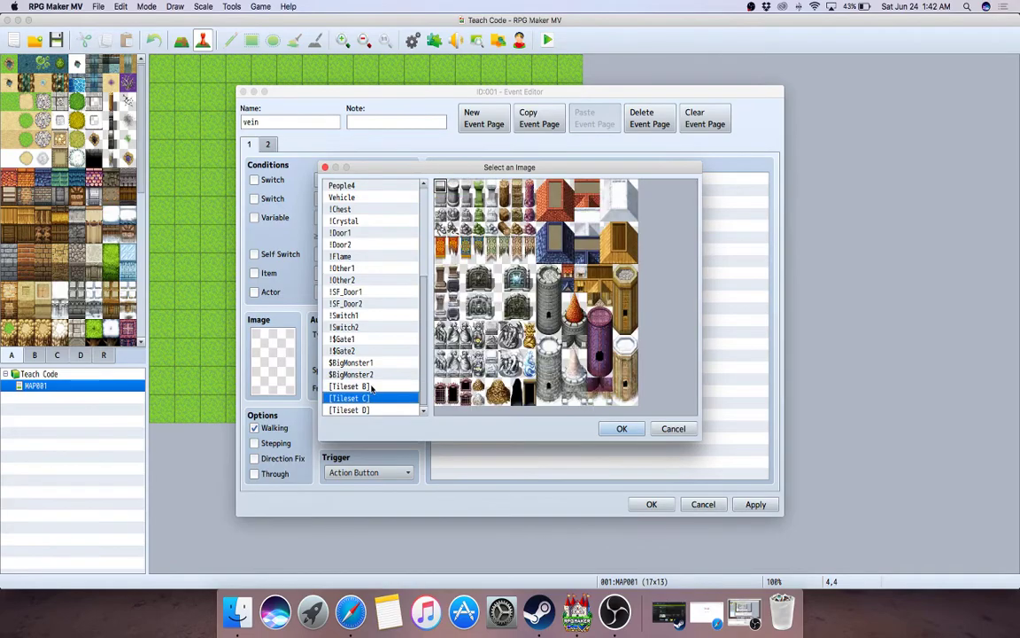
pyautogui.click(379, 410)
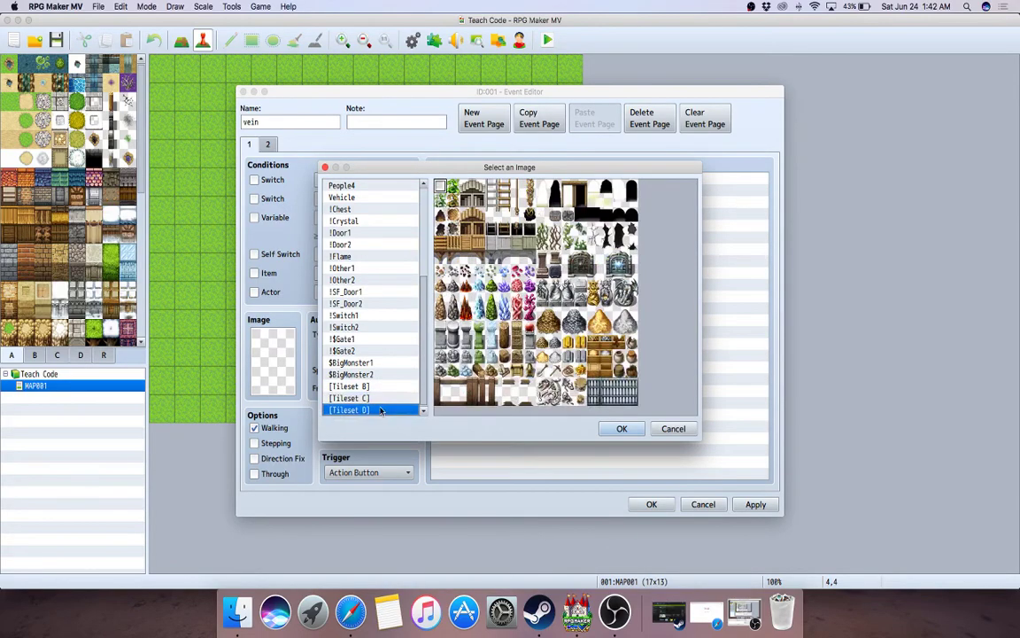
pyautogui.doubleClick(505, 289)
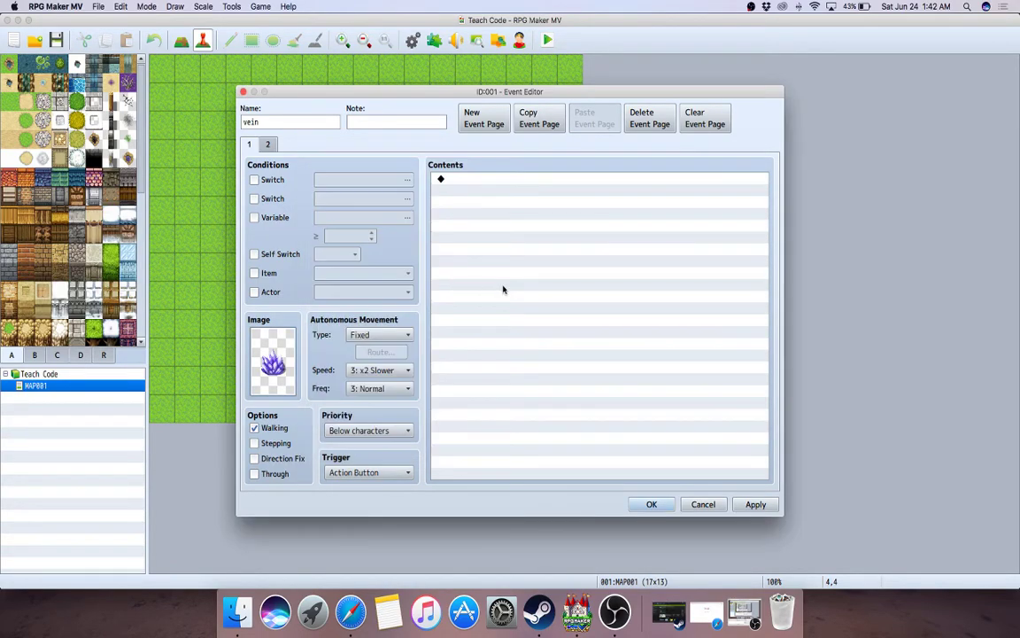
# Step: Give page 2 the pale shard image from Tileset D and require Self Switch A
pyautogui.click(268, 145)
pyautogui.doubleClick(255, 338)
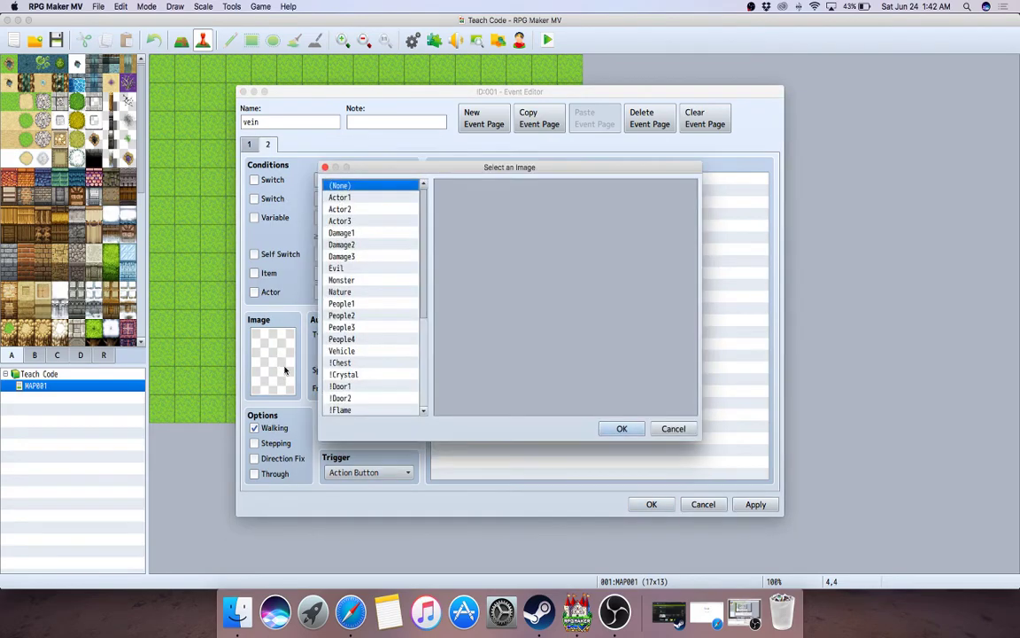
pyautogui.scroll(-5, 371, 294)
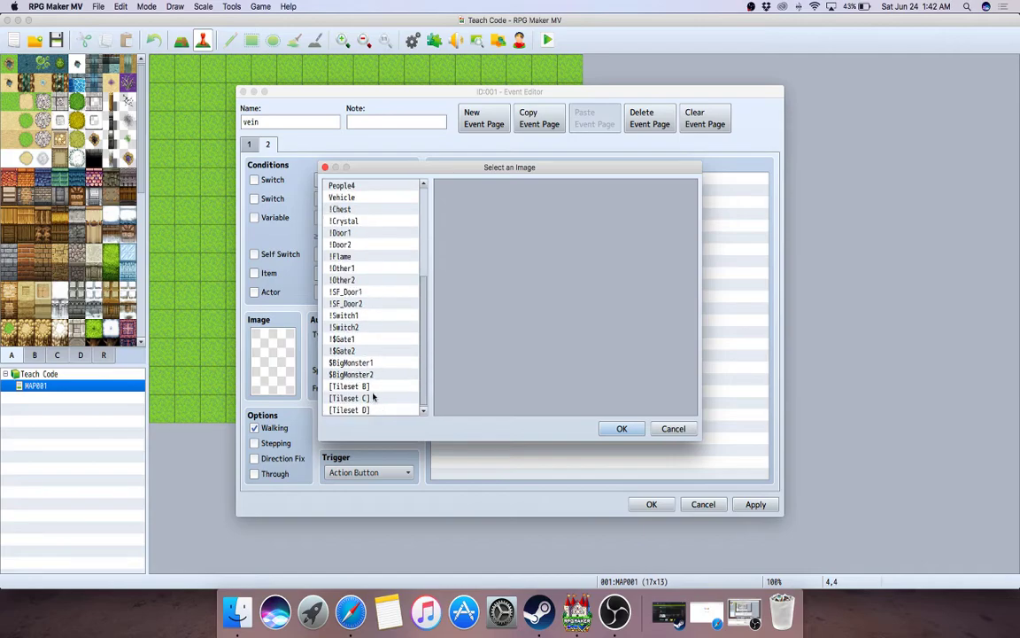
pyautogui.click(372, 398)
pyautogui.click(395, 410)
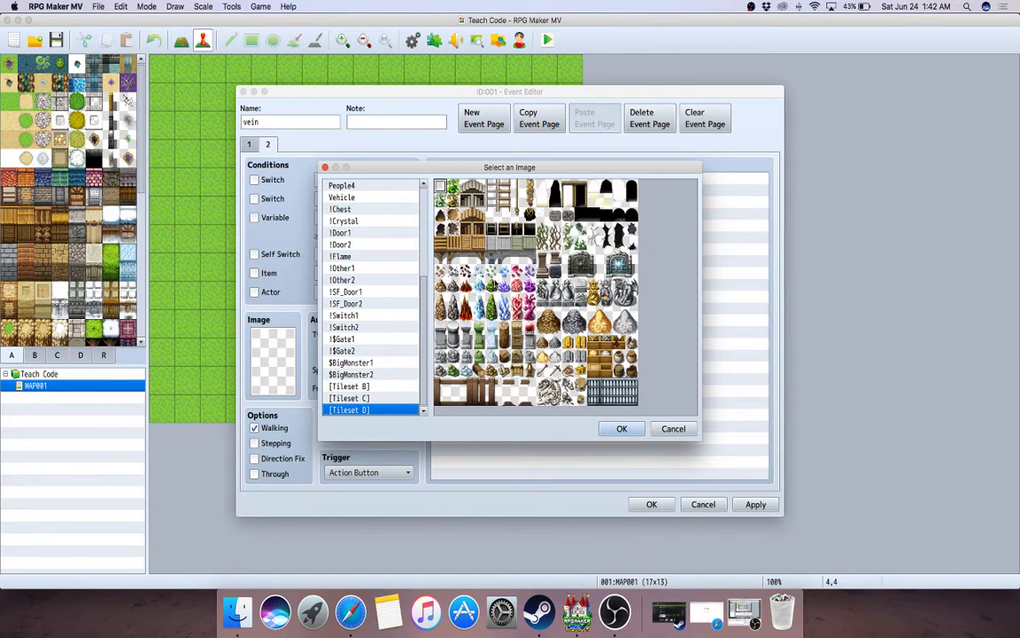
pyautogui.doubleClick(452, 245)
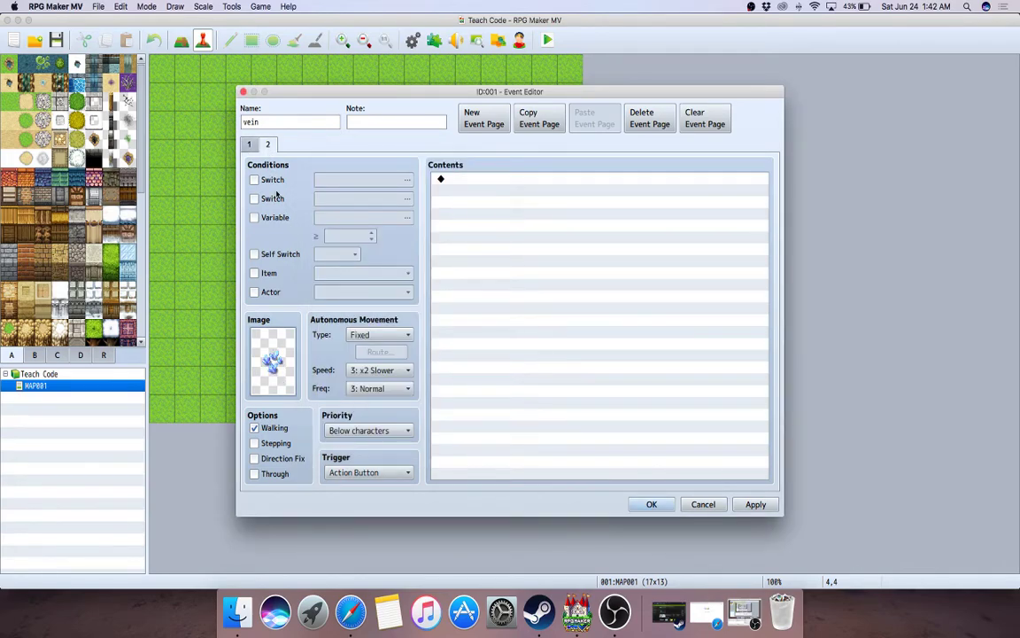
pyautogui.click(254, 255)
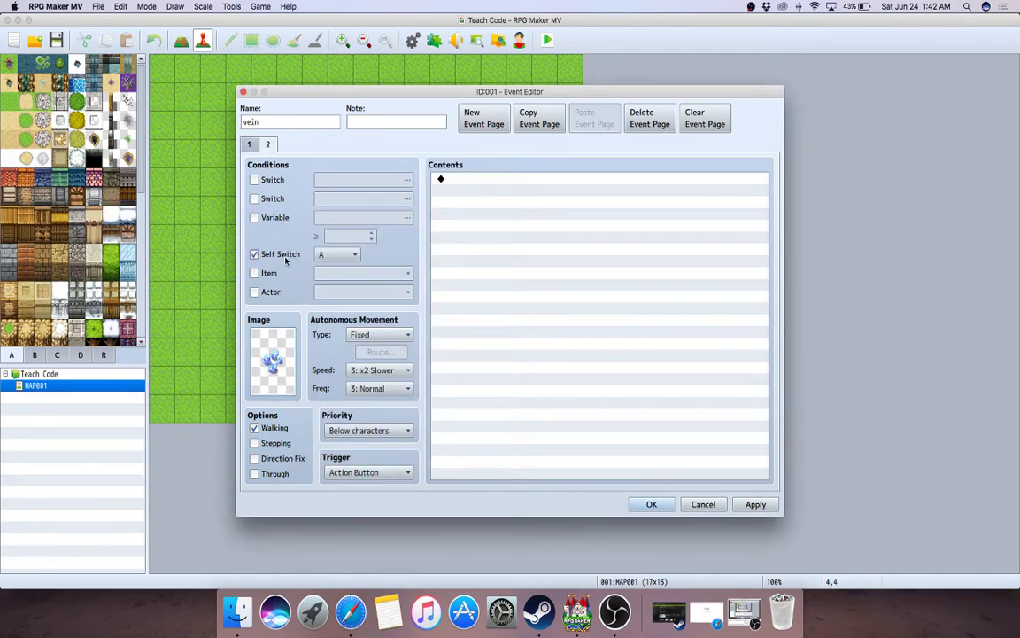
# Step: Add a Control Self Switch command turning A ON to page 1
pyautogui.click(249, 144)
pyautogui.doubleClick(518, 271)
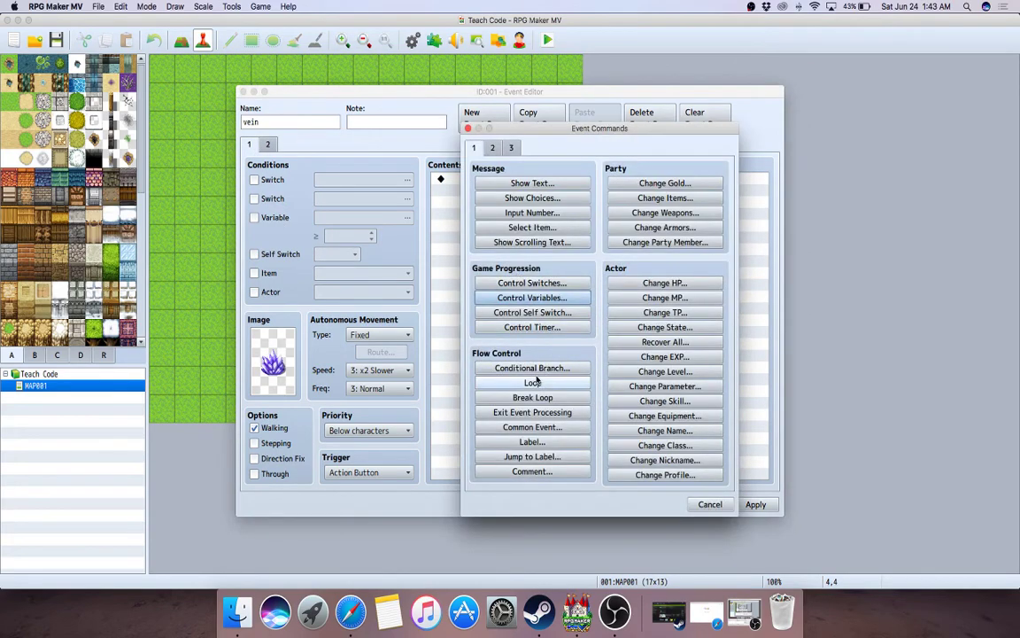
pyautogui.click(536, 312)
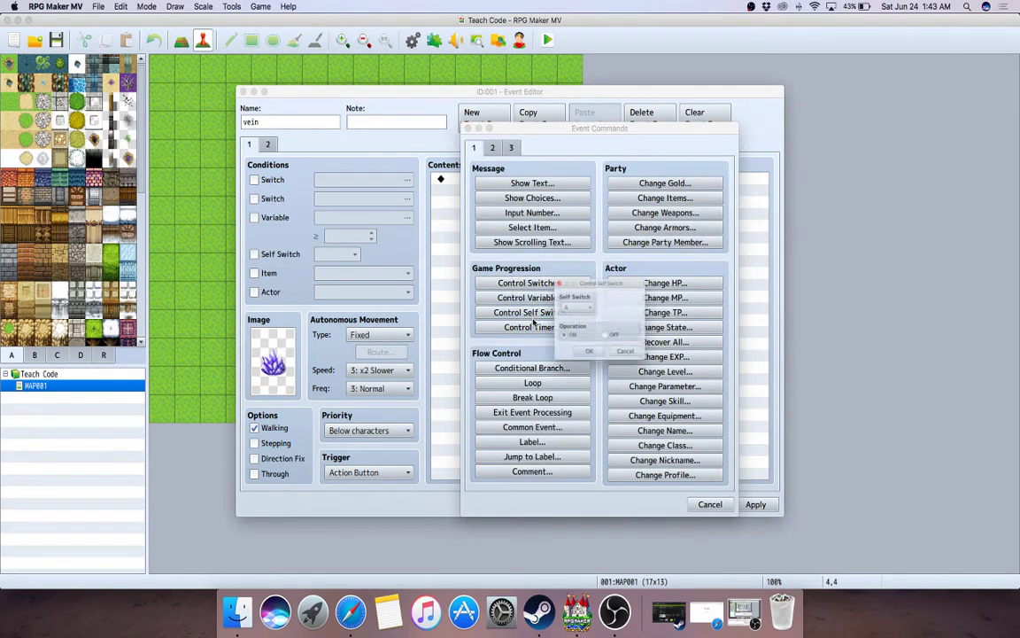
pyautogui.click(583, 365)
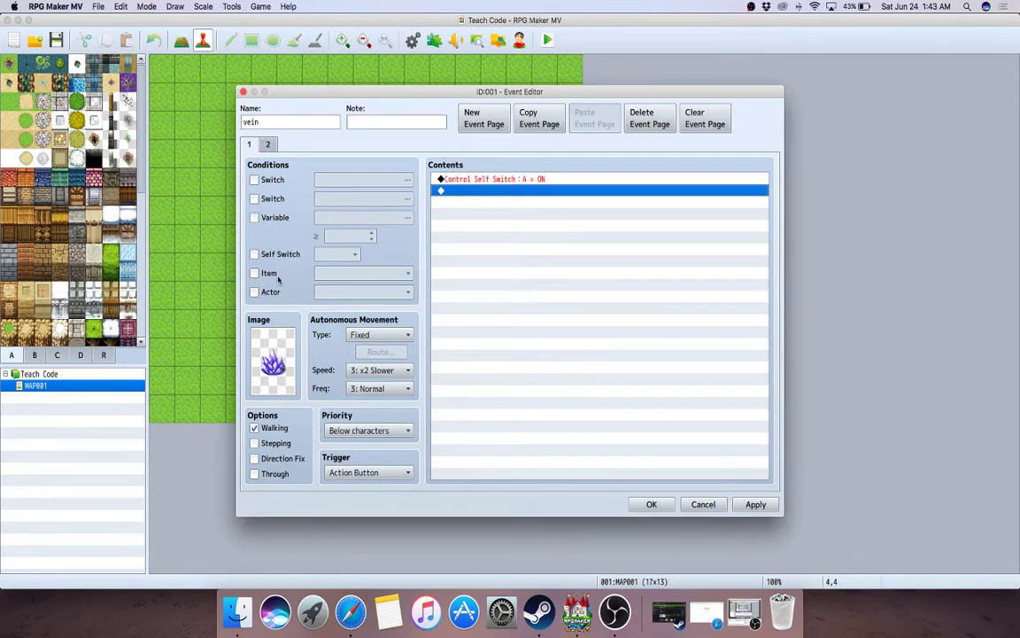
# Step: Compare with the depleted page 2, then dismiss the Event Commands list on page 1
pyautogui.click(267, 144)
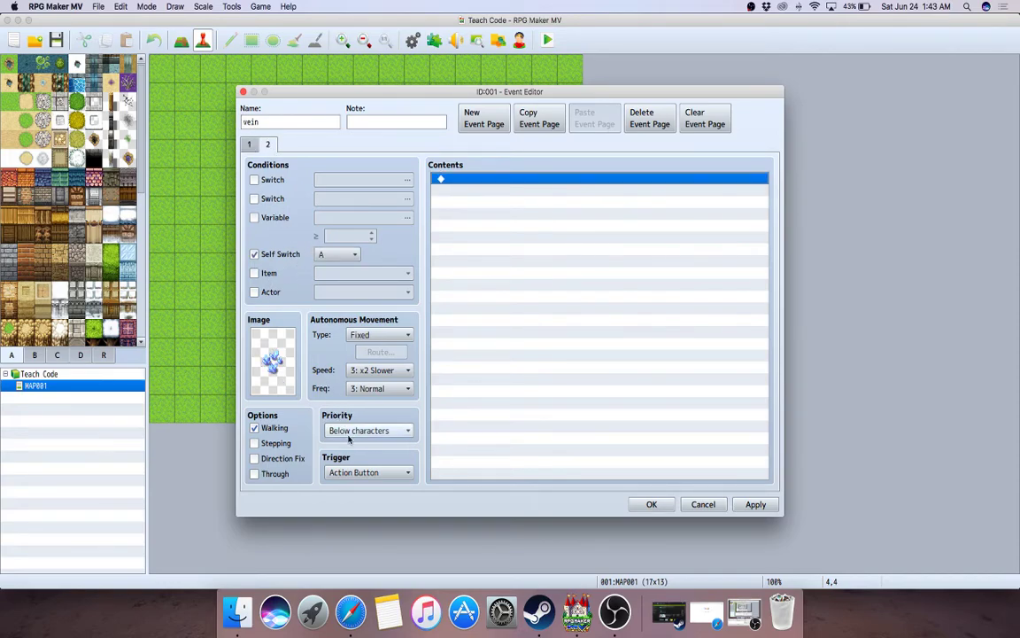
pyautogui.click(249, 144)
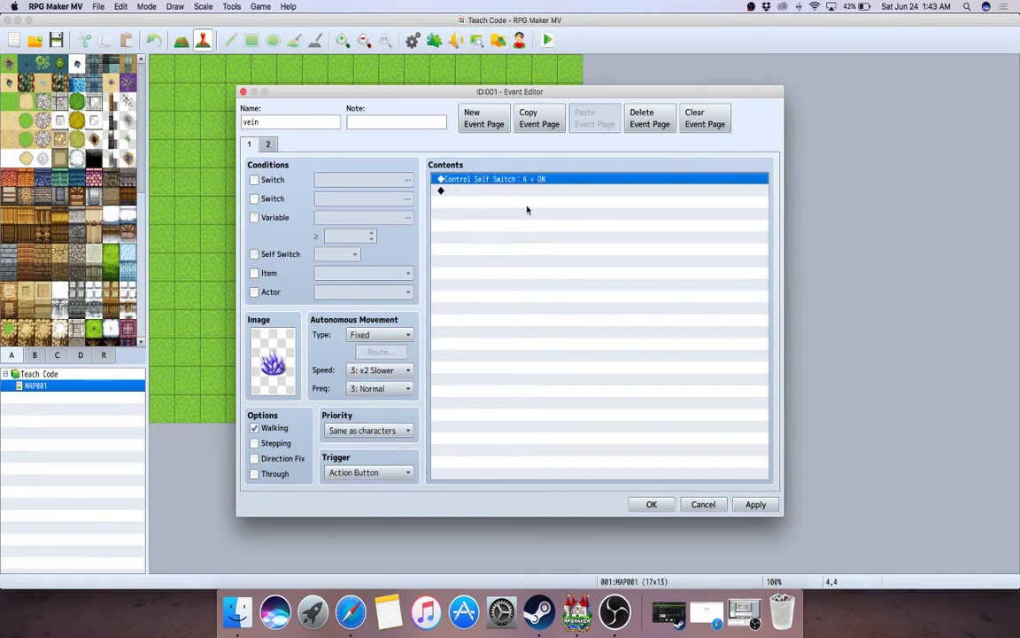
pyautogui.doubleClick(501, 190)
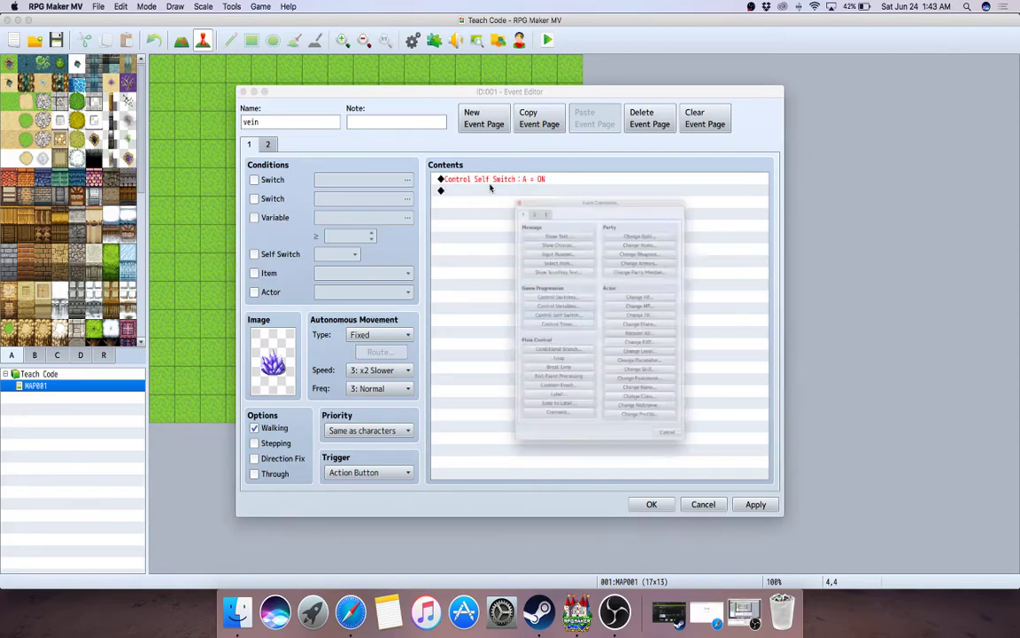
pyautogui.press('Return')
pyautogui.press('Return')
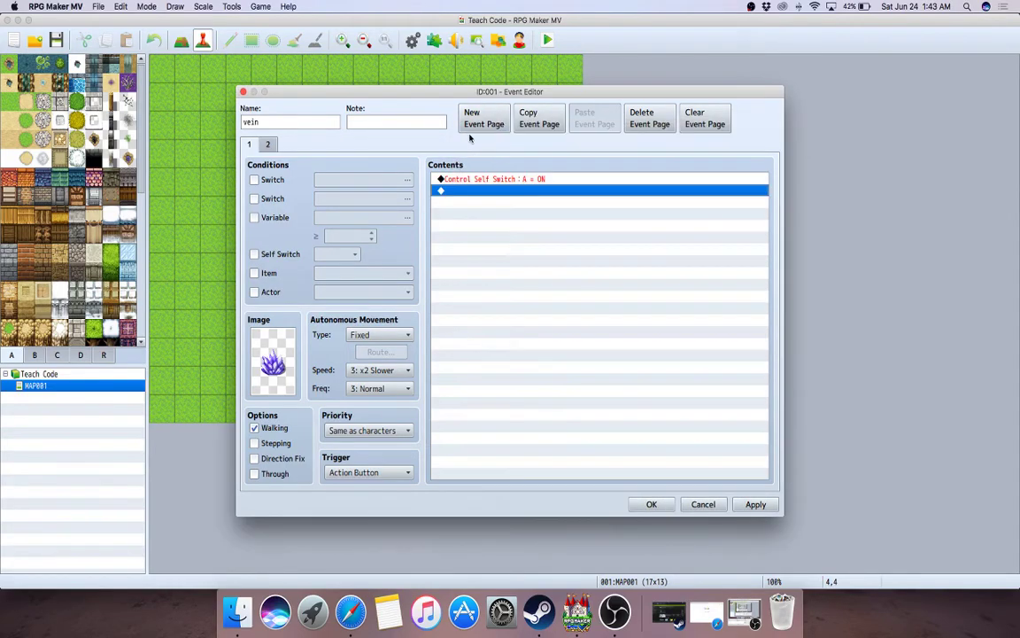
# Step: Add commands giving one Potion and showing 'You received a potiomn'
pyautogui.doubleClick(472, 191)
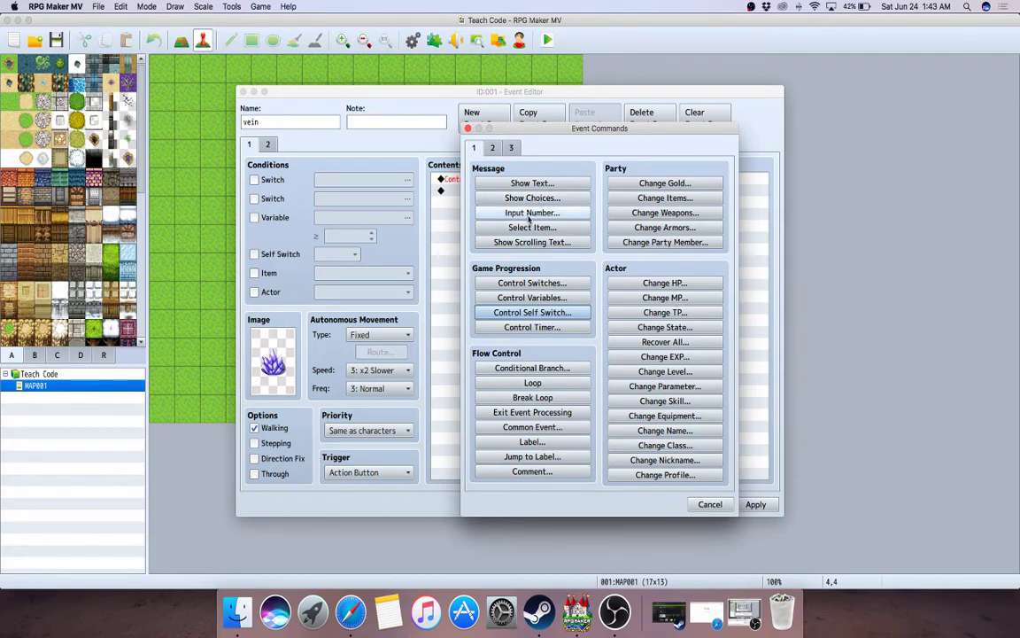
pyautogui.click(637, 203)
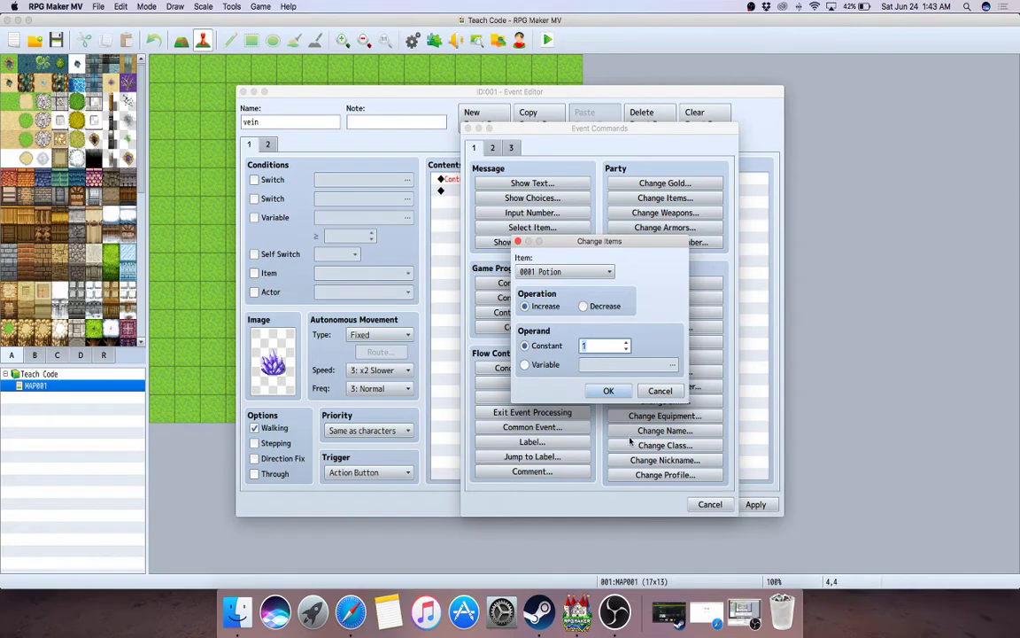
pyautogui.click(608, 392)
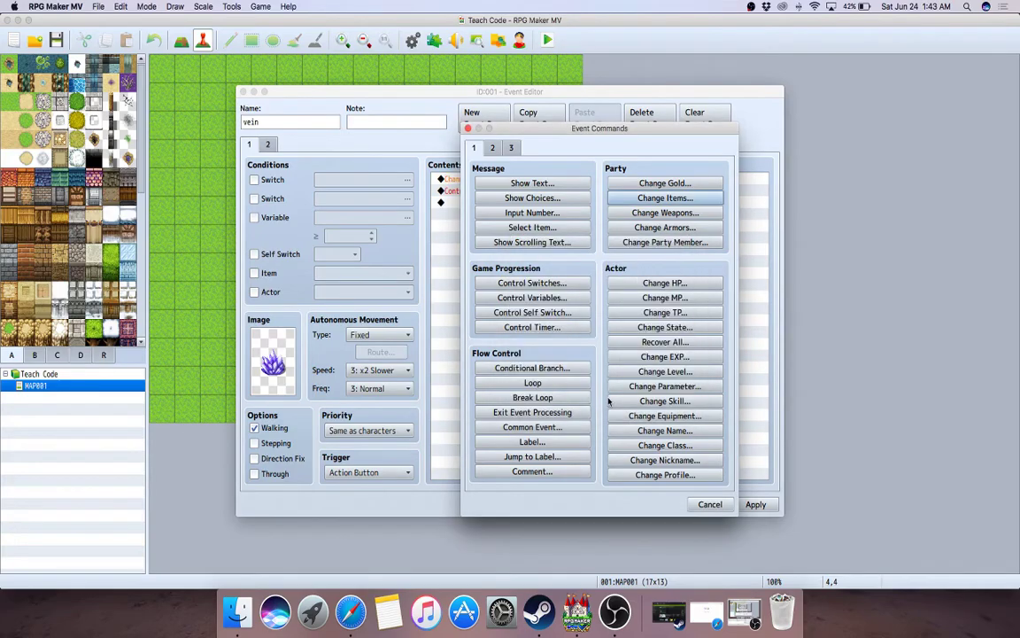
pyautogui.click(511, 181)
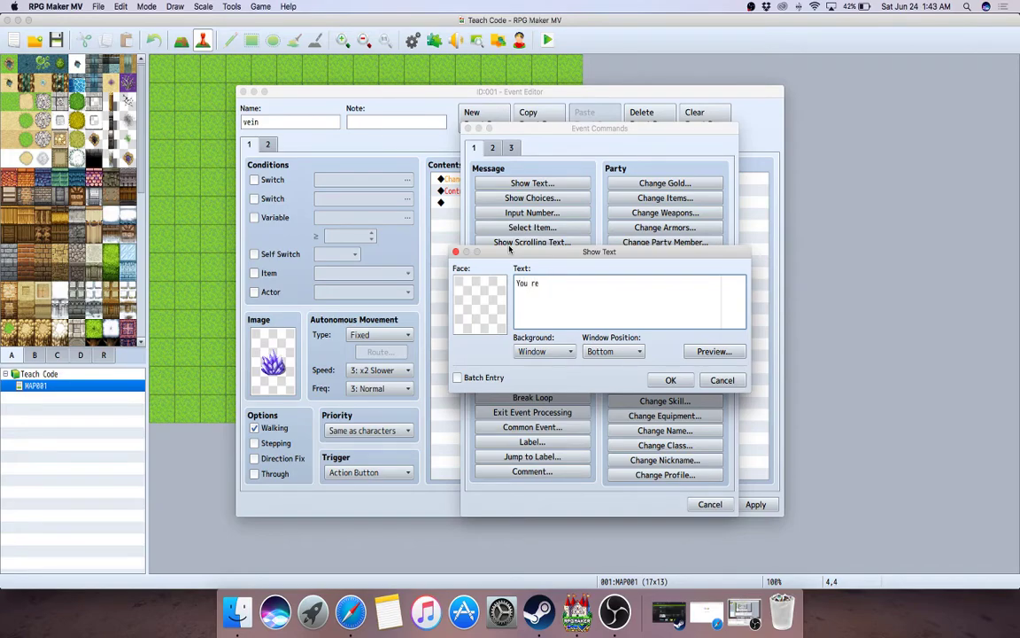
pyautogui.write('You received a potiomn')
pyautogui.click(671, 380)
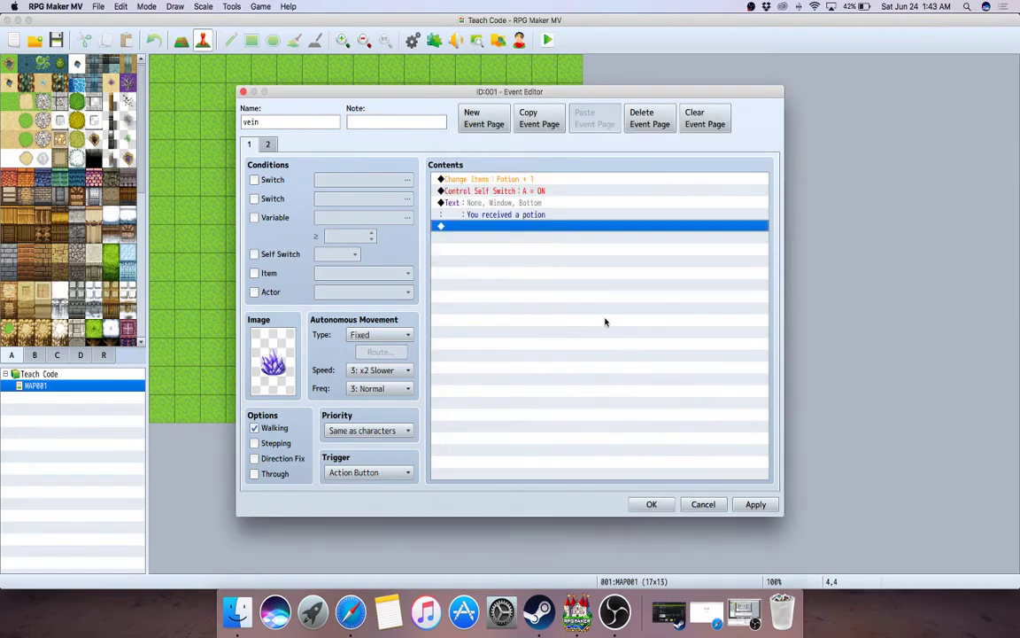
# Step: Move the Control Self Switch command to the end of page 1's contents
pyautogui.rightClick(532, 192)
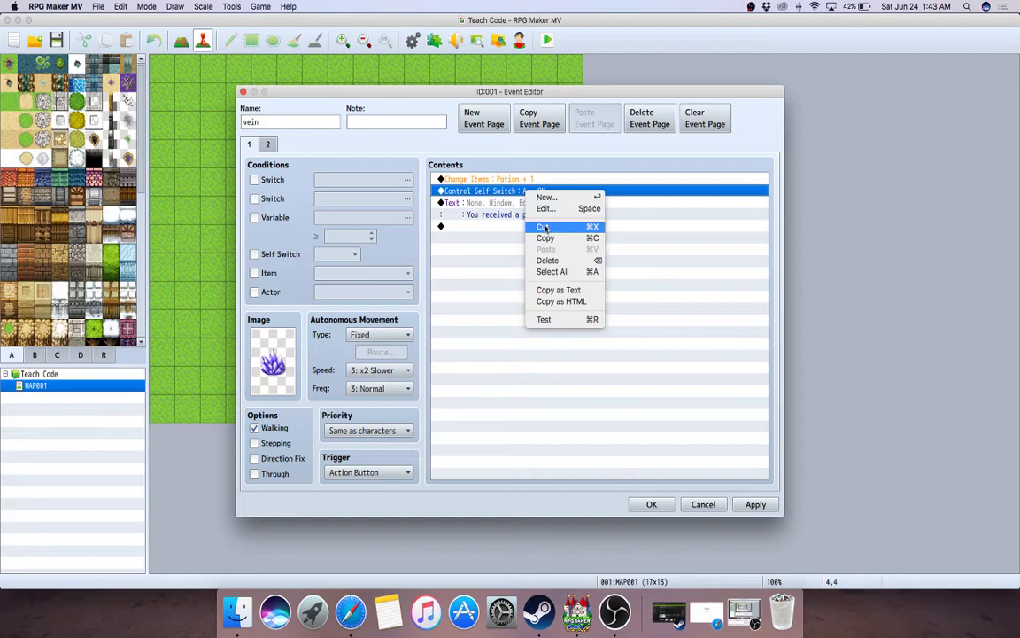
pyautogui.click(543, 227)
pyautogui.rightClick(525, 256)
pyautogui.click(501, 255)
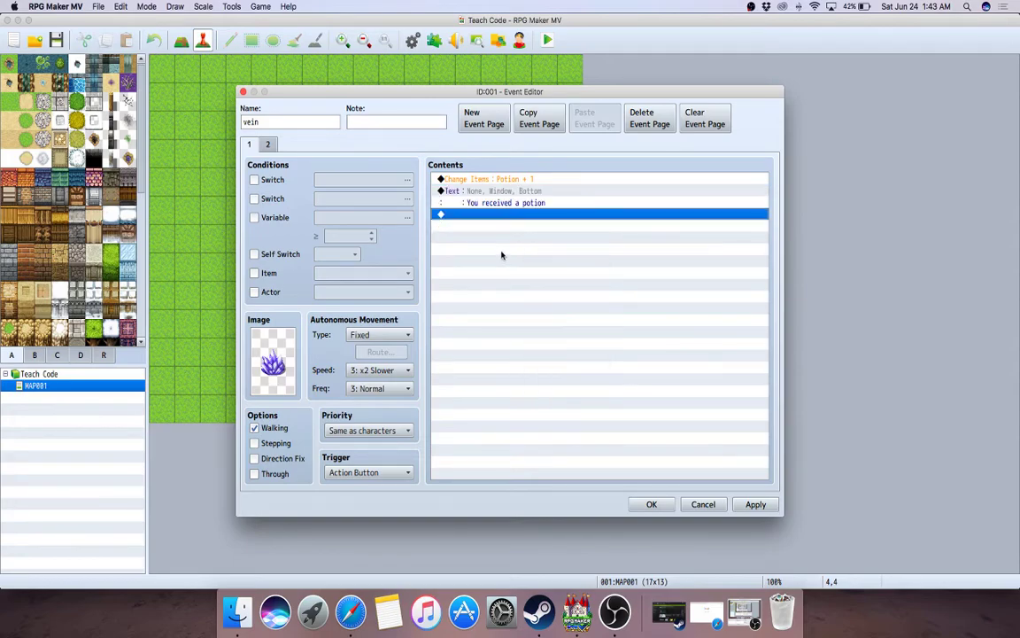
pyautogui.rightClick(502, 256)
pyautogui.click(525, 310)
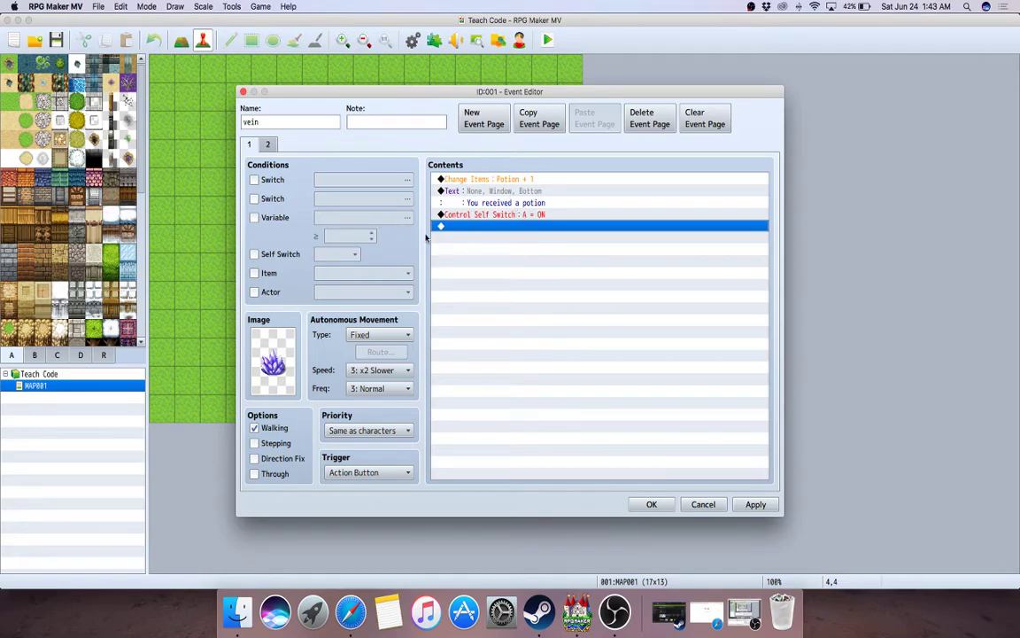
# Step: Review both vein pages and close the event editor with OK
pyautogui.click(267, 144)
pyautogui.click(249, 144)
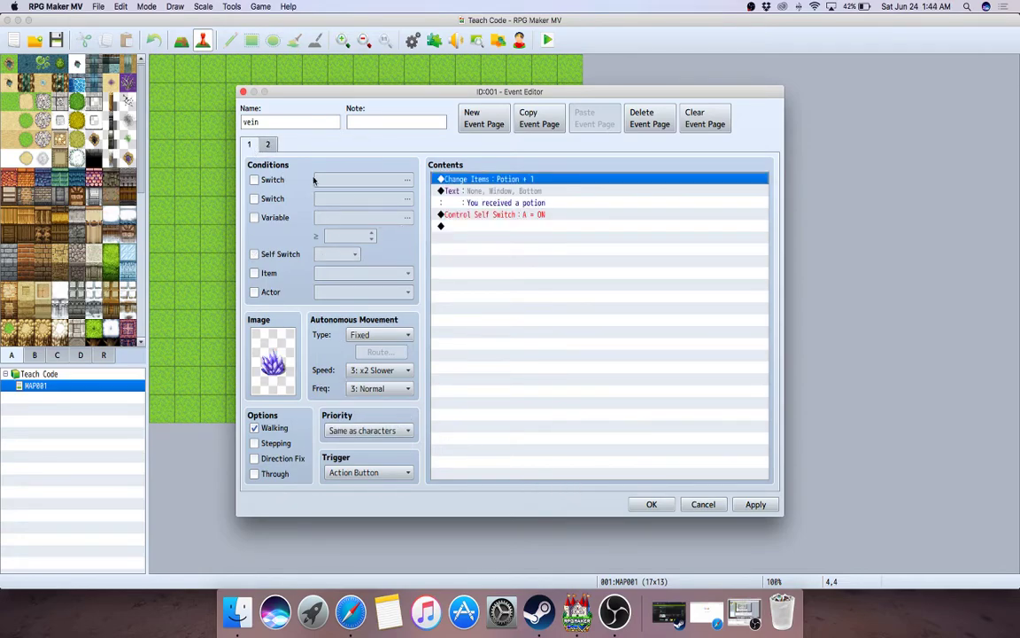
pyautogui.click(268, 144)
pyautogui.click(249, 144)
pyautogui.click(651, 504)
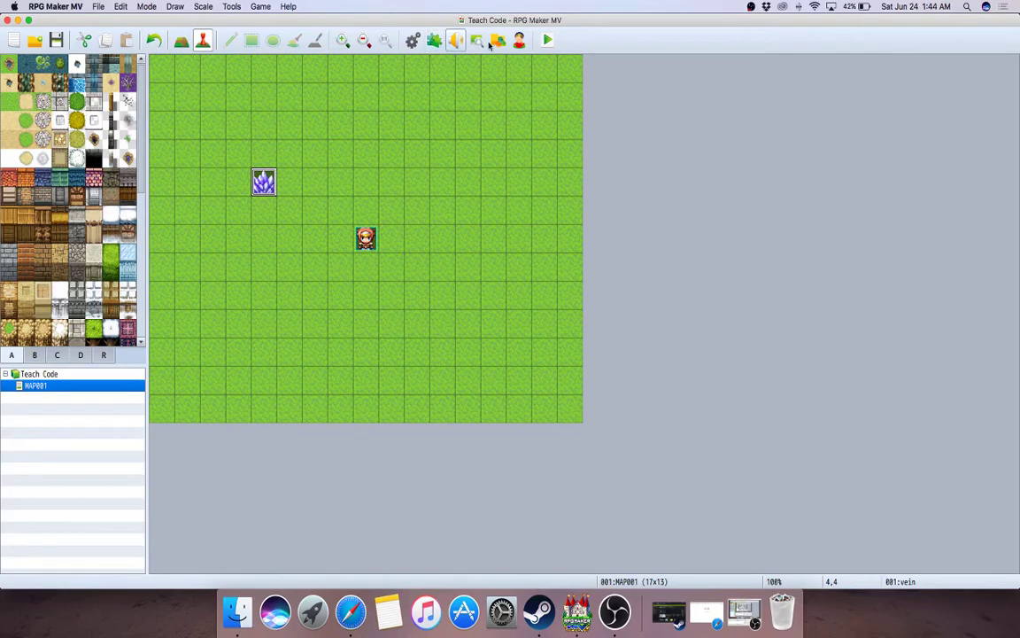
# Step: Save and playtest a new game, harvesting the crystal into a shard, then close the game
pyautogui.click(543, 43)
pyautogui.click(451, 336)
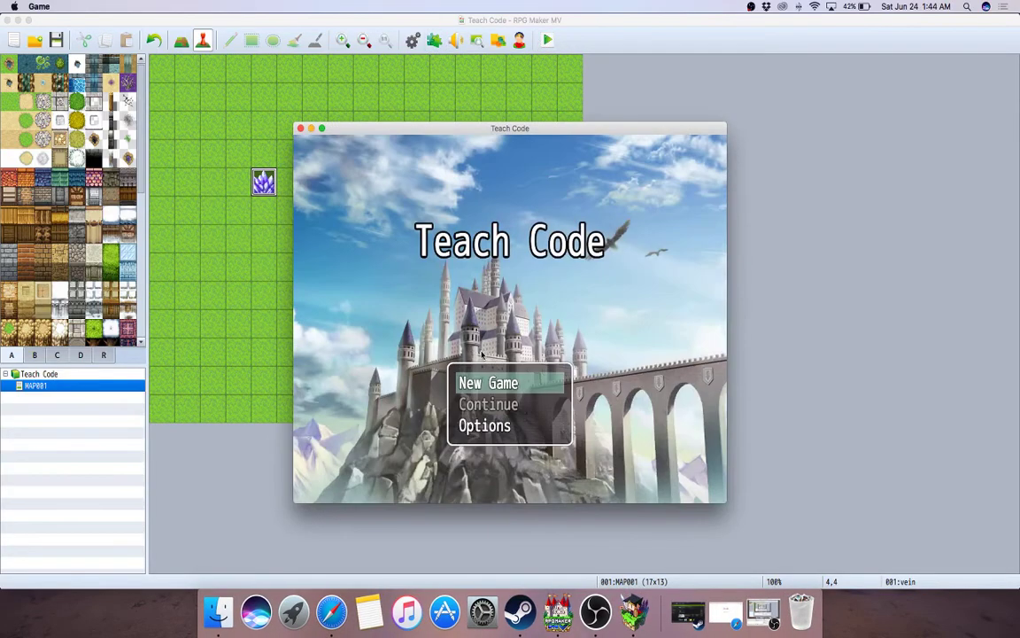
pyautogui.click(517, 390)
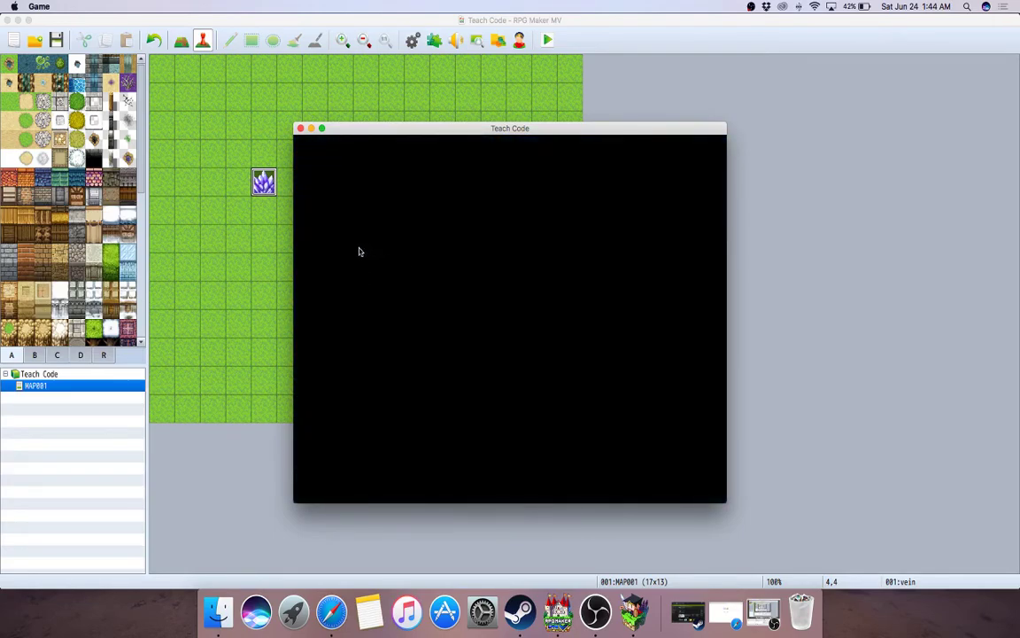
pyautogui.click(406, 268)
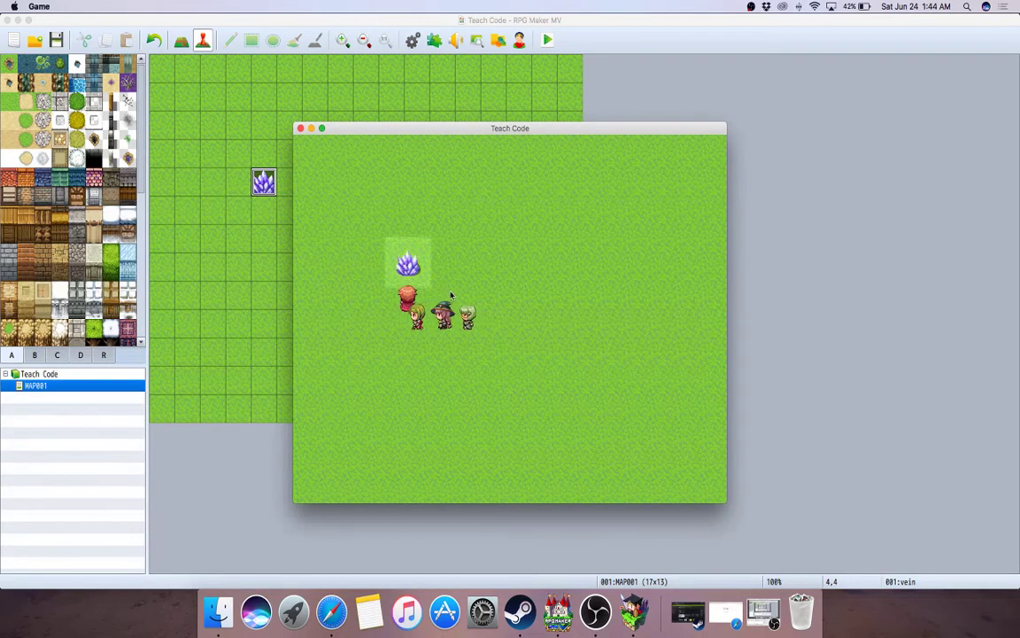
pyautogui.click(511, 300)
pyautogui.click(406, 263)
pyautogui.click(413, 230)
pyautogui.click(486, 287)
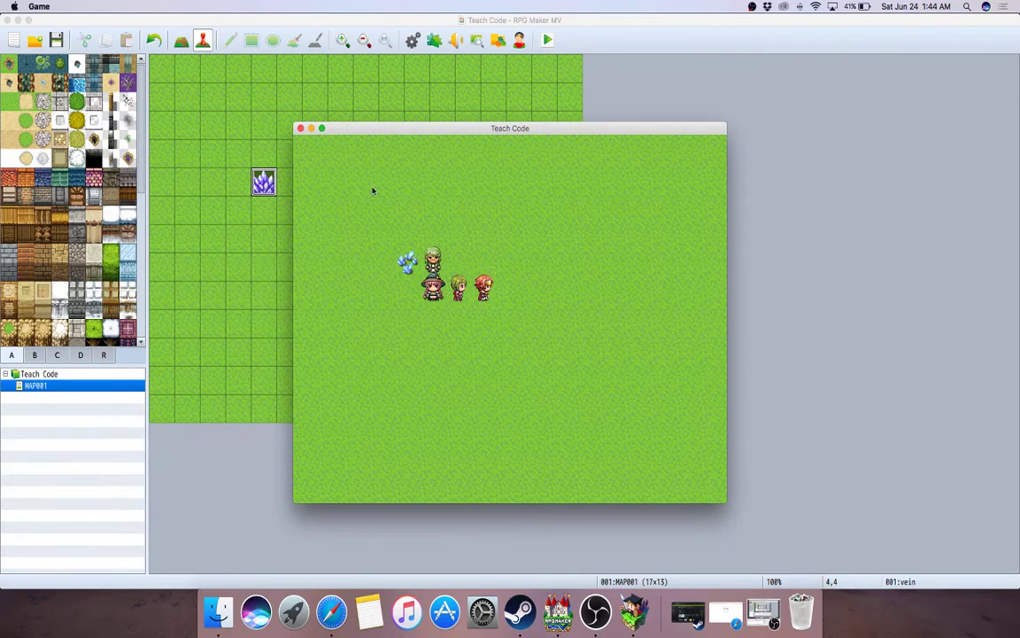
pyautogui.click(300, 128)
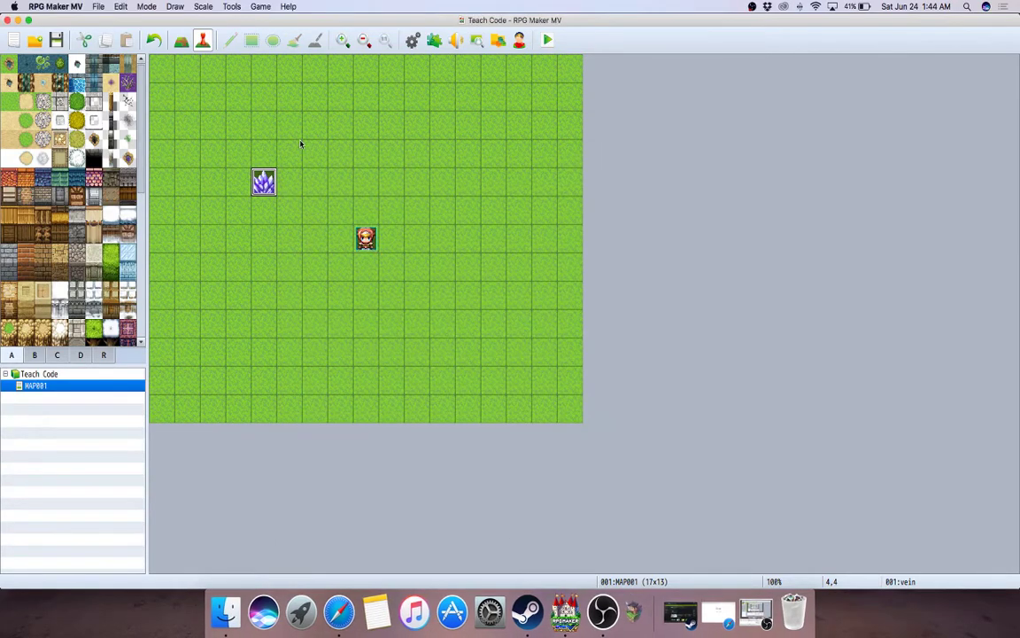
# Step: Save the project, reopen the vein event, and start a new command at page 1's end
pyautogui.click(56, 40)
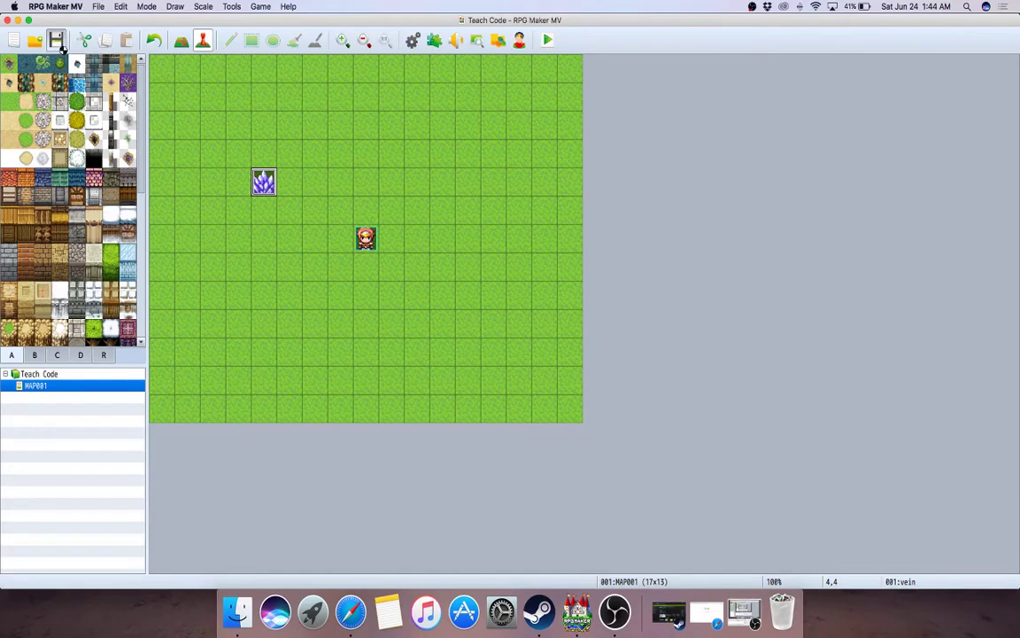
pyautogui.rightClick(264, 182)
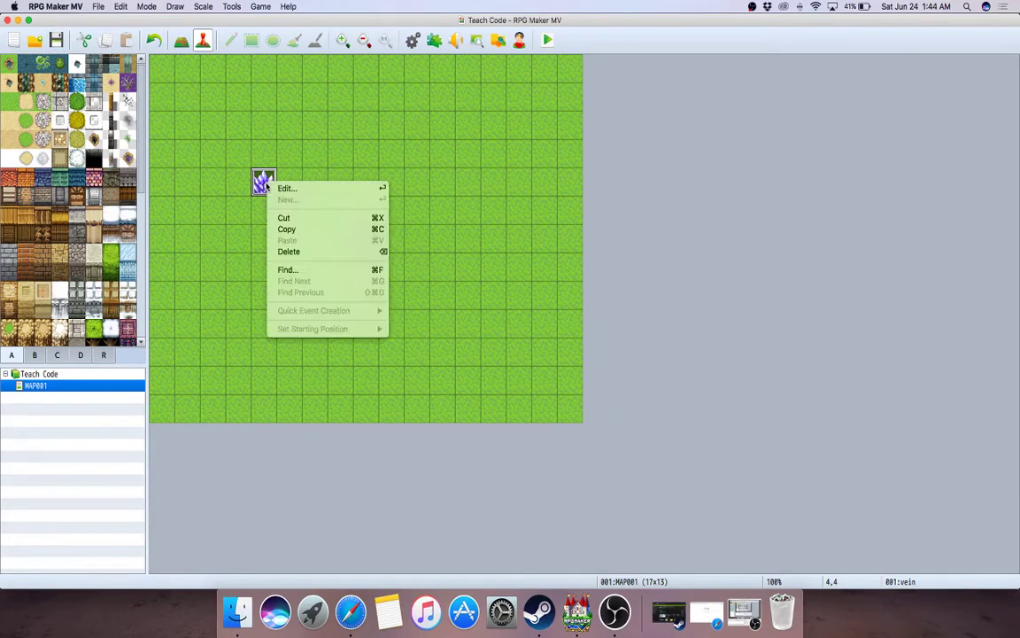
pyautogui.click(281, 187)
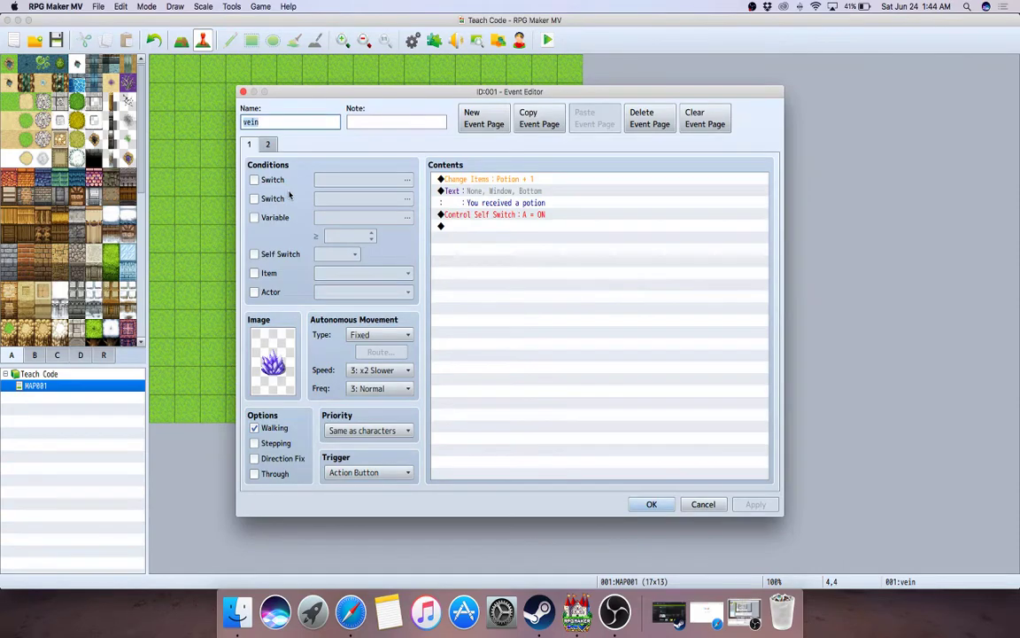
pyautogui.click(267, 143)
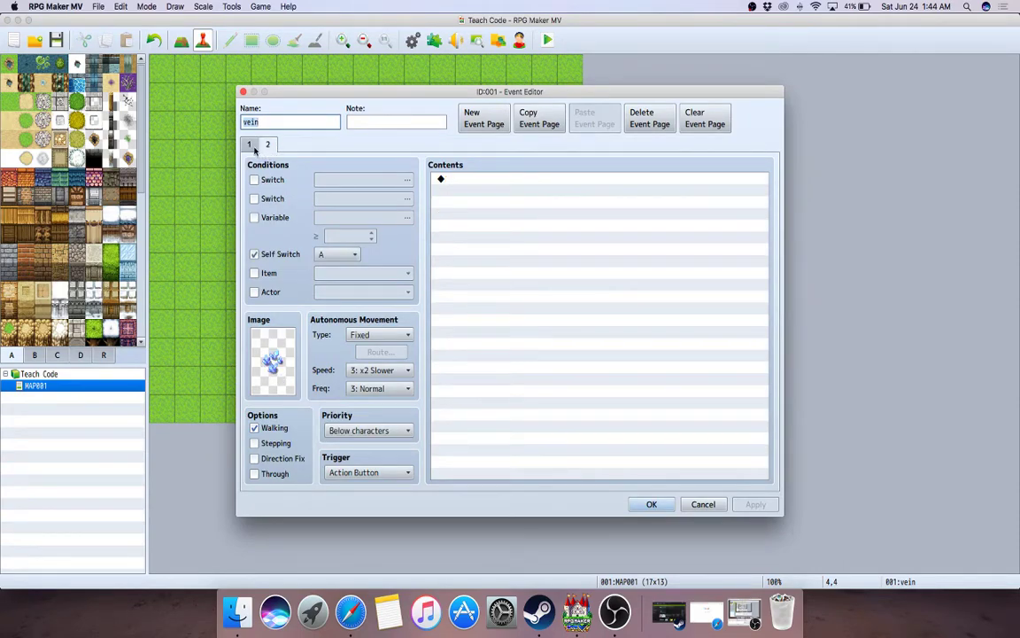
pyautogui.click(249, 144)
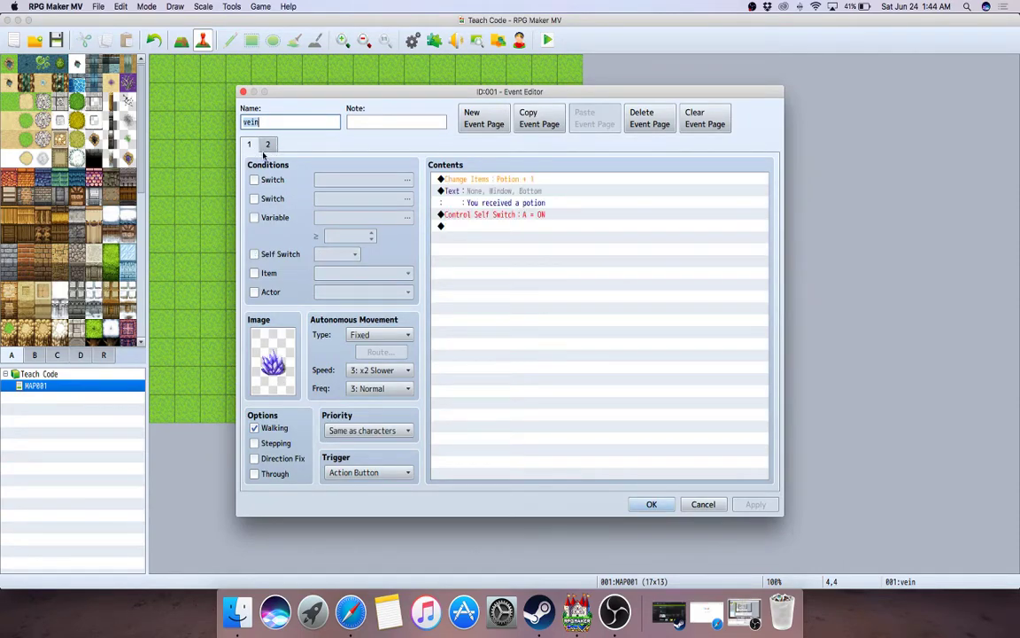
pyautogui.doubleClick(484, 226)
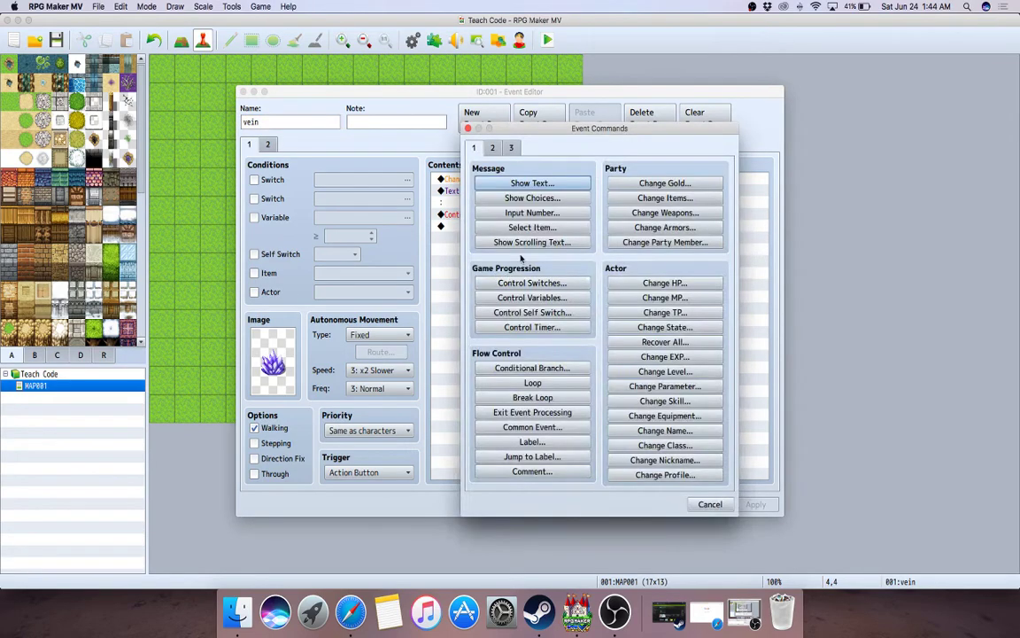
# Step: Add Control Variables subtracting constant 1 from variable 0001, named 'vein 1'
pyautogui.click(532, 297)
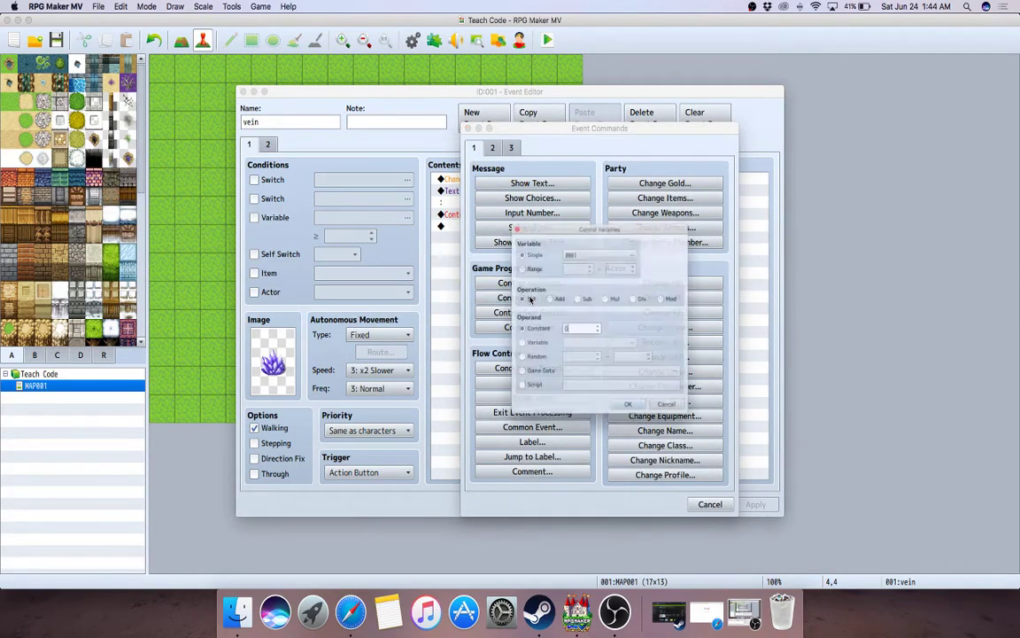
pyautogui.click(576, 233)
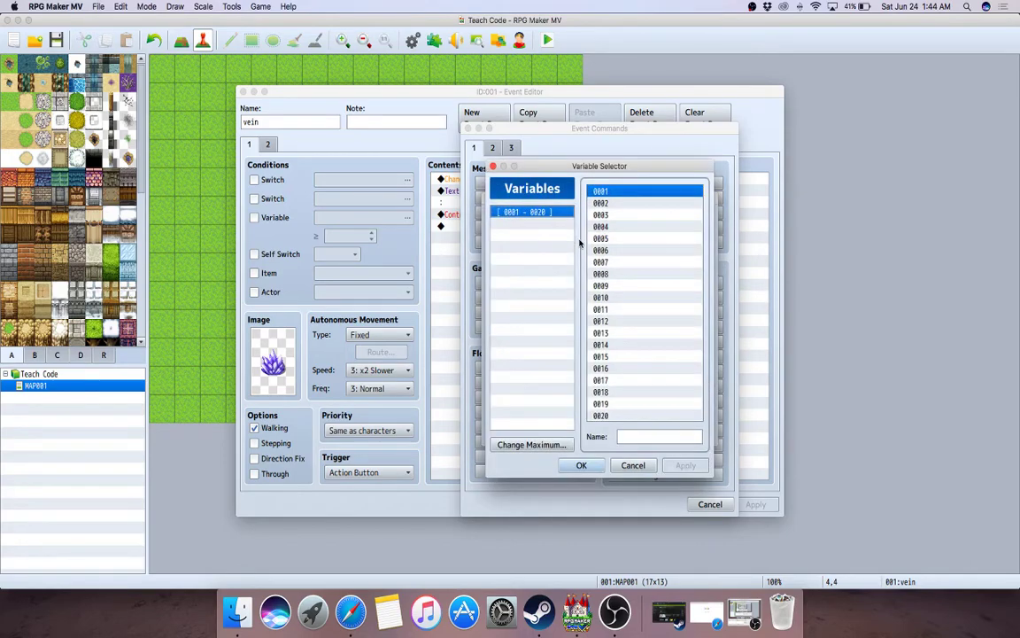
pyautogui.click(625, 434)
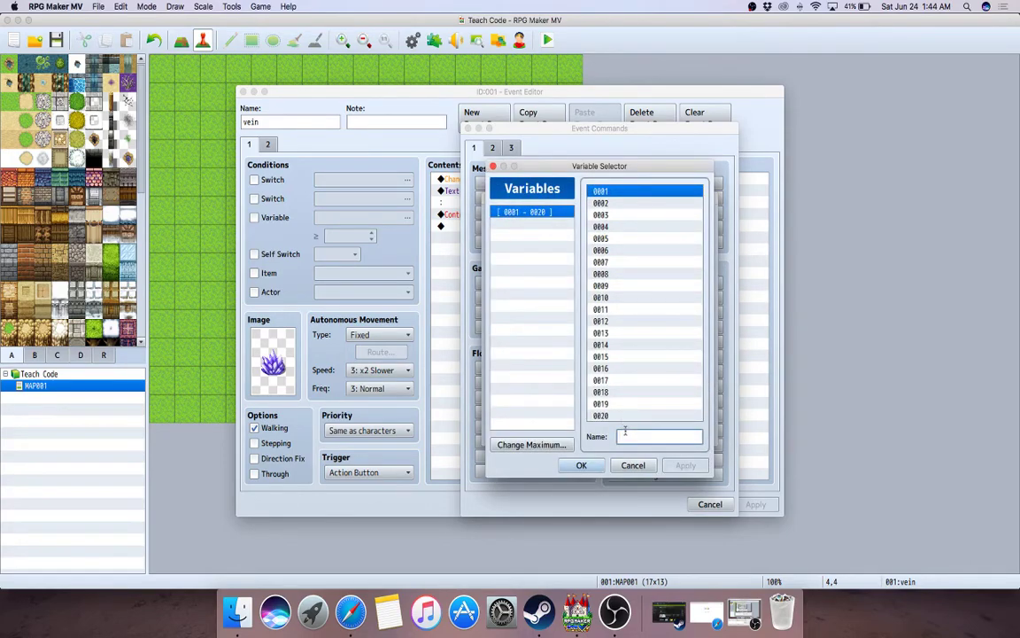
pyautogui.write('vein 1')
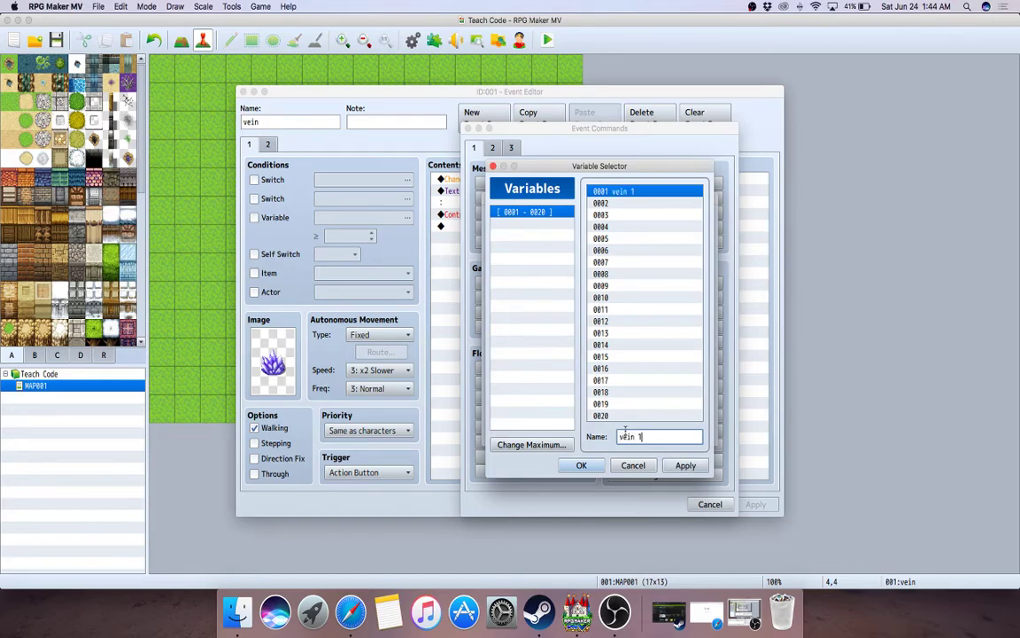
pyautogui.click(581, 466)
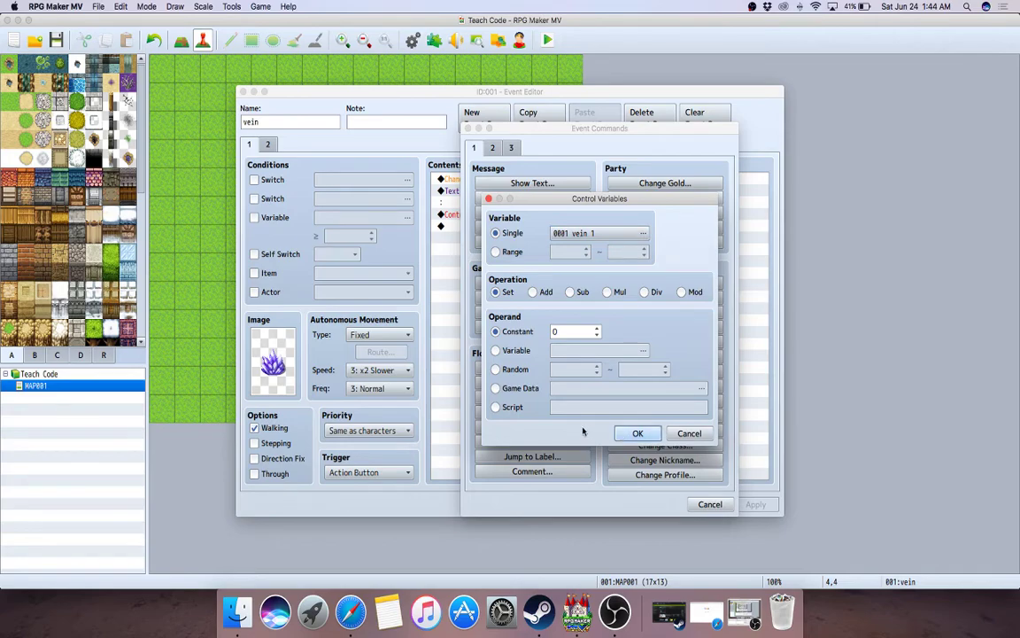
pyautogui.click(570, 293)
pyautogui.write('1')
pyautogui.click(631, 433)
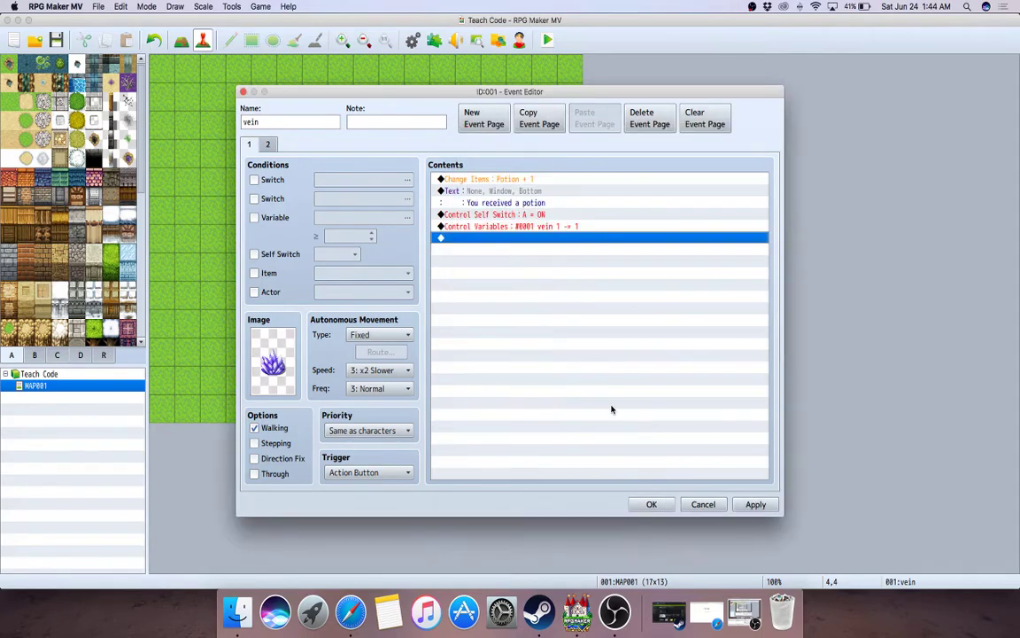
# Step: Append a Conditional Branch testing variable 0001 vein 1 ≤ constant -5 to page 1
pyautogui.rightClick(506, 214)
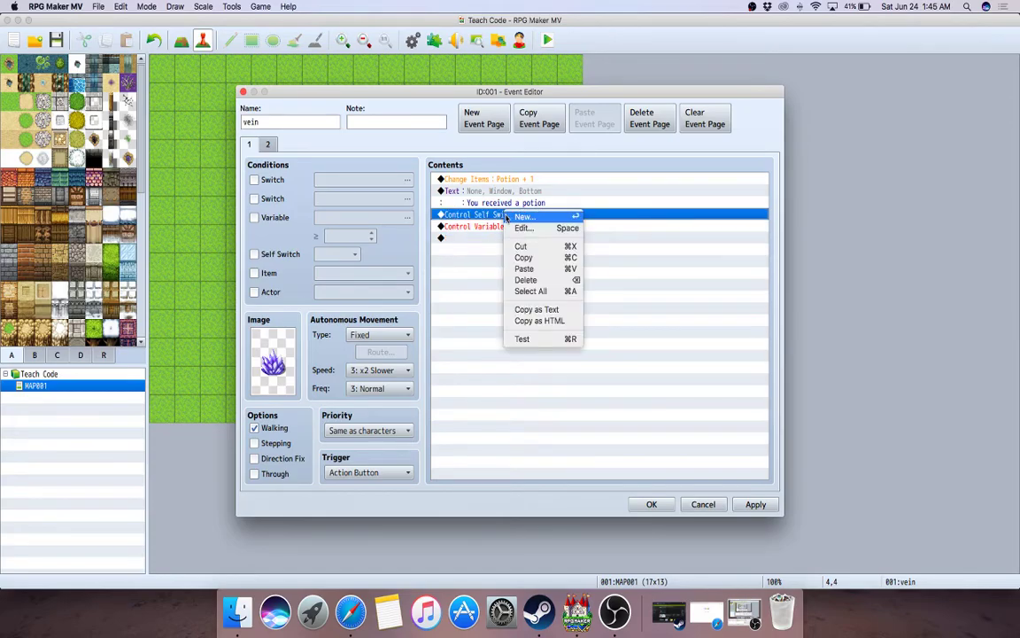
pyautogui.click(524, 257)
pyautogui.doubleClick(478, 239)
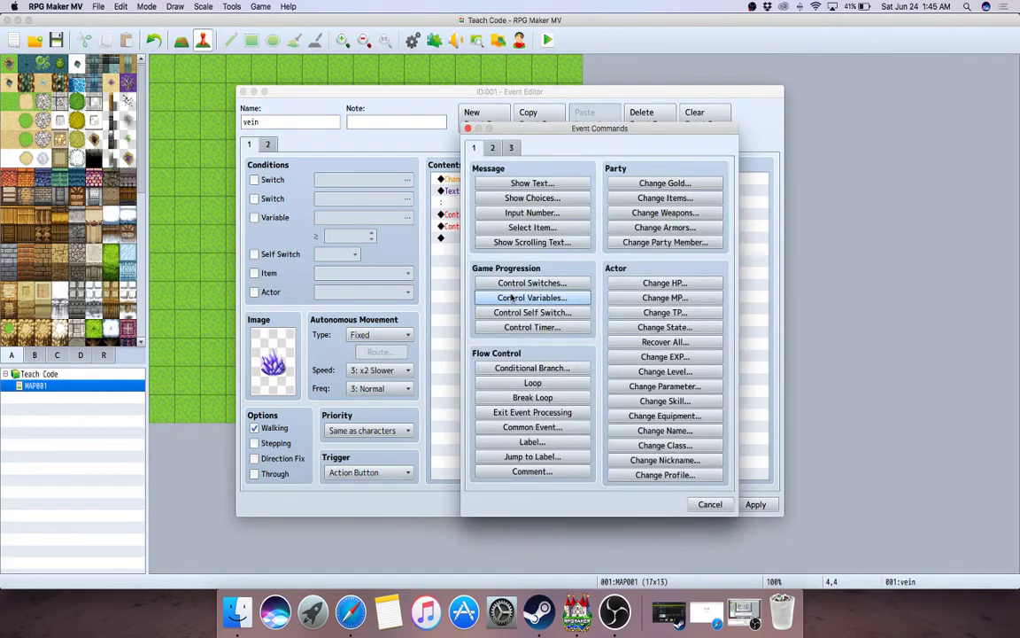
pyautogui.click(532, 365)
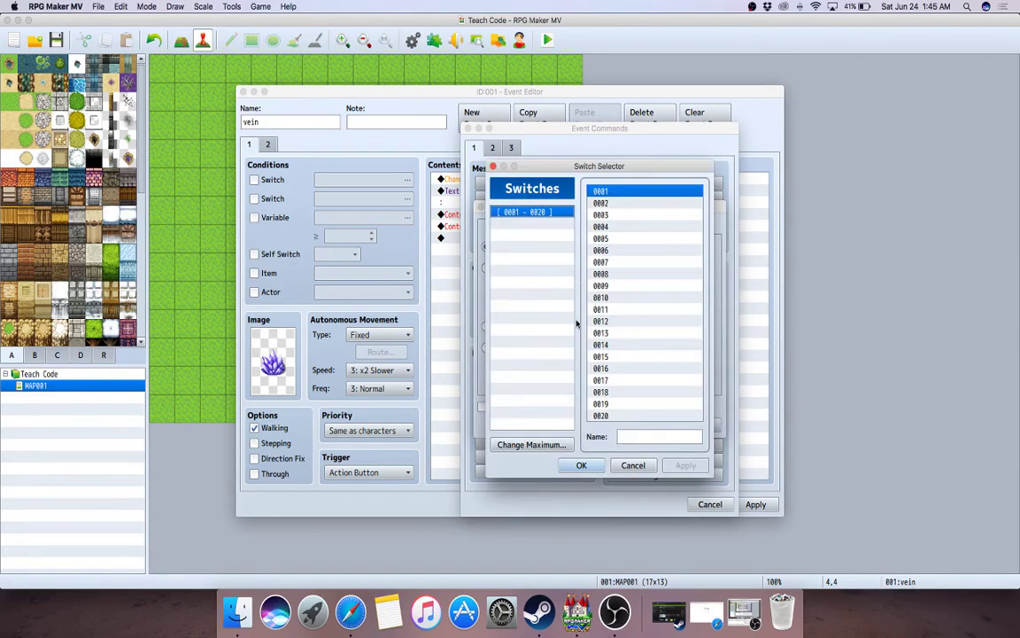
pyautogui.click(582, 465)
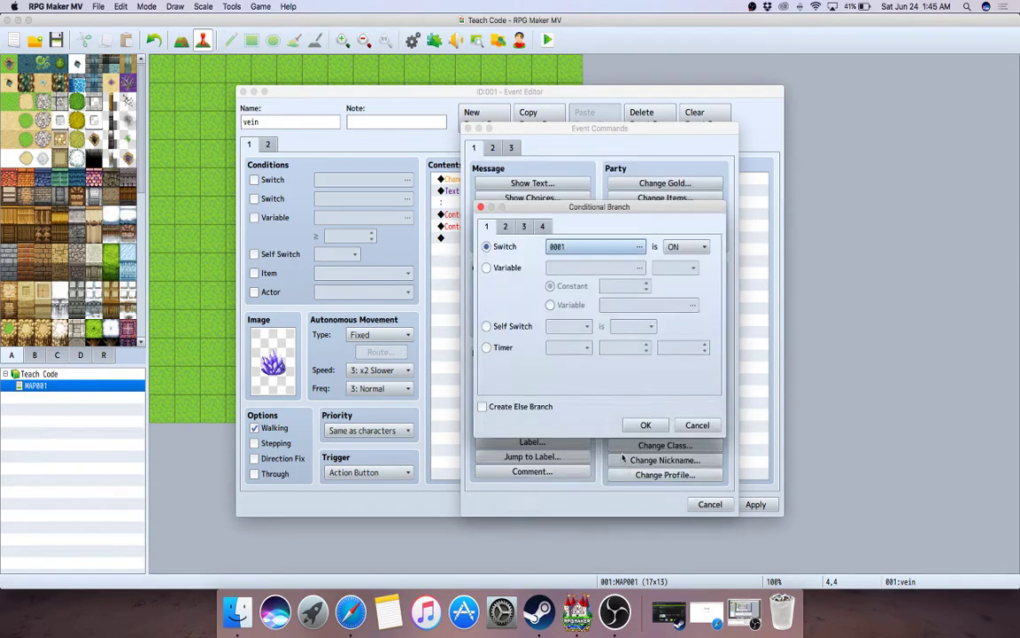
pyautogui.click(520, 268)
pyautogui.scroll(-1, 672, 275)
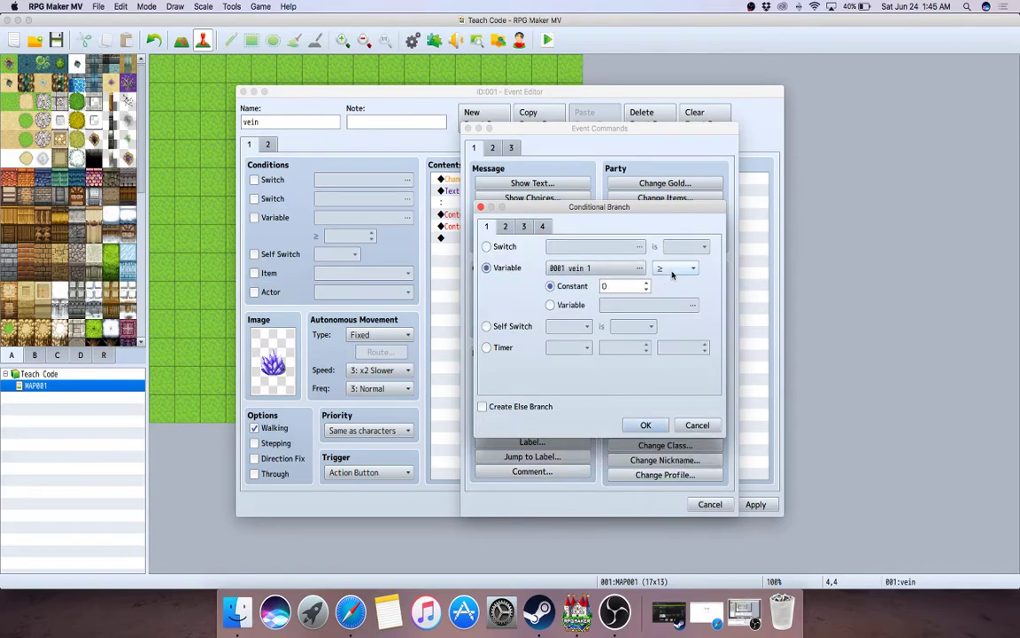
pyautogui.doubleClick(603, 286)
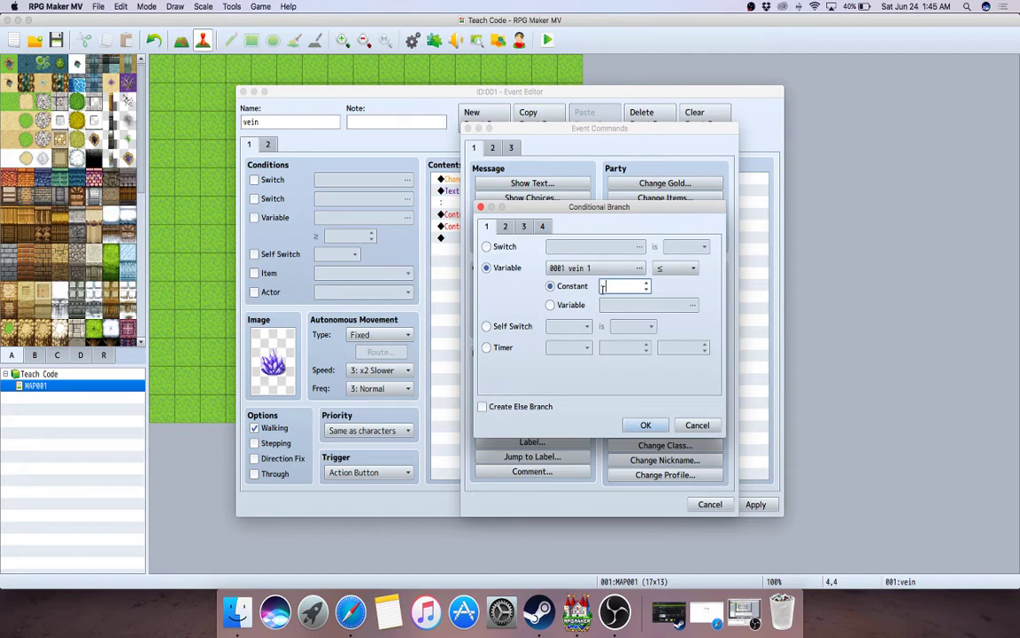
pyautogui.write('-5')
pyautogui.click(646, 426)
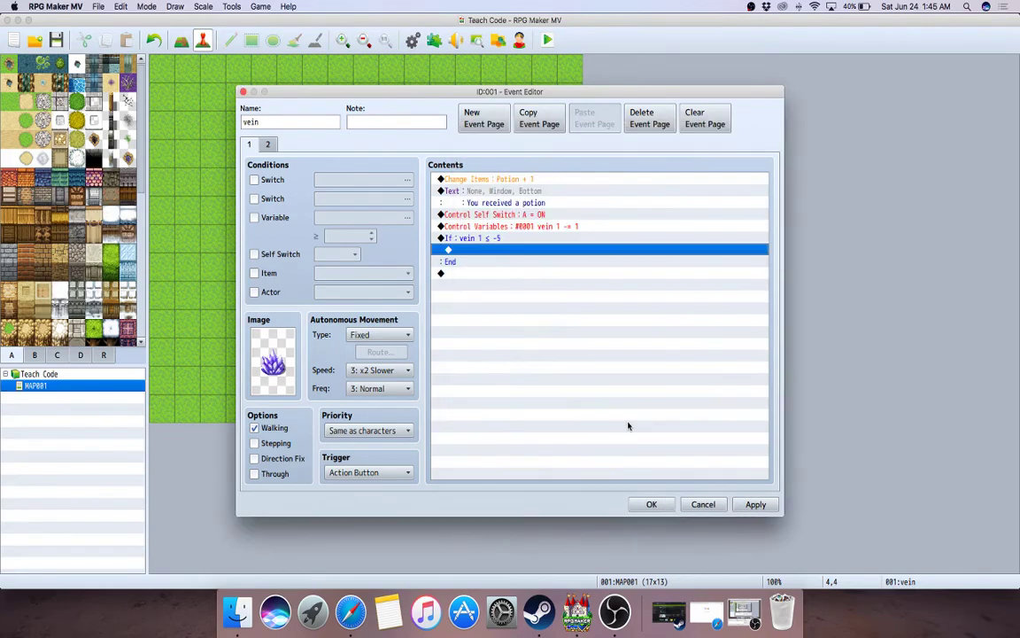
# Step: Move Control Self Switch A = ON inside the If vein 1 ≤ -5 branch
pyautogui.rightClick(528, 216)
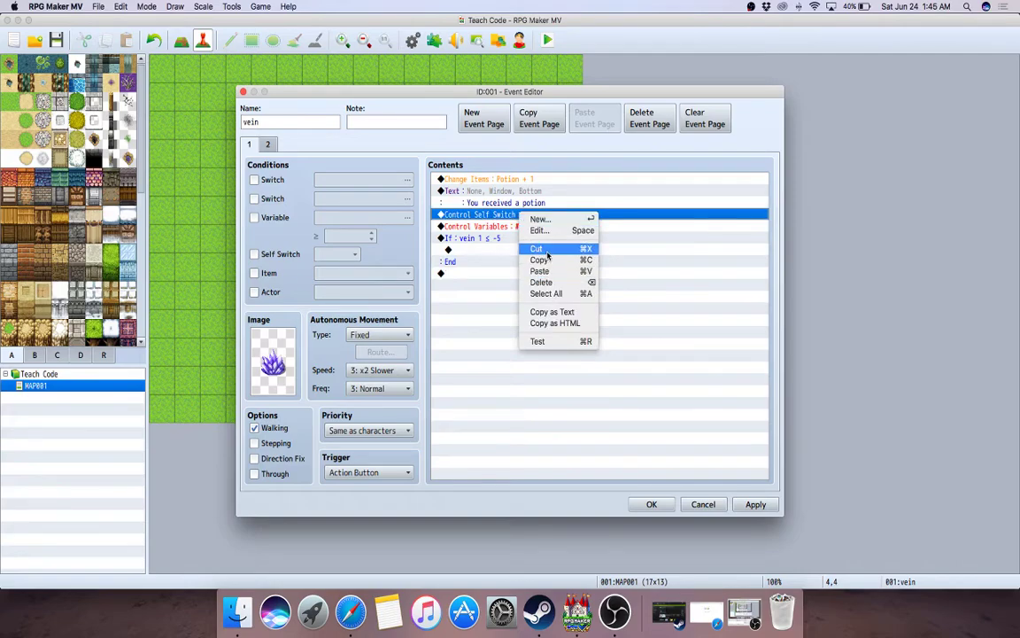
pyautogui.click(537, 249)
pyautogui.click(499, 237)
pyautogui.rightClick(499, 237)
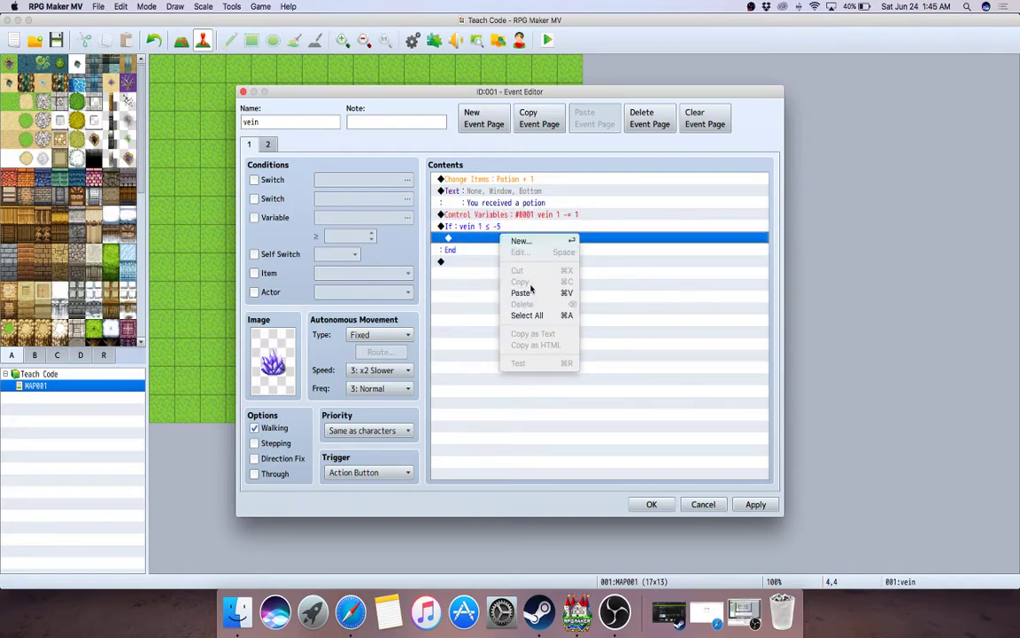
pyautogui.click(531, 292)
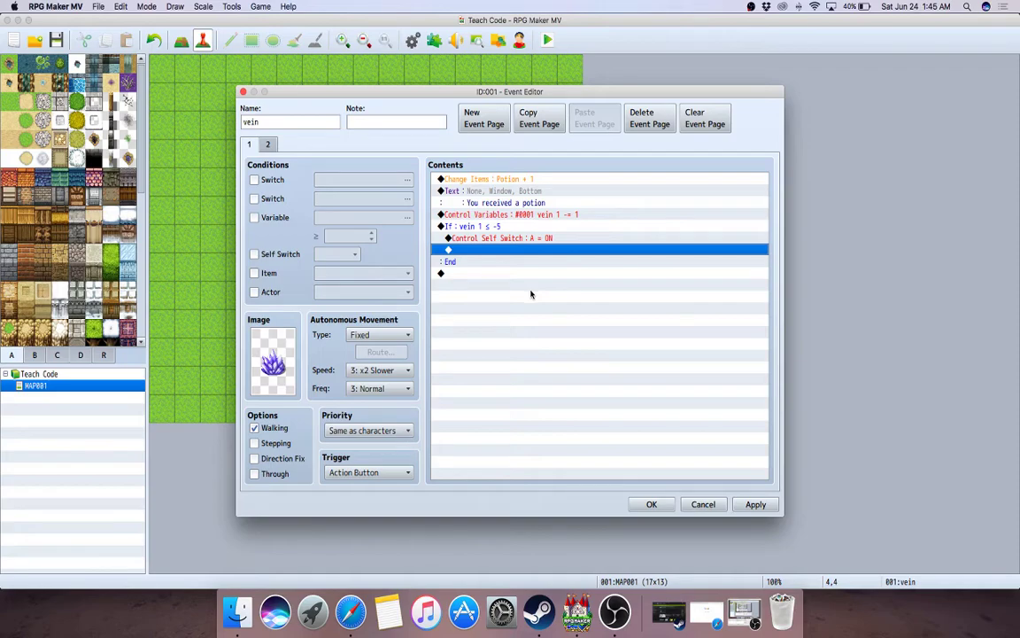
pyautogui.click(266, 146)
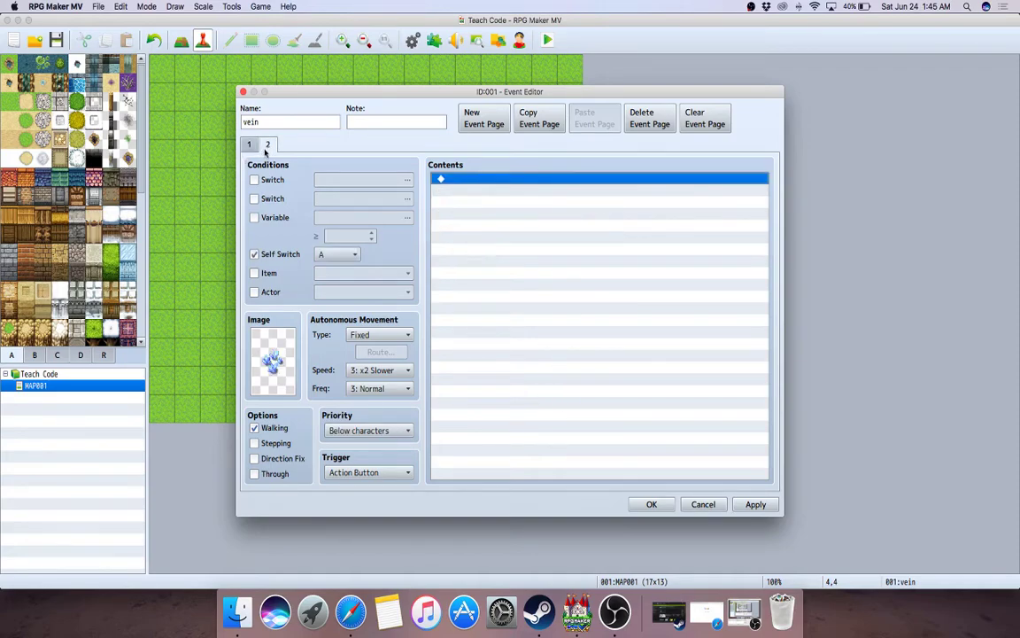
pyautogui.click(249, 145)
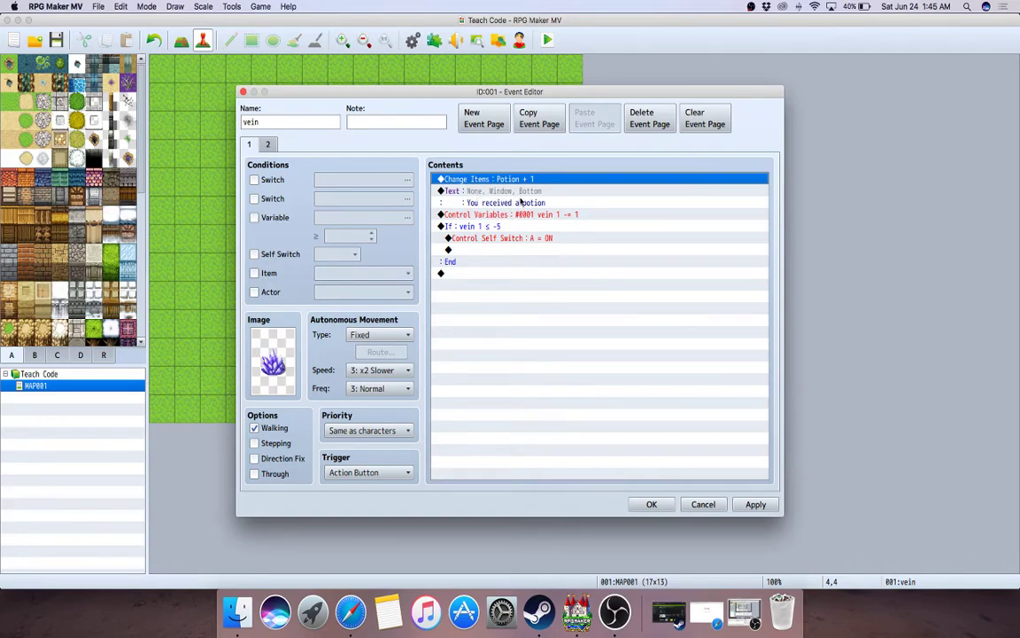
# Step: Close the event editor, save the project and start a New Game playtest
pyautogui.click(651, 504)
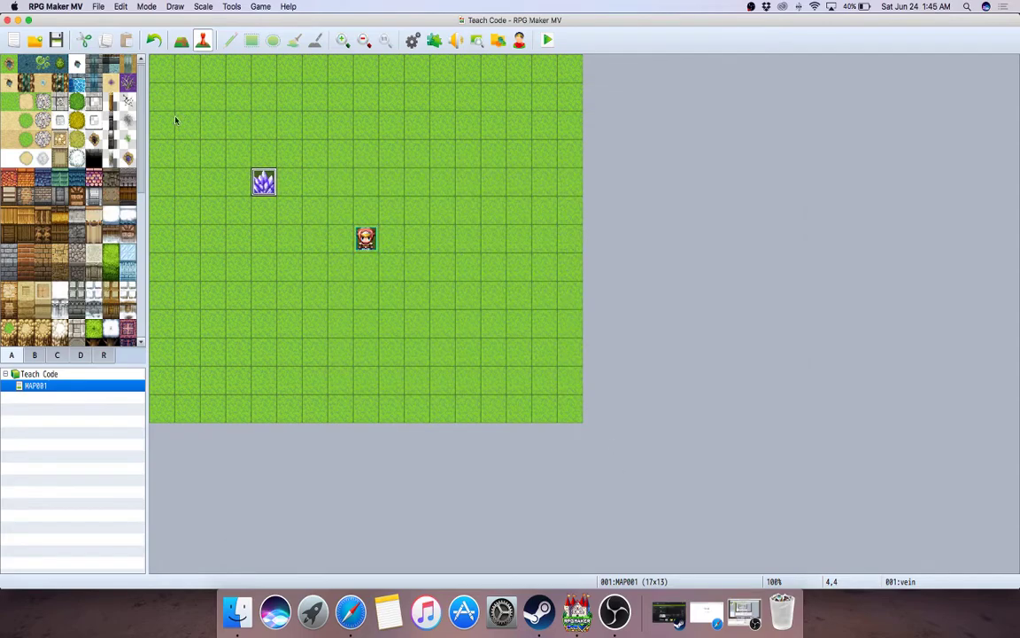
pyautogui.click(548, 40)
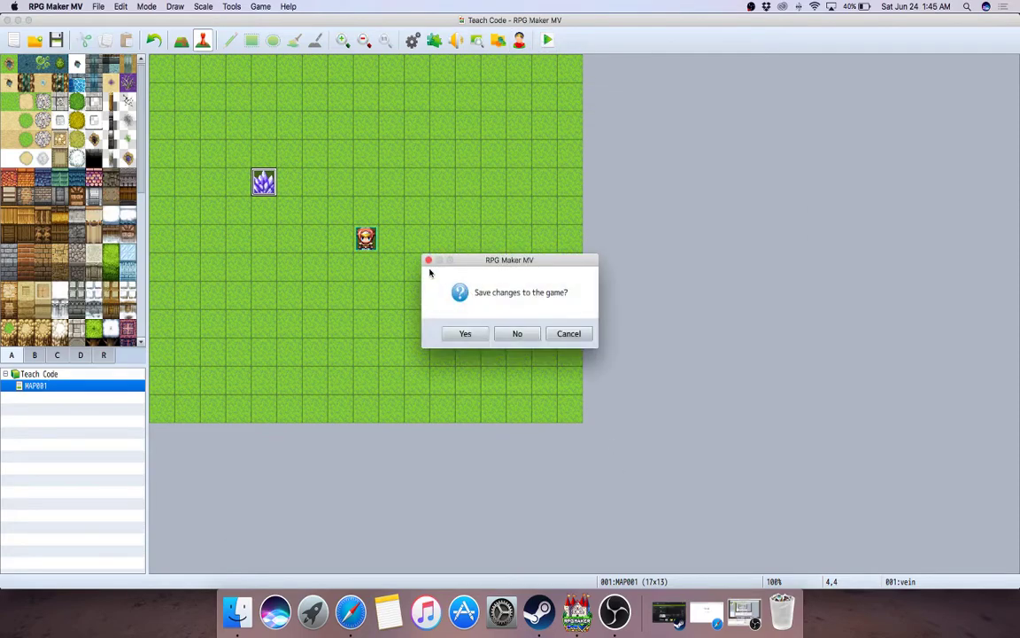
pyautogui.click(454, 330)
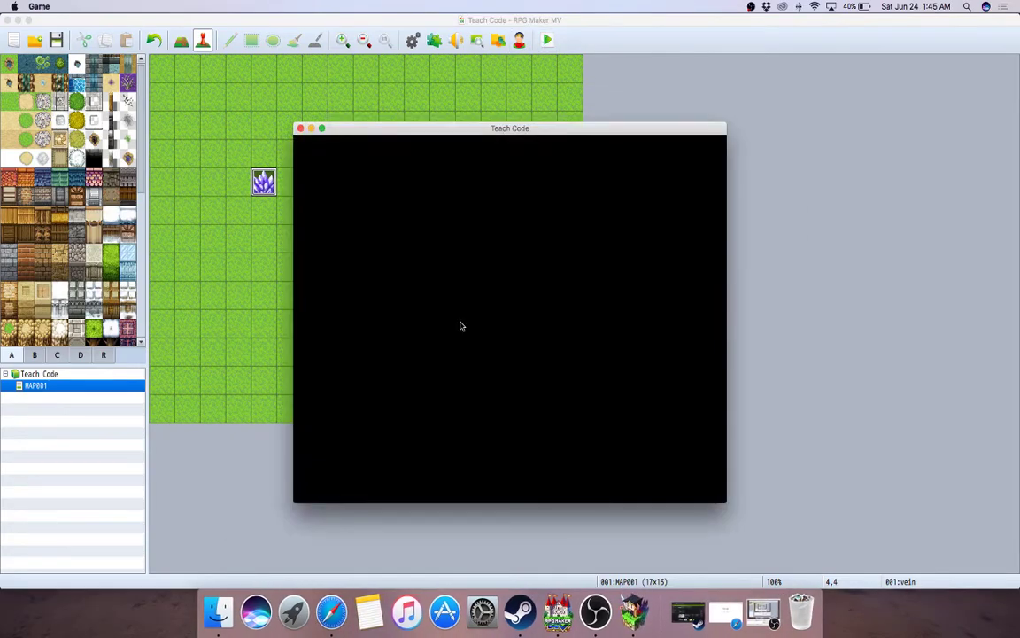
pyautogui.press('Return')
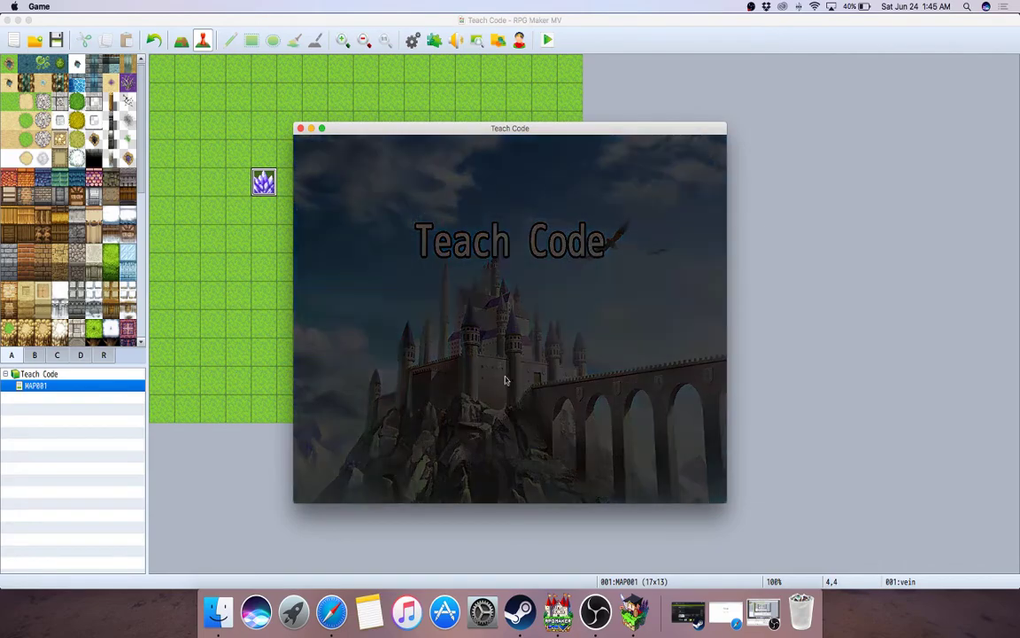
# Step: Harvest potions from the crystal vein until it disappears, walk around, then close the playtest
pyautogui.click(420, 282)
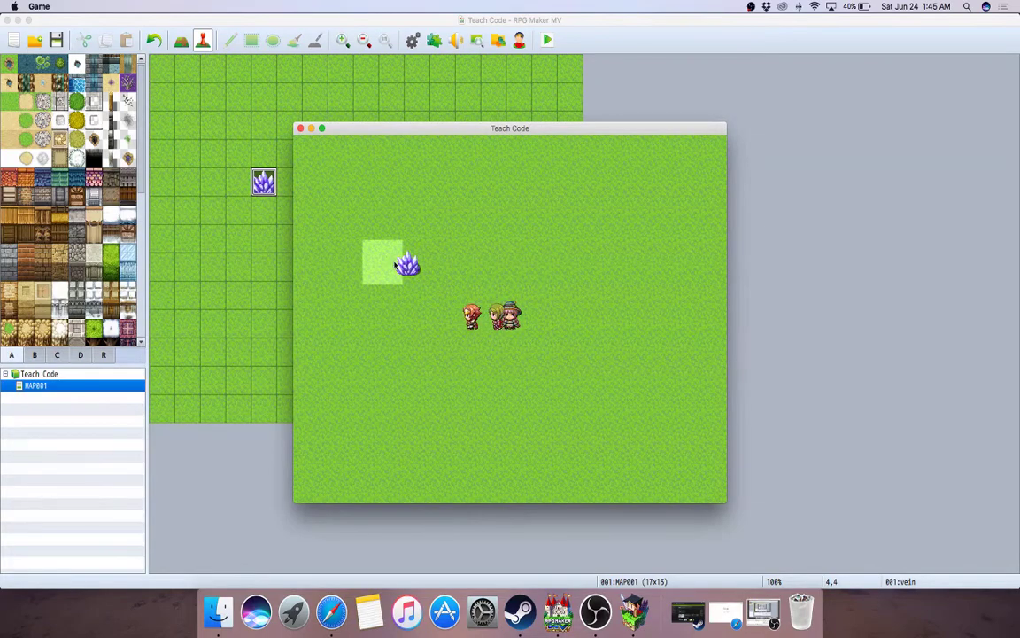
pyautogui.click(415, 277)
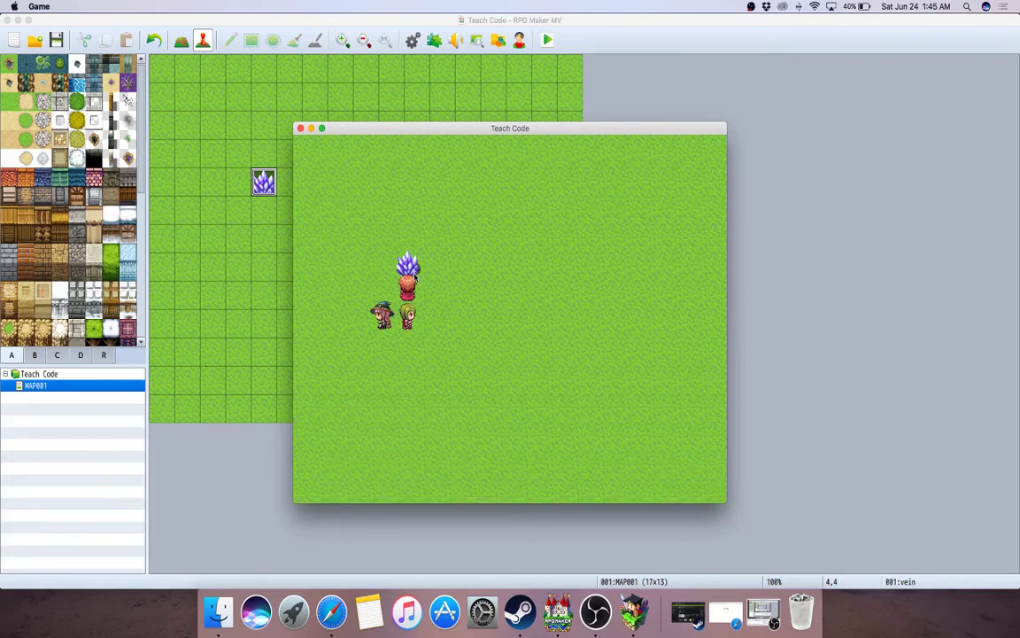
pyautogui.click(413, 276)
pyautogui.click(414, 276)
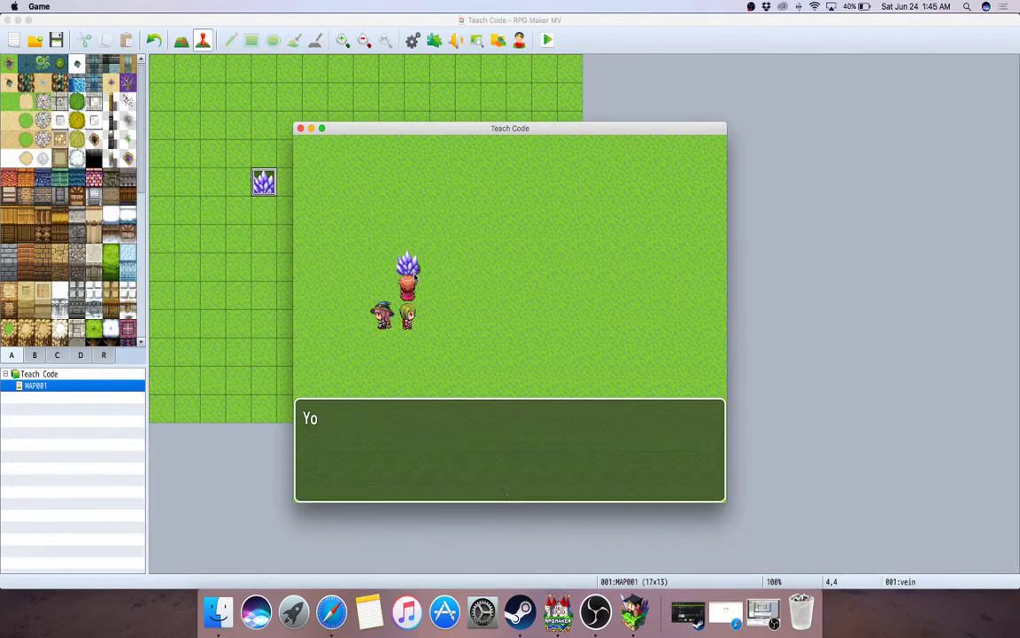
pyautogui.click(414, 277)
pyautogui.click(478, 264)
pyautogui.click(409, 265)
pyautogui.click(405, 222)
pyautogui.click(434, 286)
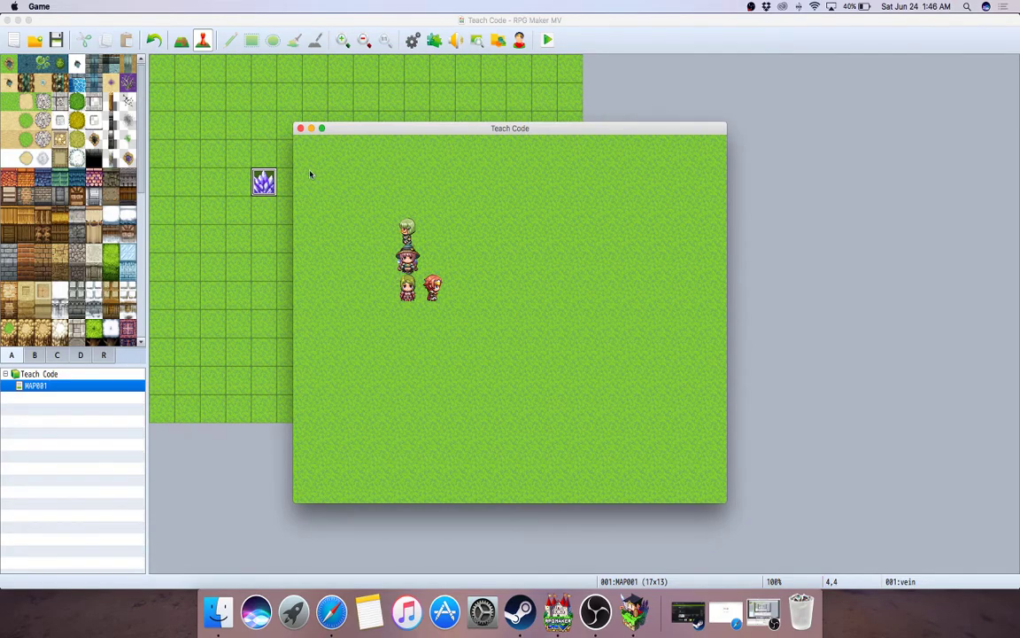
pyautogui.click(300, 130)
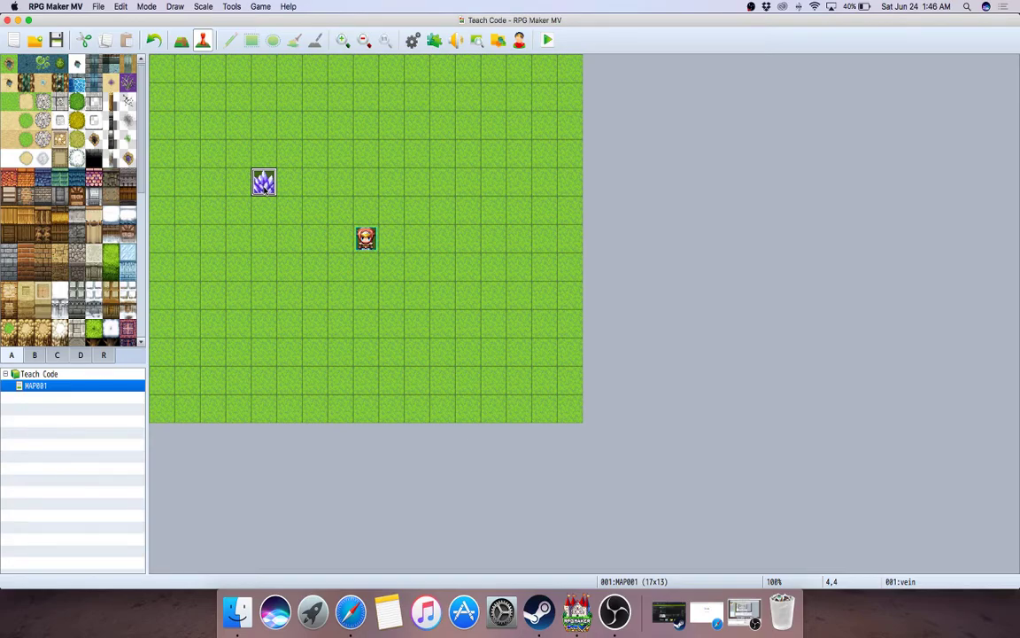
pyautogui.rightClick(263, 186)
# Step: Copy the crystal vein event and paste copies on an empty top tile and a lower-left tile
pyautogui.click(266, 193)
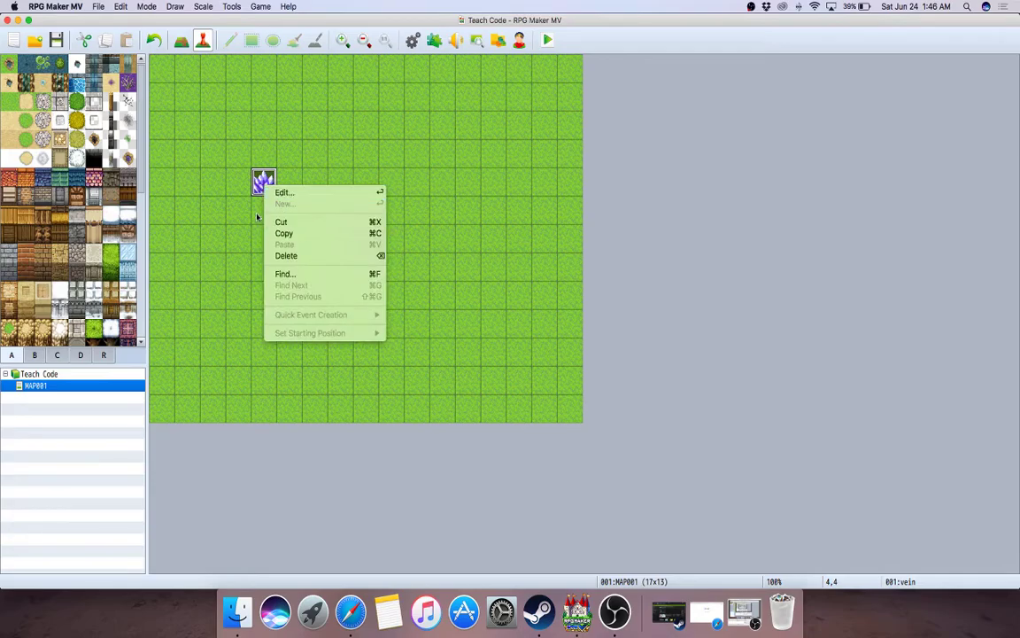
pyautogui.rightClick(265, 191)
pyautogui.click(276, 196)
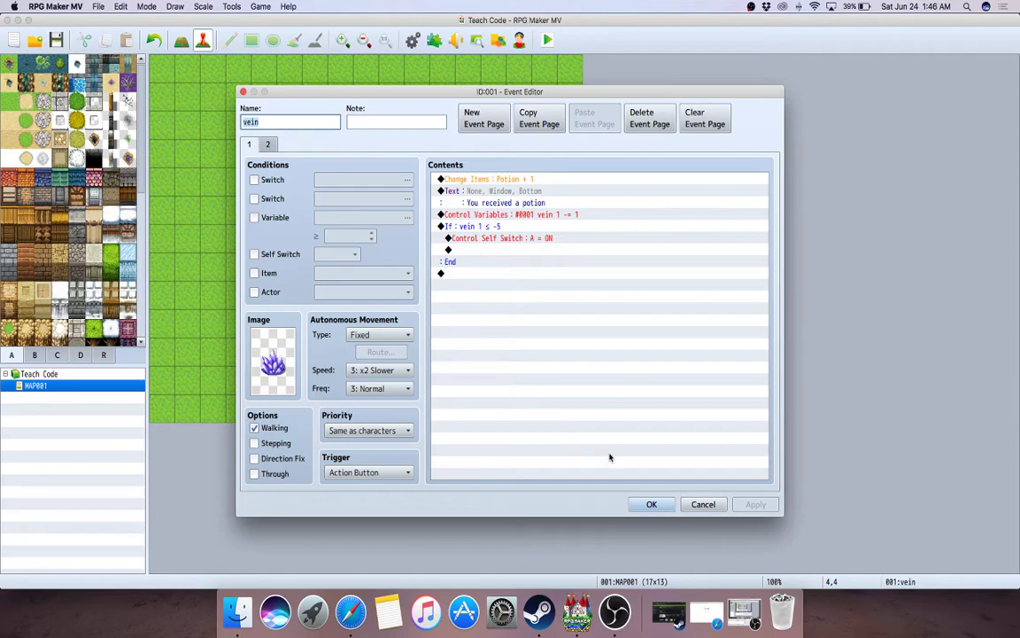
pyautogui.click(651, 503)
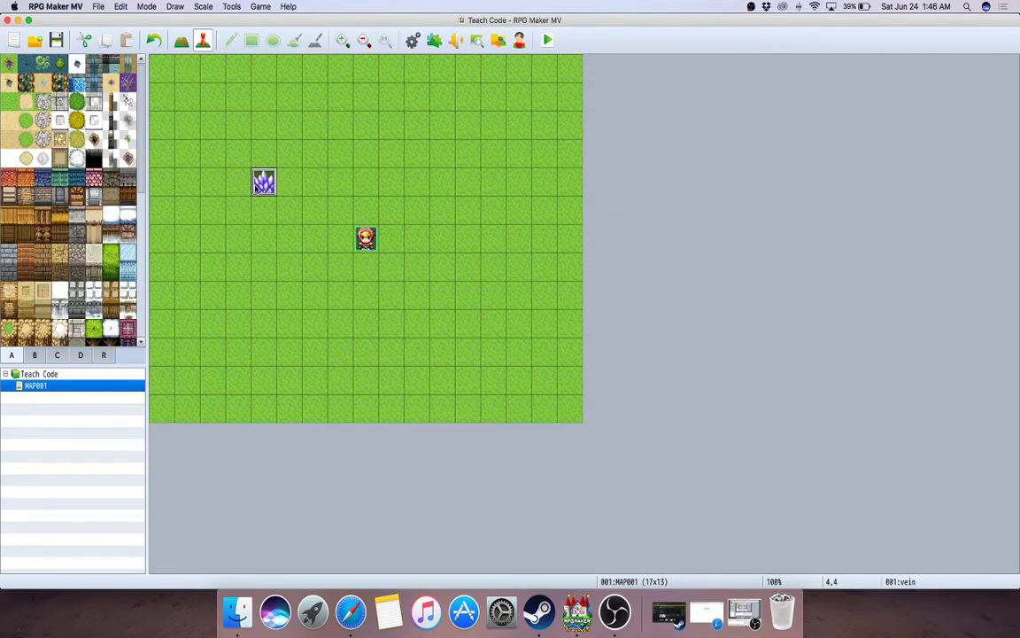
pyautogui.rightClick(257, 186)
pyautogui.click(257, 210)
pyautogui.rightClick(419, 161)
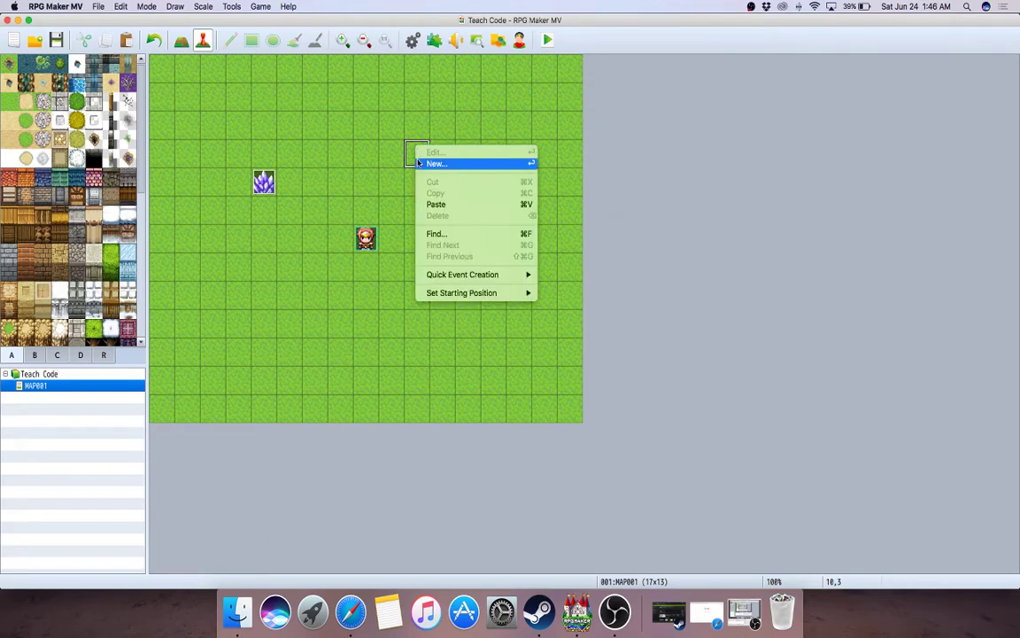
pyautogui.click(447, 205)
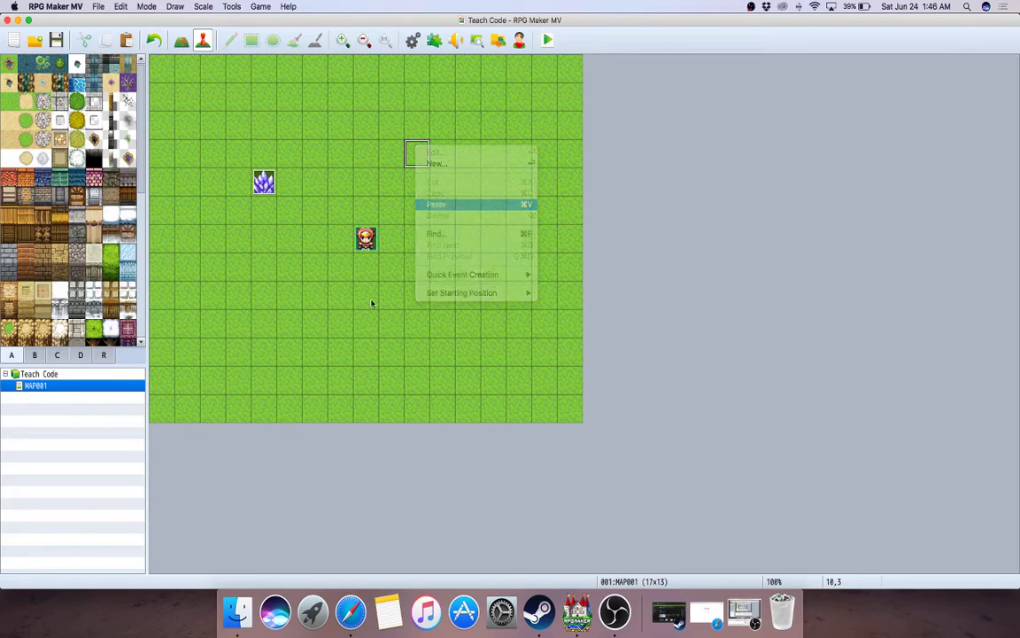
pyautogui.rightClick(316, 345)
pyautogui.click(356, 398)
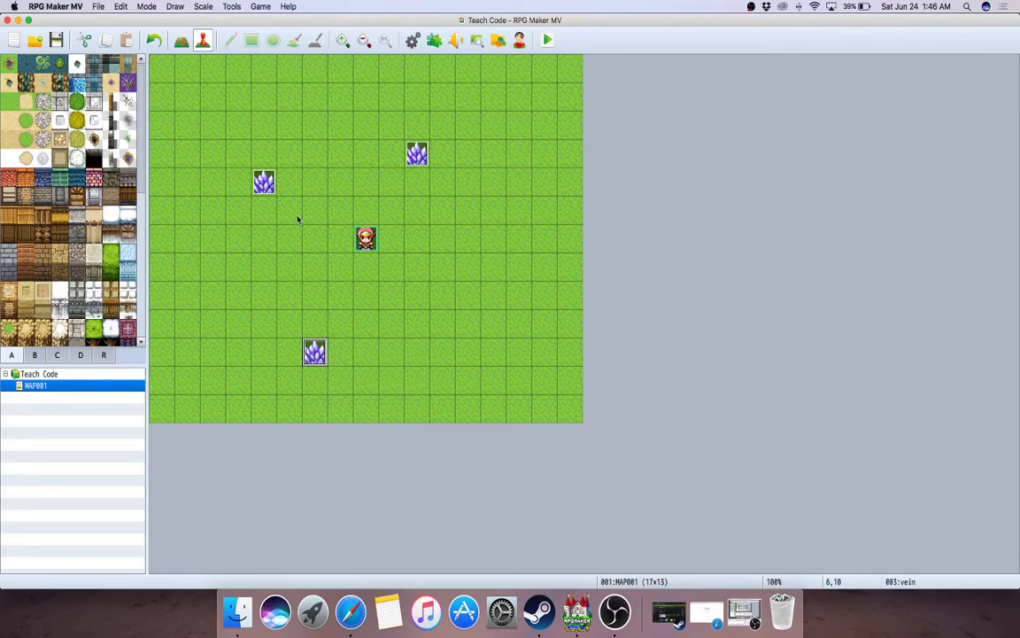
# Step: Rename the top-left crystal event to 'vein 1'
pyautogui.rightClick(259, 174)
pyautogui.click(251, 168)
pyautogui.rightClick(268, 183)
pyautogui.click(284, 187)
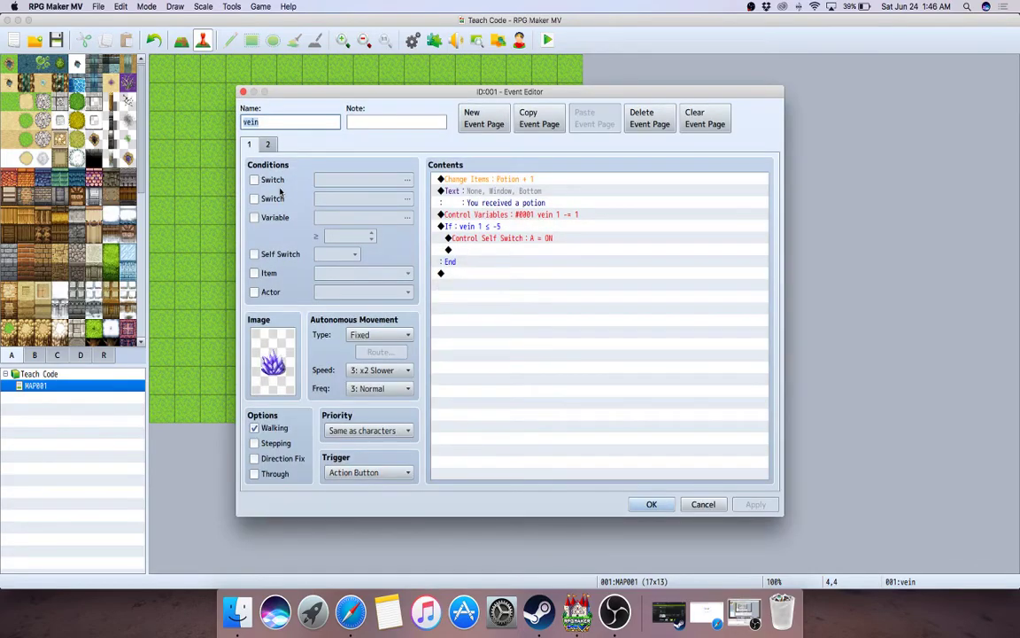
pyautogui.click(270, 123)
pyautogui.write('1')
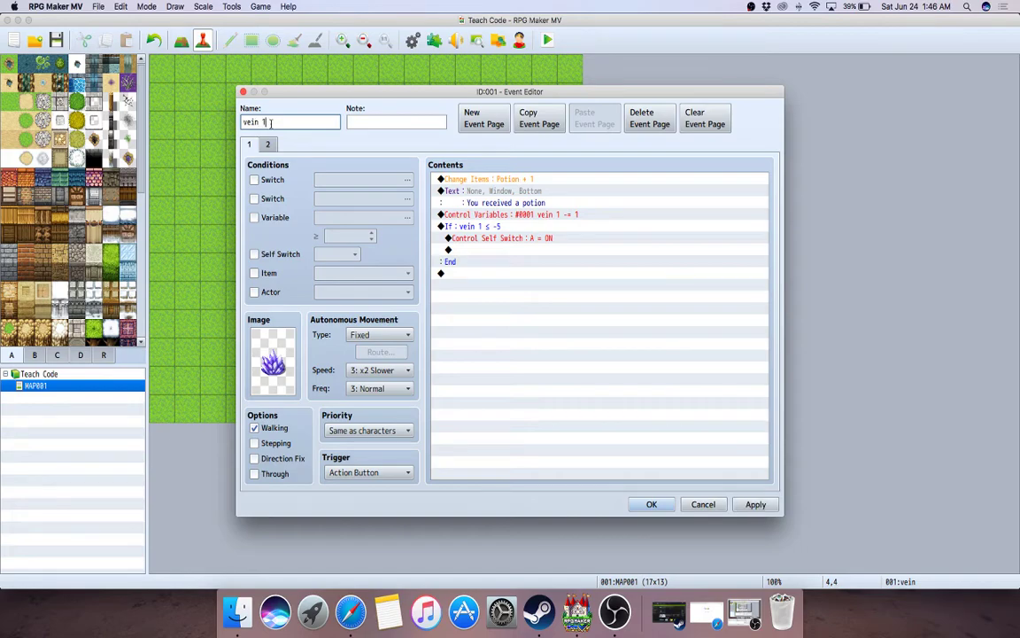
pyautogui.click(647, 504)
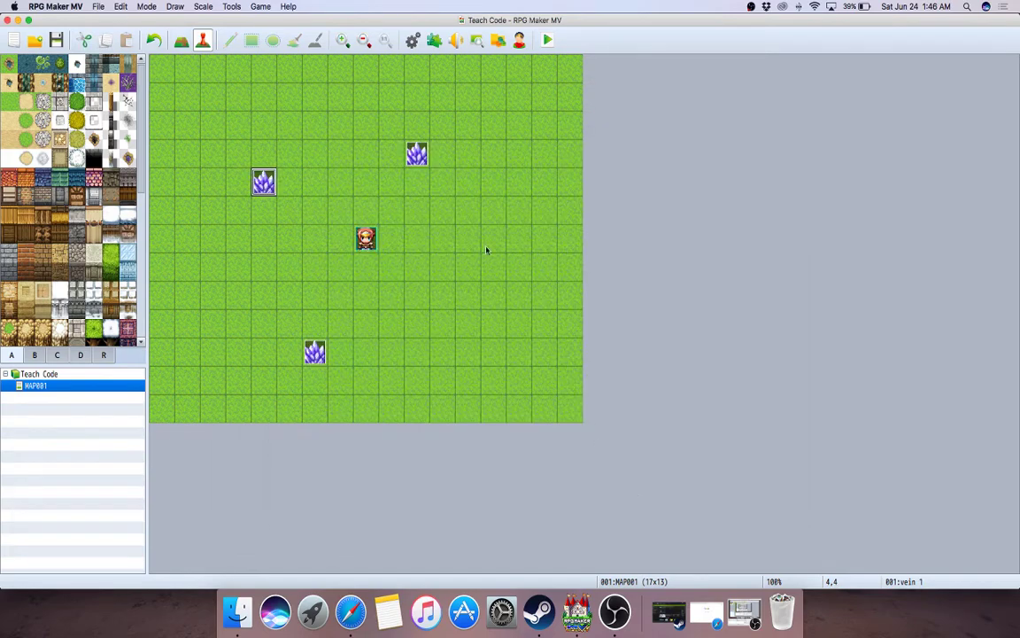
pyautogui.rightClick(429, 167)
# Step: Rename the second crystal event to 'vein 2'
pyautogui.click(434, 171)
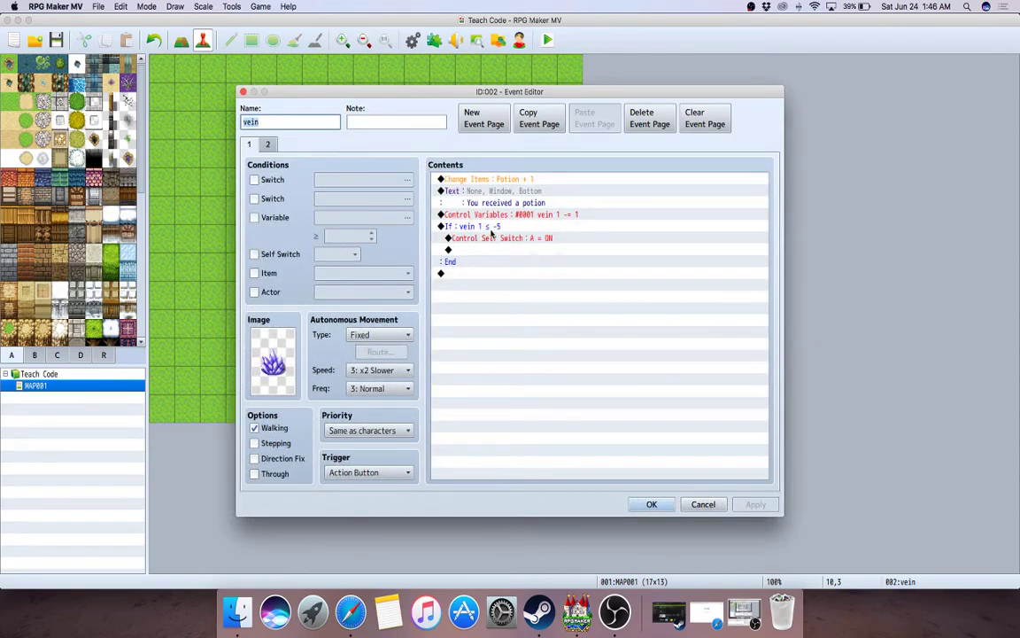
pyautogui.click(281, 124)
pyautogui.write('2')
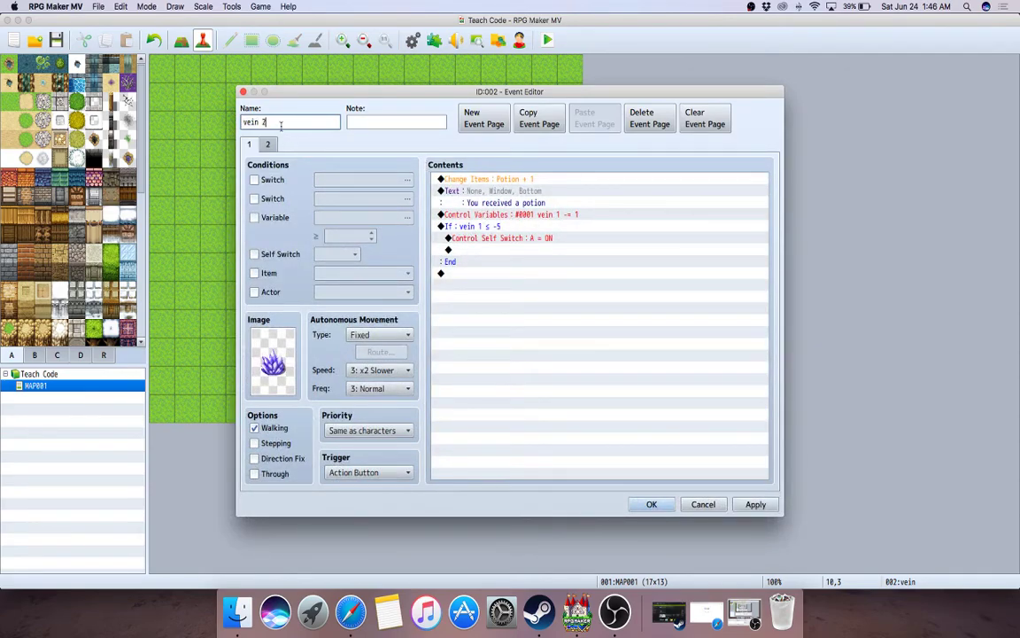
# Step: Name variables 0002 'vein 2' and 0003 'vein 3', and change the depletion check to vein 2 ≤ -5
pyautogui.rightClick(496, 228)
pyautogui.click(516, 242)
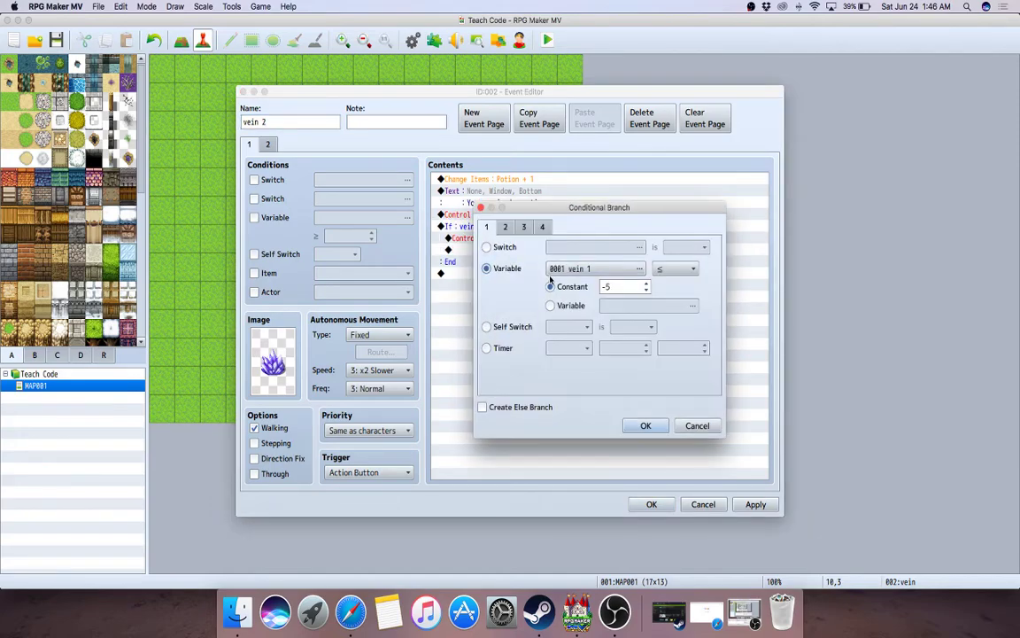
pyautogui.click(584, 270)
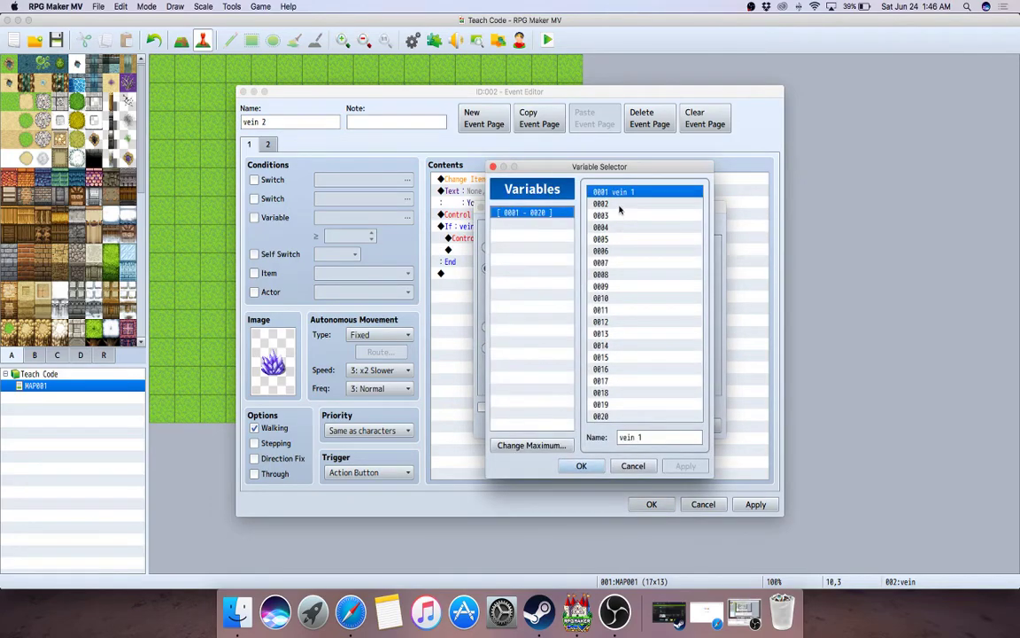
pyautogui.click(612, 203)
pyautogui.click(631, 438)
pyautogui.write('vein')
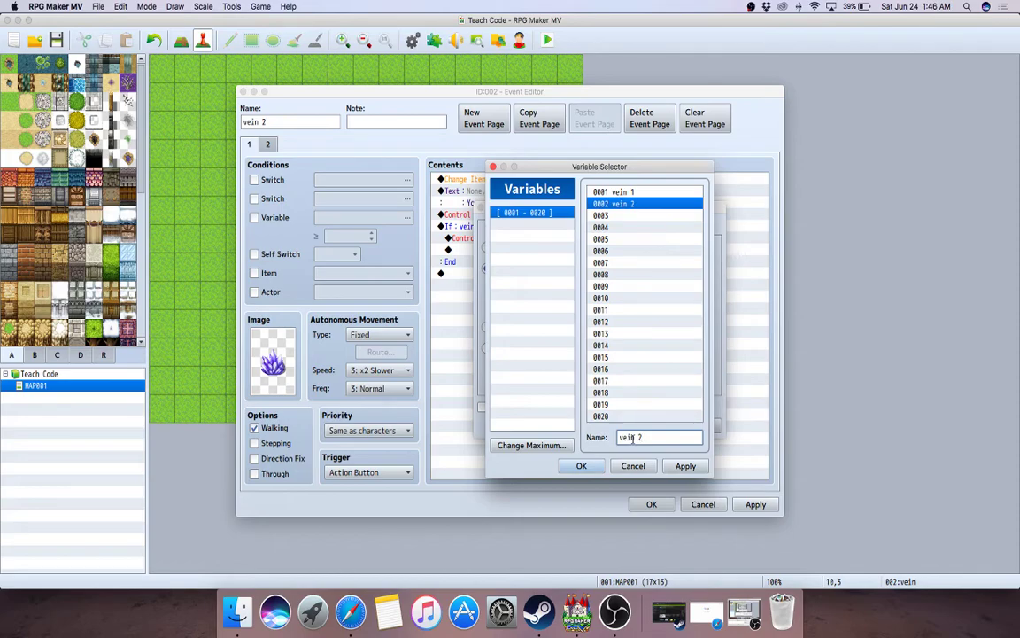
pyautogui.click(620, 216)
pyautogui.click(631, 439)
pyautogui.write('vein')
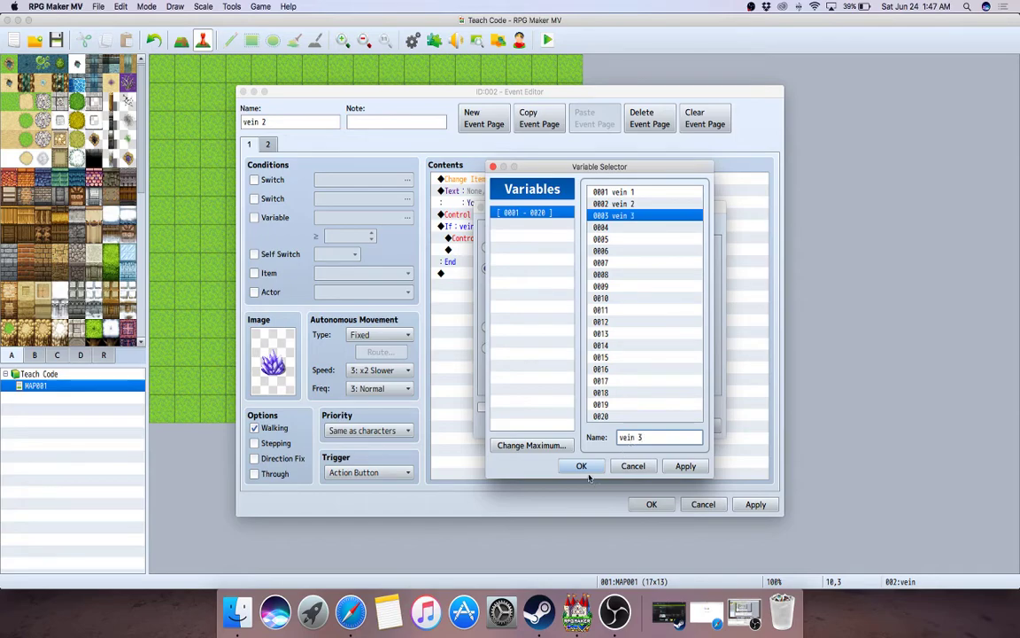
pyautogui.click(617, 204)
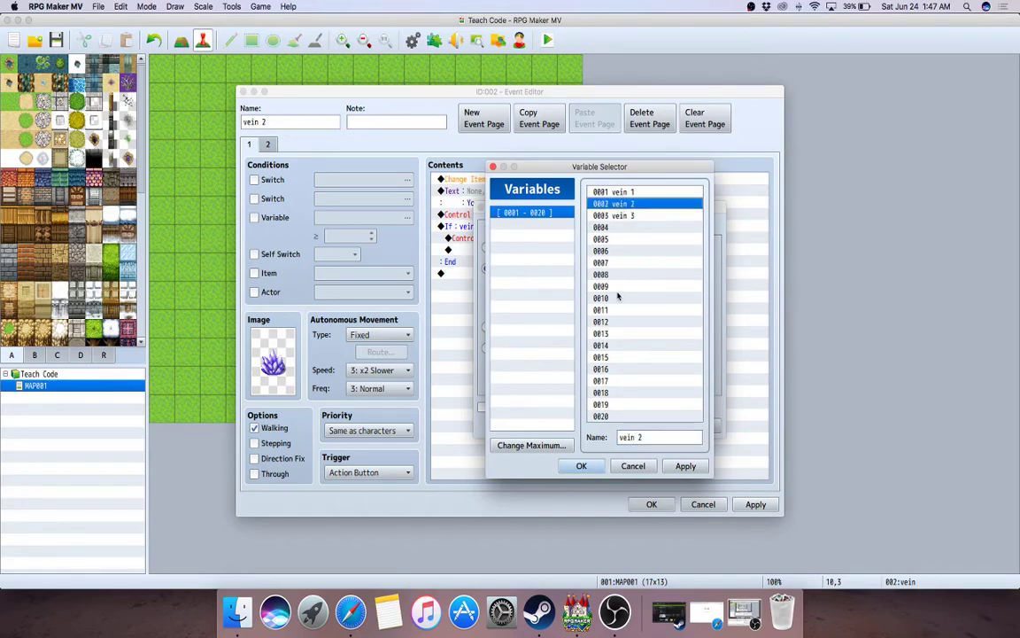
pyautogui.click(580, 467)
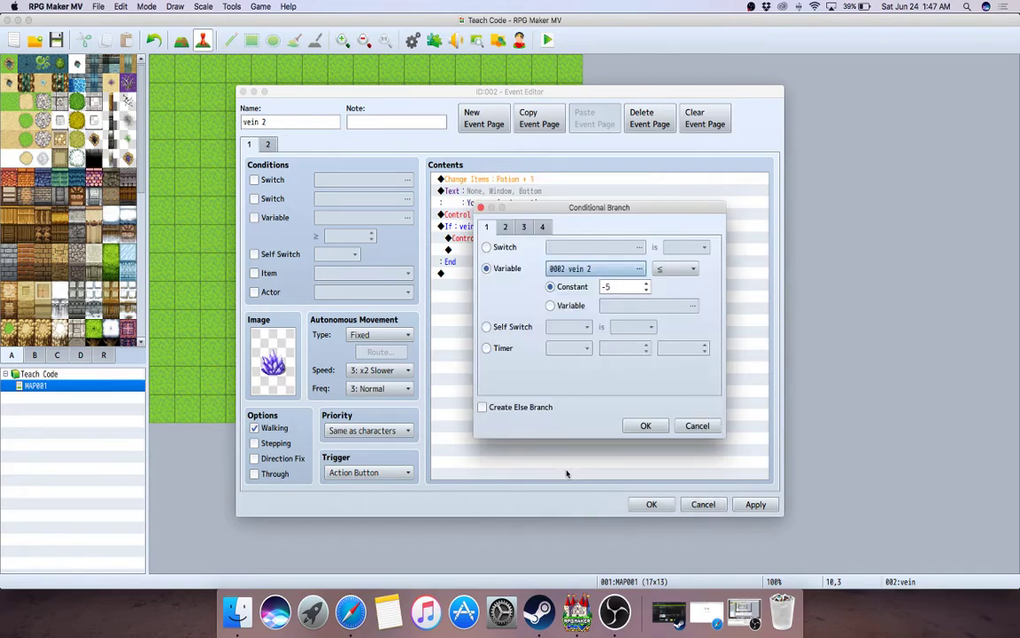
pyautogui.click(646, 425)
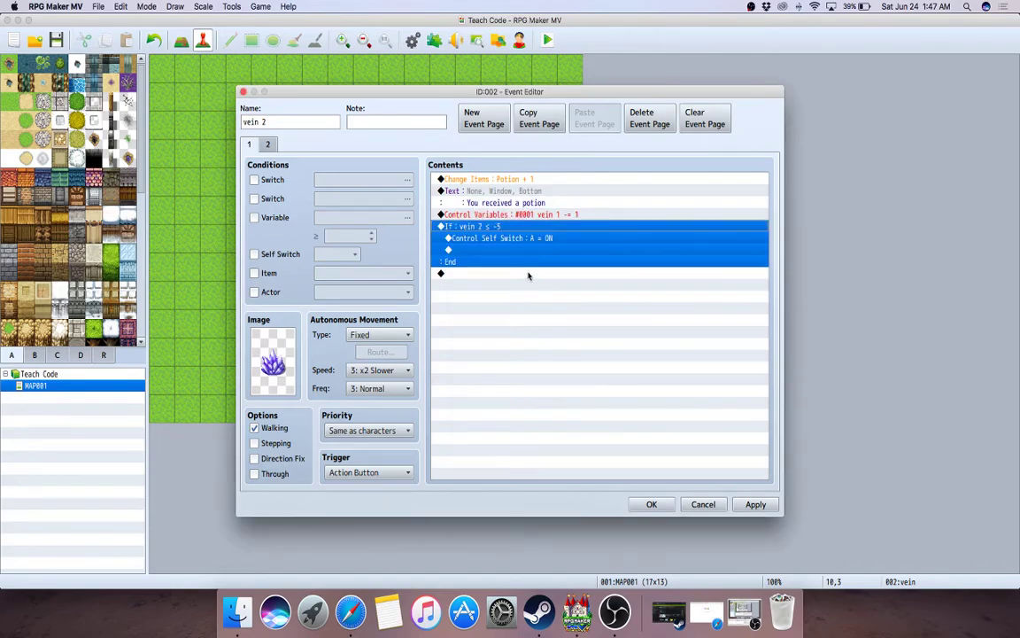
# Step: Make the Control Variables command subtract 1 from vein 2 and save the event
pyautogui.rightClick(534, 215)
pyautogui.click(580, 275)
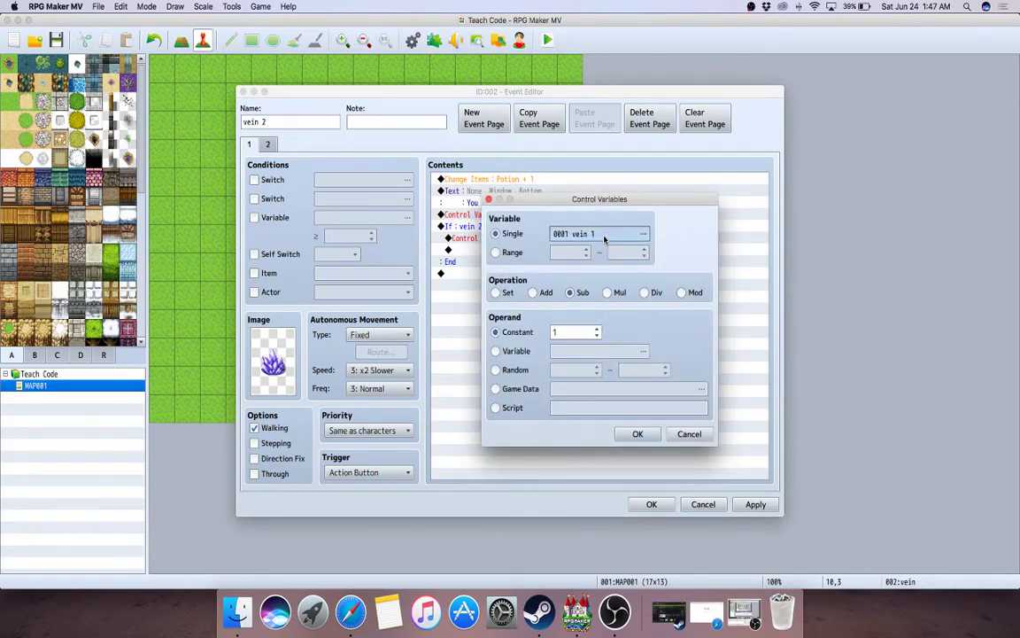
pyautogui.click(643, 234)
pyautogui.click(620, 204)
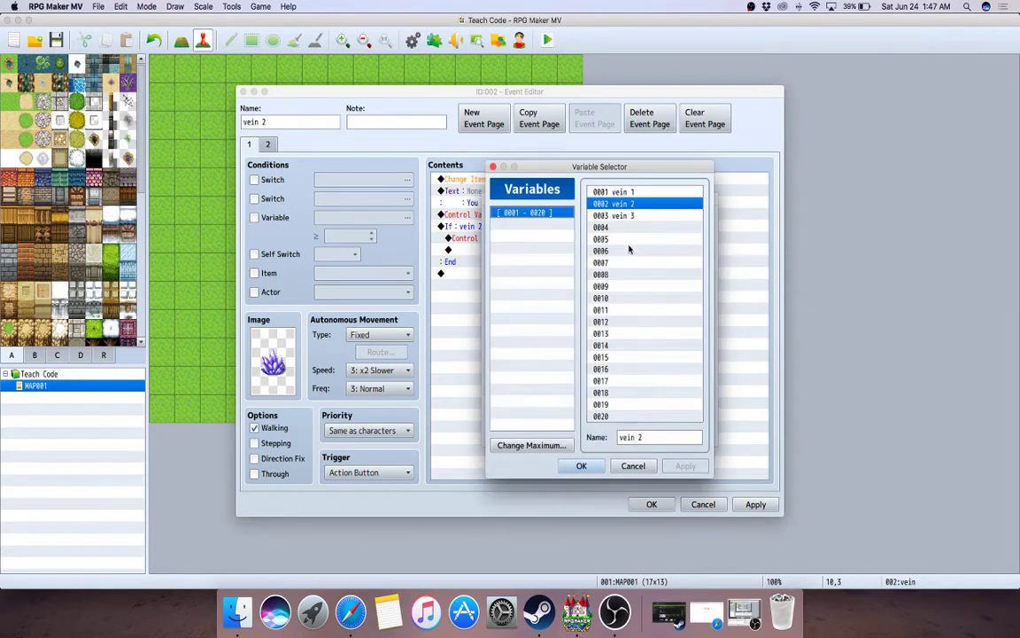
pyautogui.click(581, 466)
pyautogui.click(645, 433)
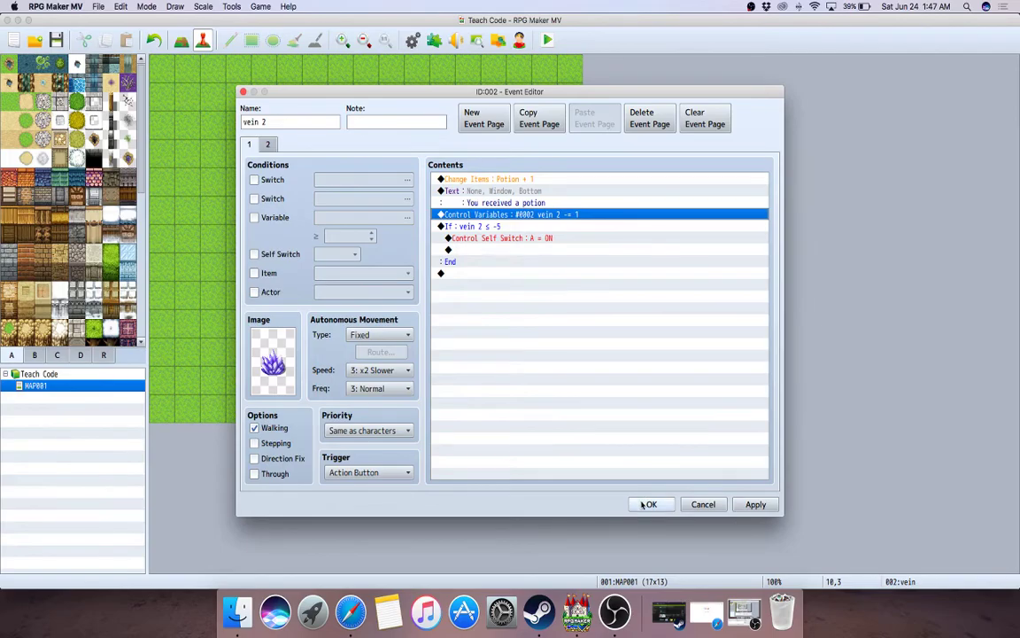
pyautogui.click(642, 504)
# Step: Rename the bottom crystal event to 'vein 3'
pyautogui.rightClick(329, 352)
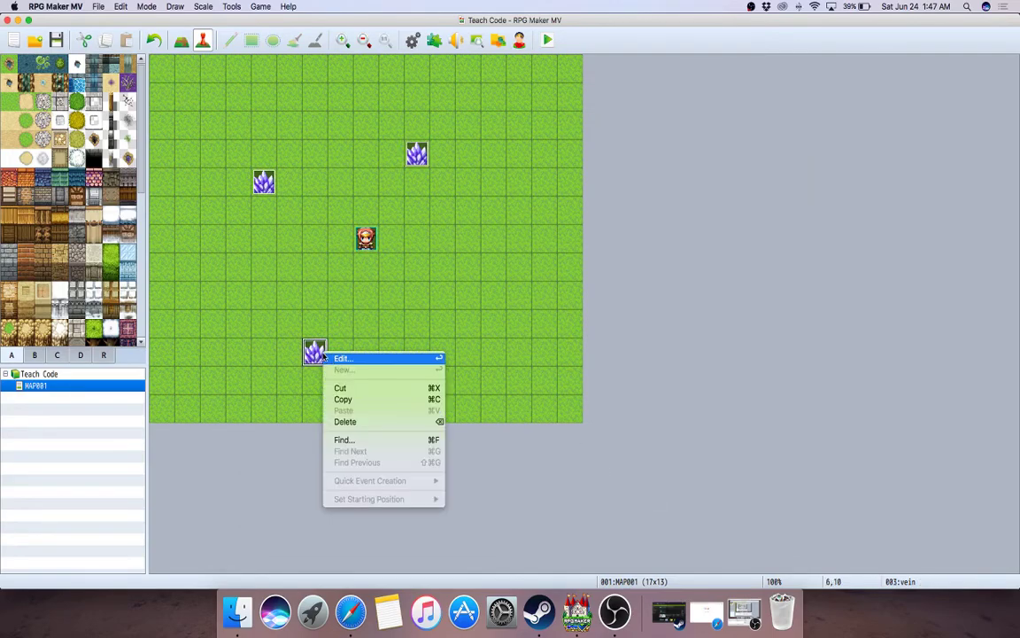
pyautogui.click(338, 357)
pyautogui.click(297, 122)
pyautogui.write('3')
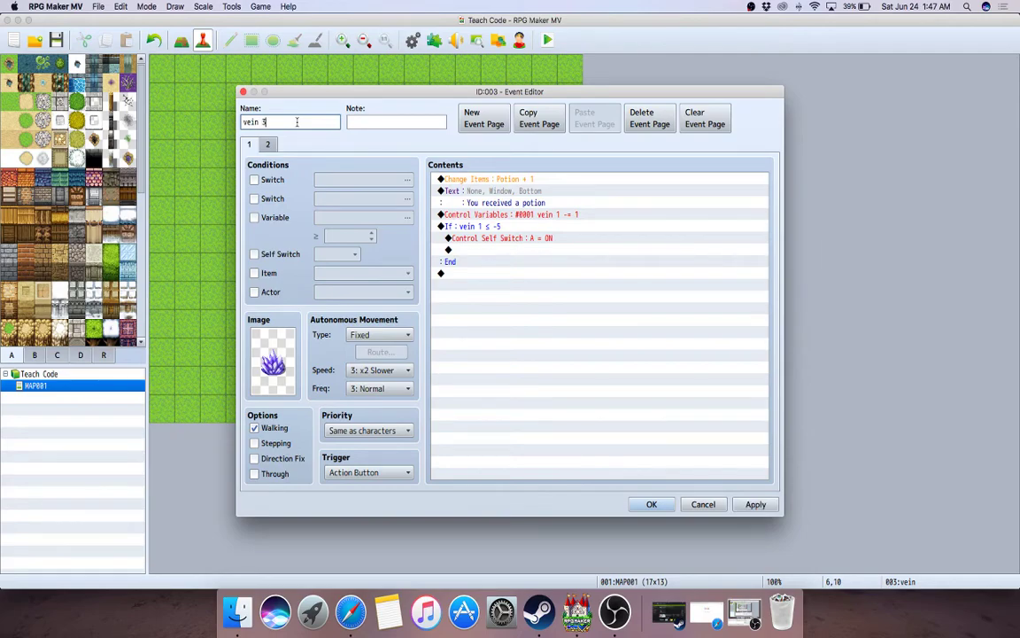
# Step: Make the Control Variables command subtract 1 from variable 0003 vein 3
pyautogui.click(500, 220)
pyautogui.click(501, 214)
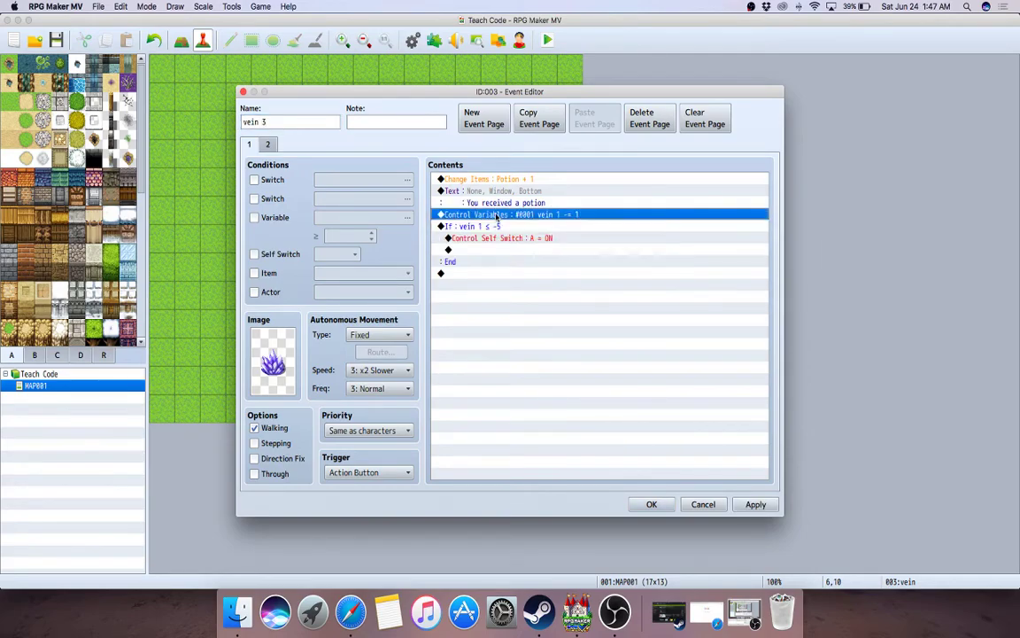
pyautogui.rightClick(506, 215)
pyautogui.click(518, 232)
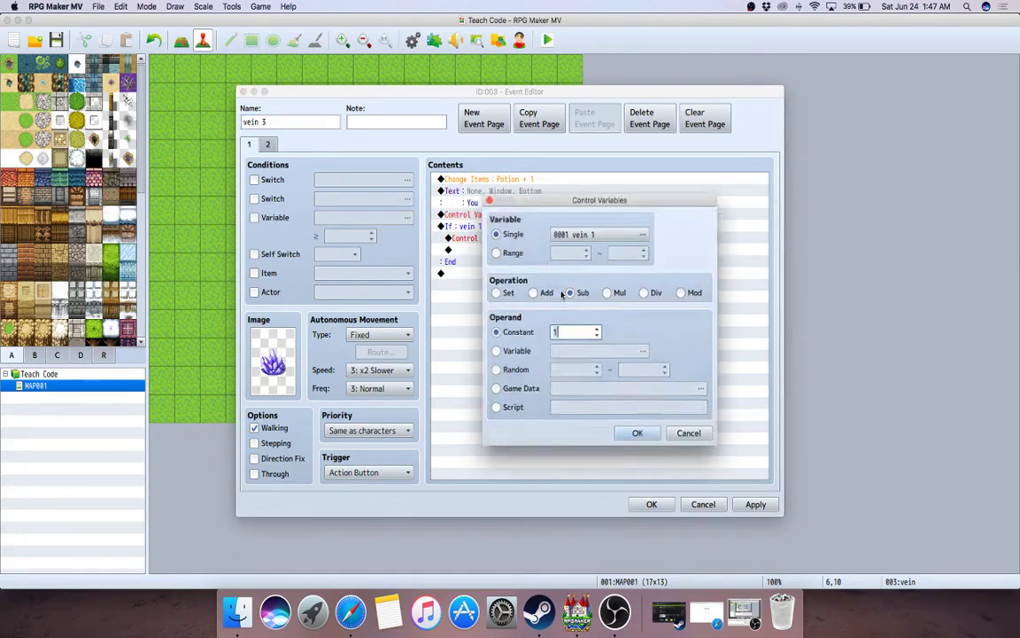
pyautogui.click(604, 233)
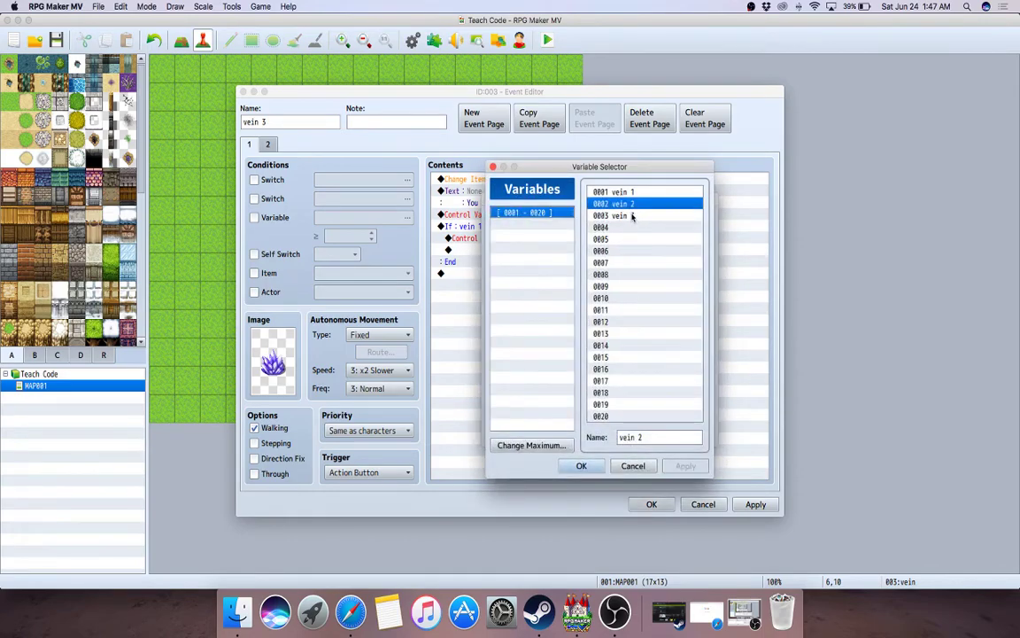
pyautogui.doubleClick(631, 218)
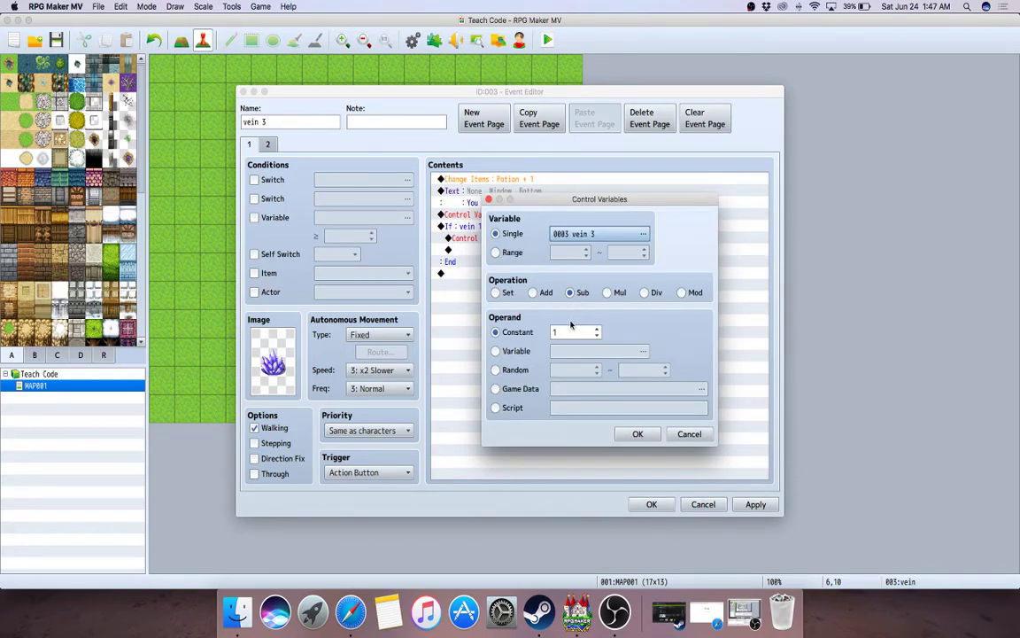
pyautogui.click(631, 435)
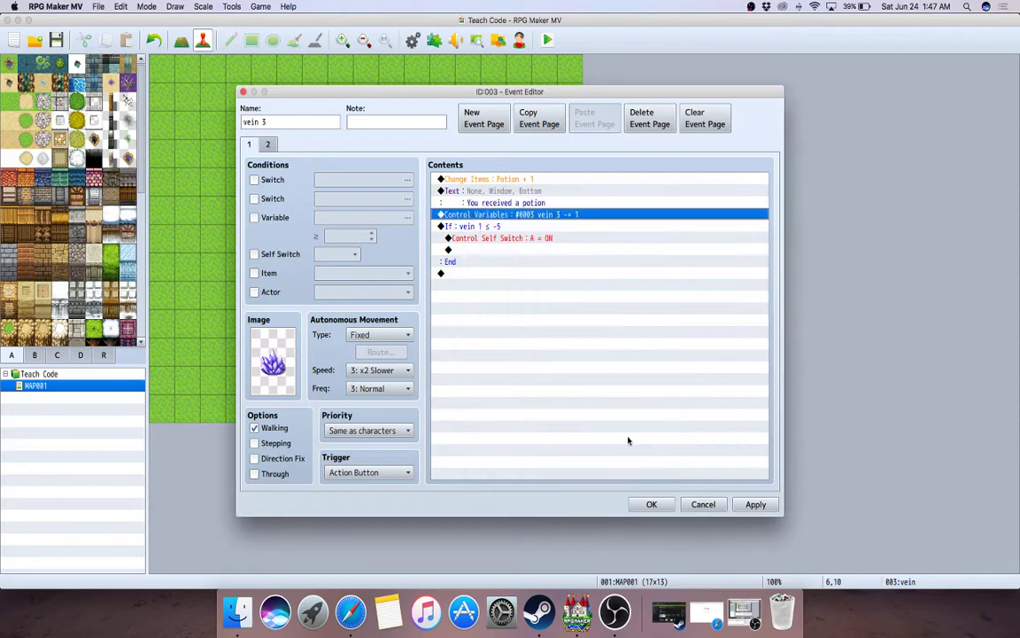
# Step: Change the depletion check to vein 3 ≤ -5 and save the event
pyautogui.click(479, 227)
pyautogui.rightClick(485, 229)
pyautogui.click(502, 244)
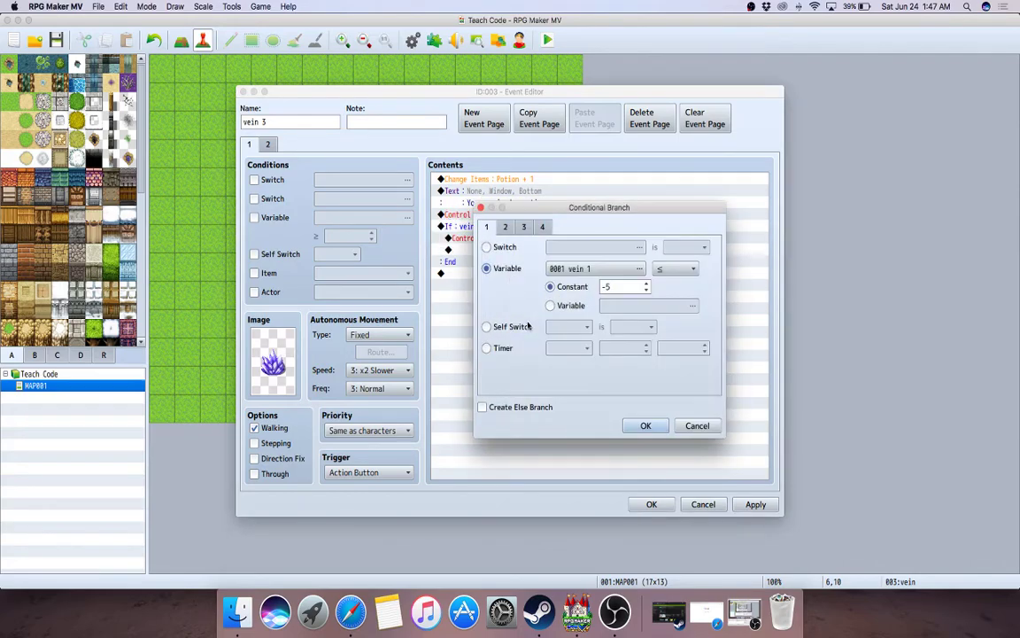
pyautogui.click(602, 268)
pyautogui.click(620, 215)
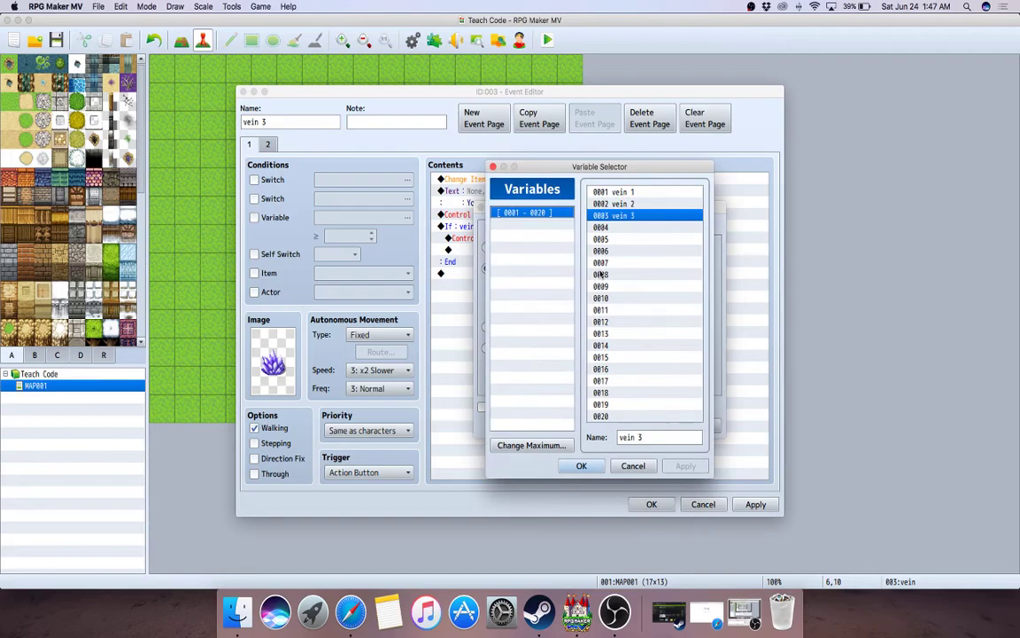
pyautogui.click(582, 467)
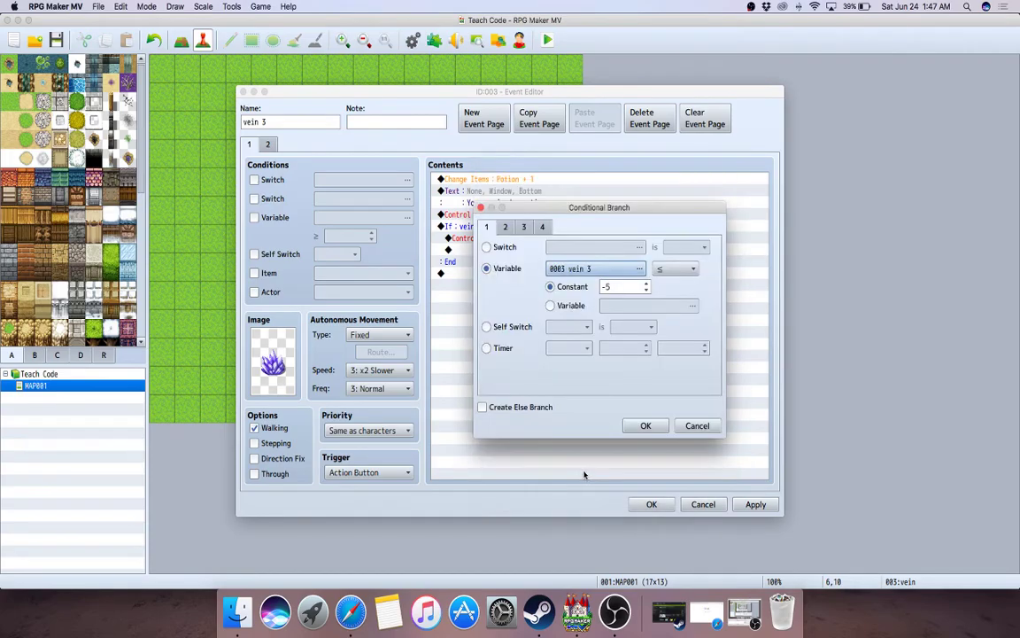
pyautogui.click(639, 426)
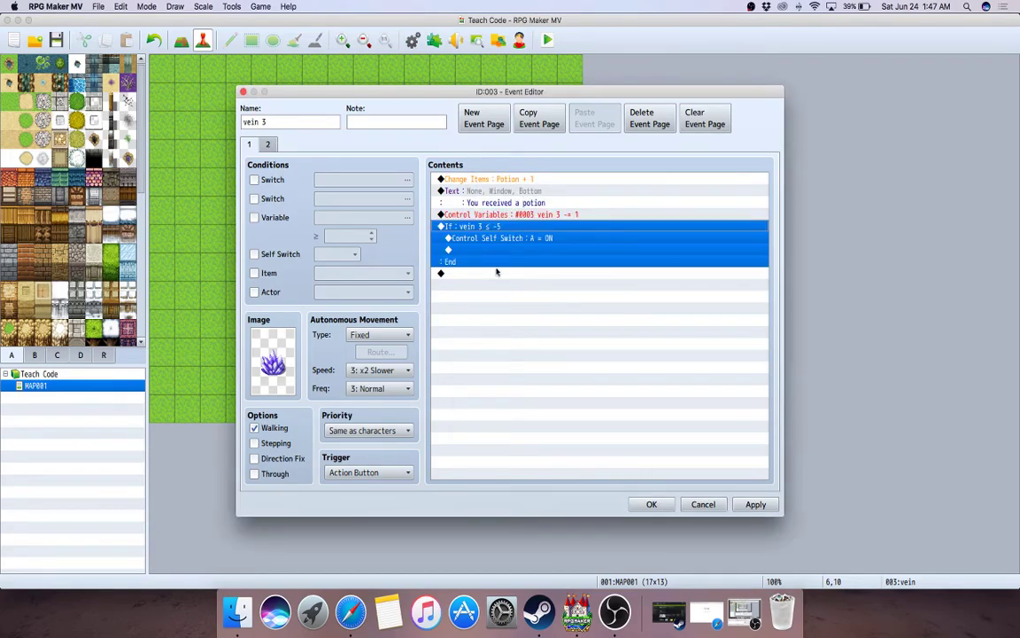
pyautogui.click(648, 505)
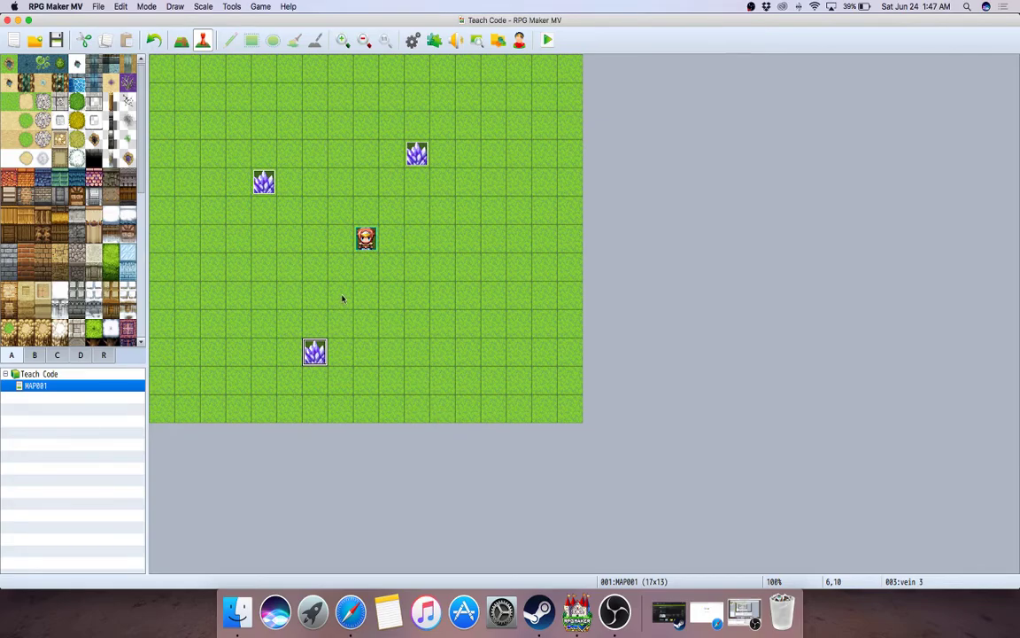
# Step: Check the three crystals' names, then delete the top-right vein 2 crystal at 10,3
pyautogui.click(259, 177)
pyautogui.click(417, 155)
pyautogui.click(313, 353)
pyautogui.rightClick(422, 158)
pyautogui.click(444, 228)
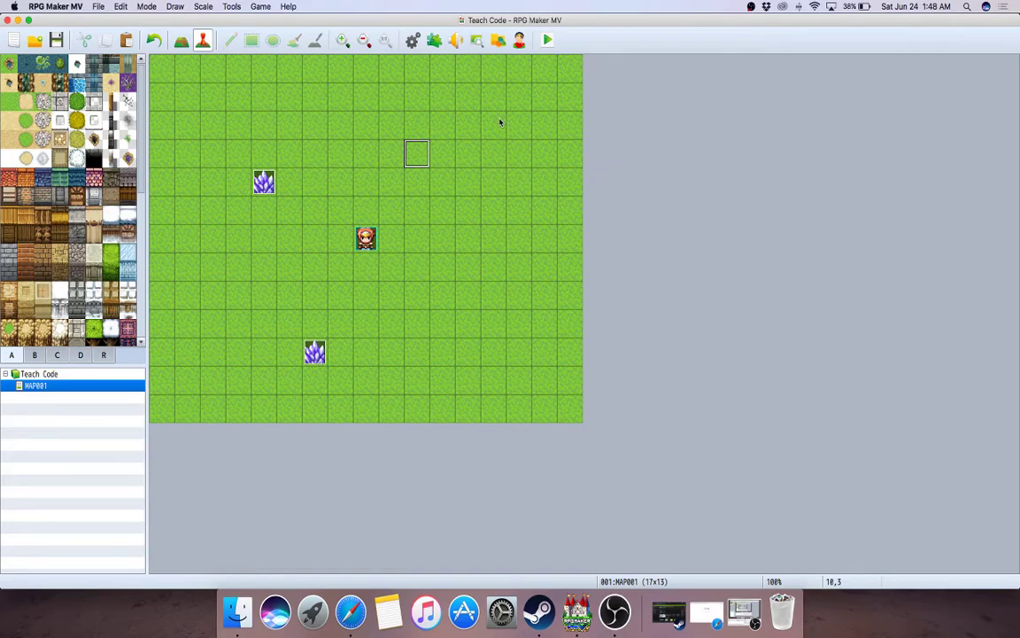
# Step: Save the project and start a New Game playtest
pyautogui.click(547, 40)
pyautogui.click(463, 334)
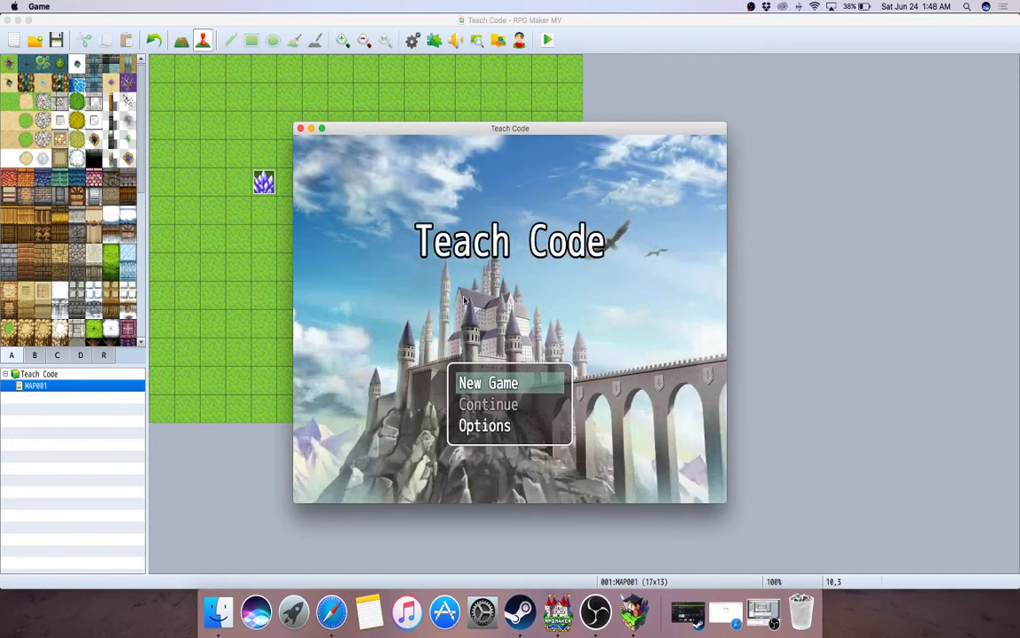
pyautogui.press('Return')
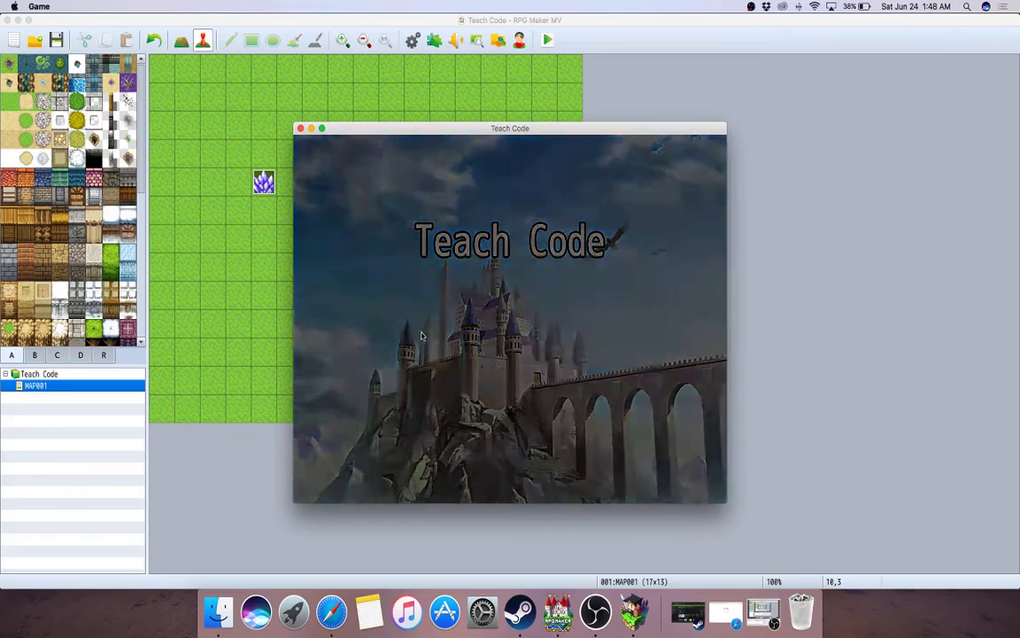
# Step: Mine the lower and upper crystals for potions until both become shards, then end the playtest
pyautogui.click(462, 432)
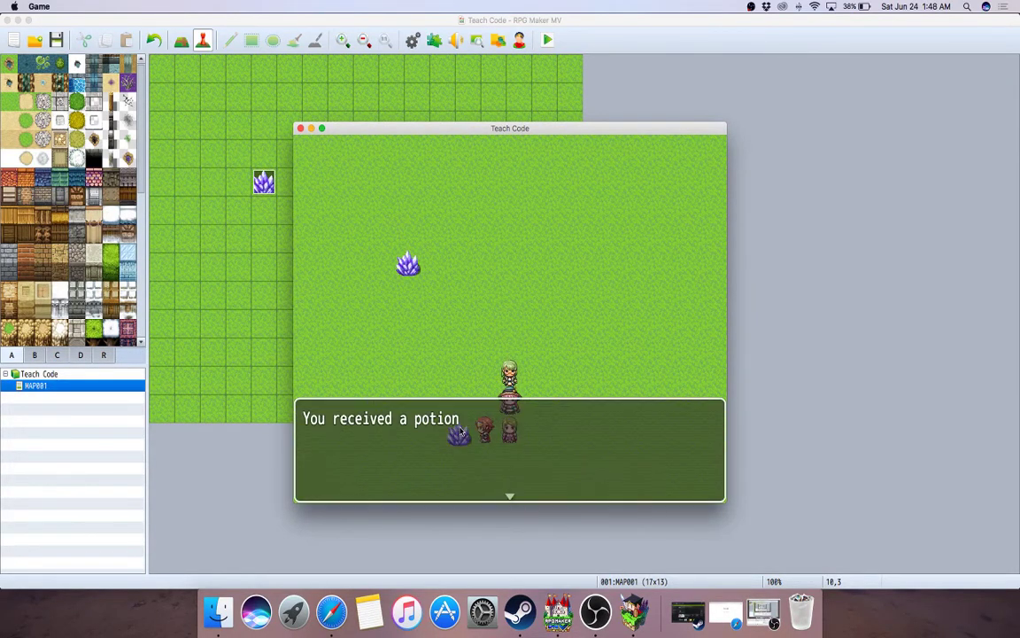
pyautogui.click(461, 432)
pyautogui.click(461, 432)
pyautogui.click(460, 432)
pyautogui.click(412, 277)
pyautogui.click(412, 276)
pyautogui.moveTo(412, 277); pyautogui.dragTo(486, 381)
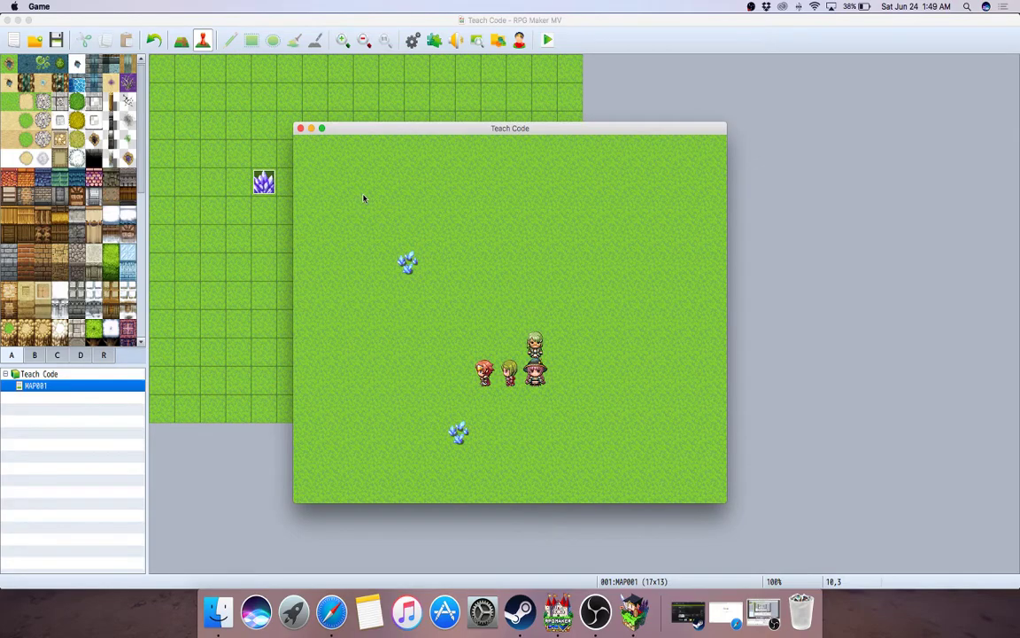
pyautogui.click(301, 128)
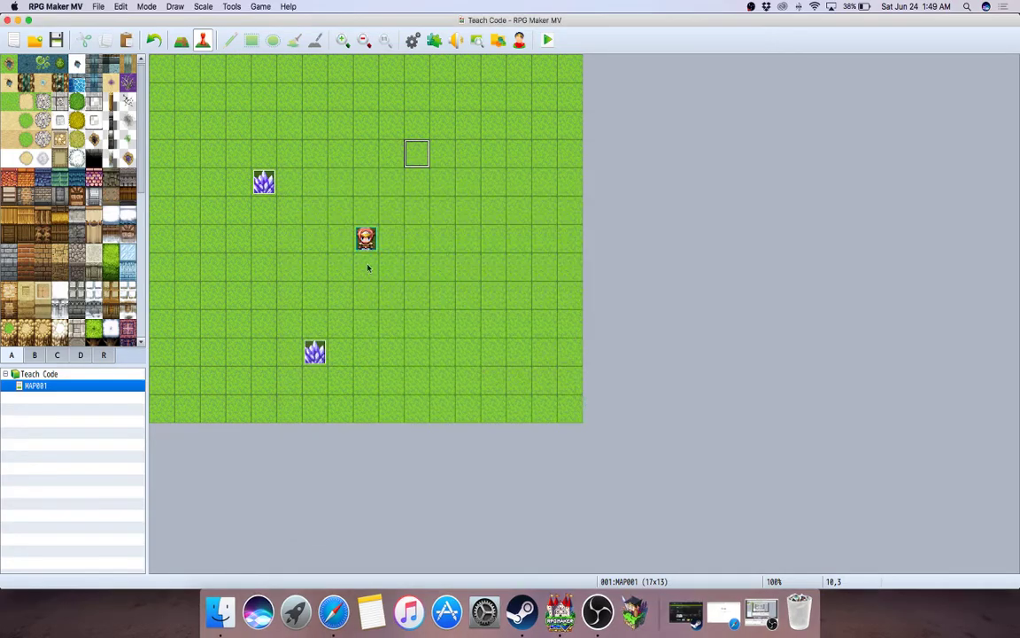
# Step: Delete the lower crystal event and remove event page 2 from vein 1
pyautogui.rightClick(318, 351)
pyautogui.click(354, 421)
pyautogui.rightClick(267, 193)
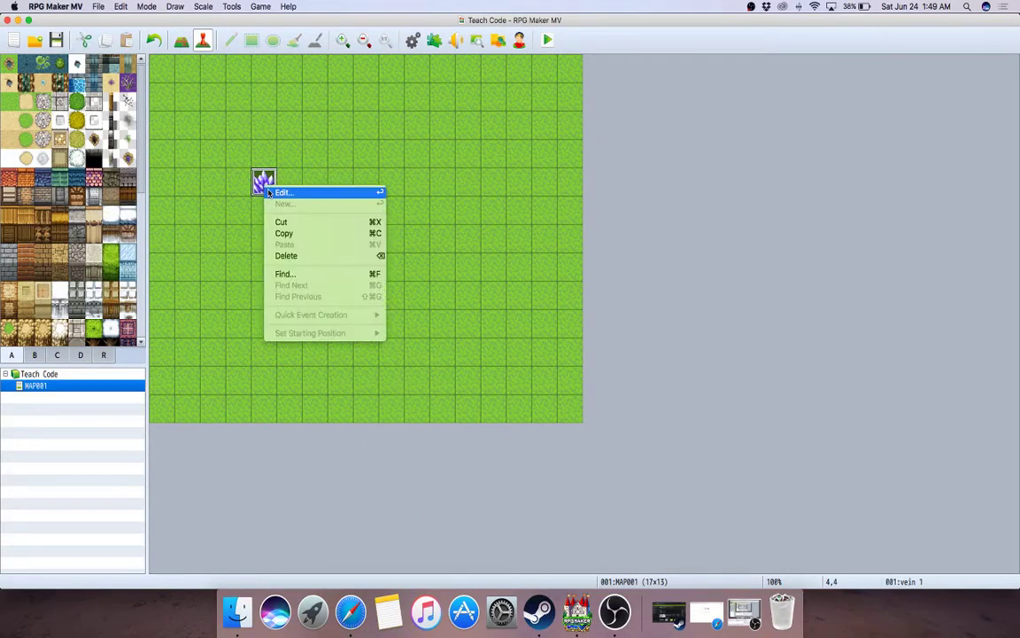
pyautogui.click(281, 193)
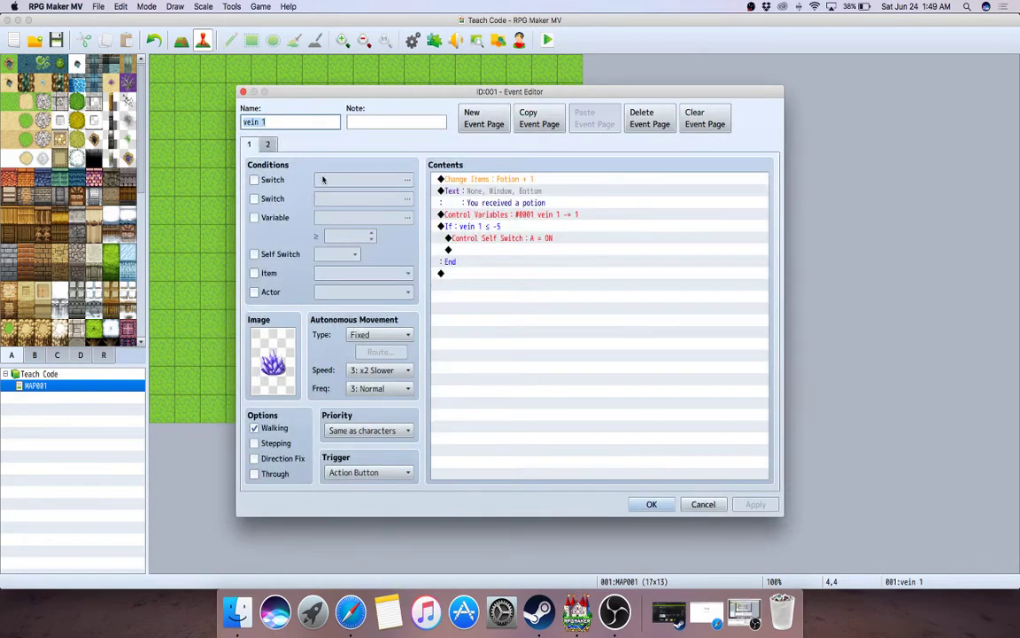
pyautogui.click(268, 145)
pyautogui.click(251, 145)
pyautogui.click(263, 147)
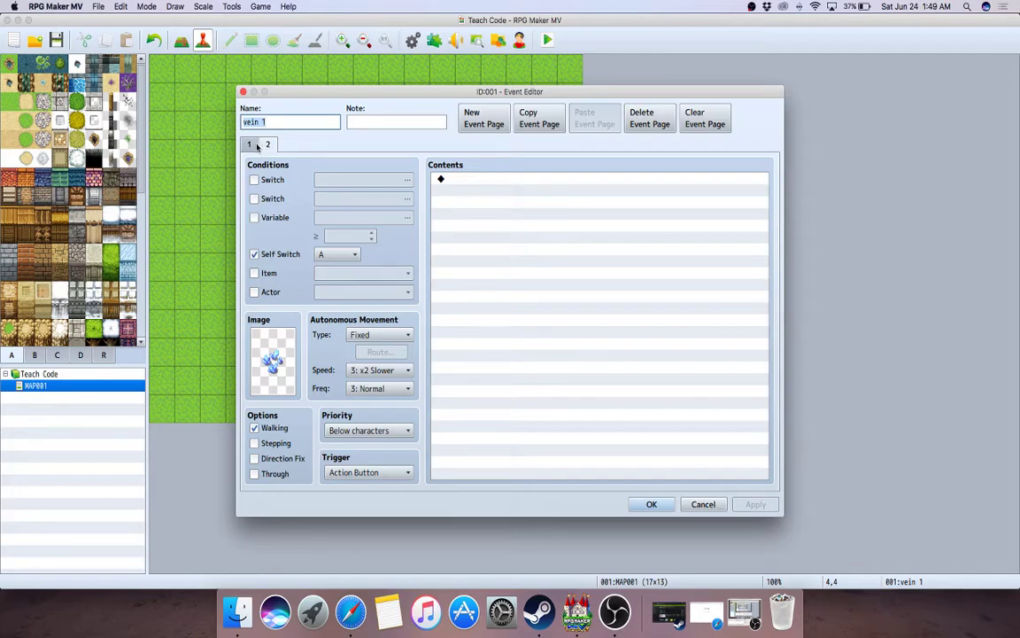
pyautogui.click(252, 145)
pyautogui.click(263, 146)
pyautogui.click(247, 143)
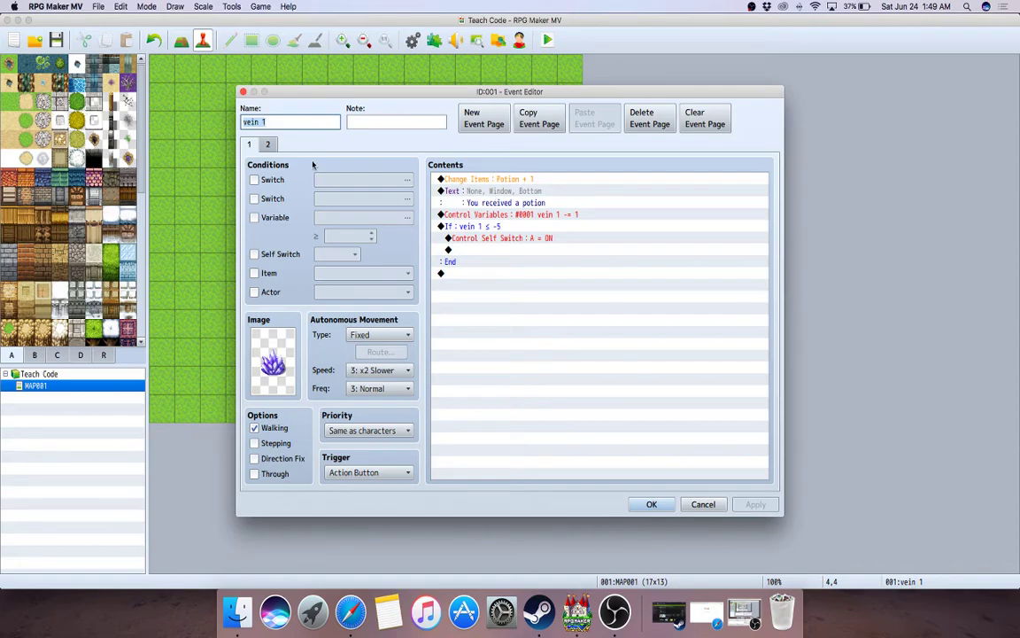
pyautogui.click(266, 144)
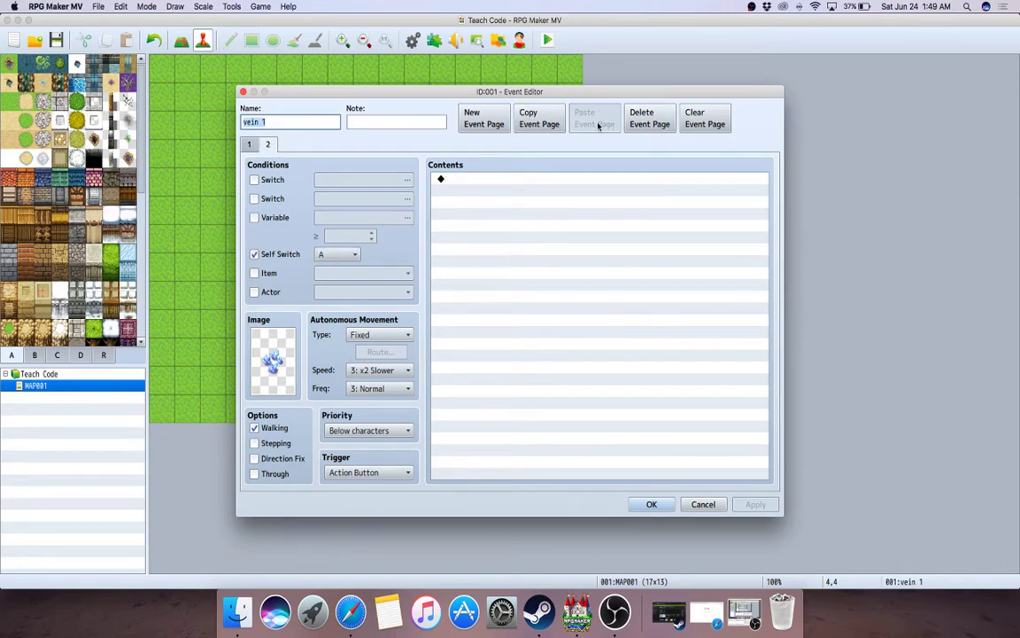
pyautogui.click(641, 122)
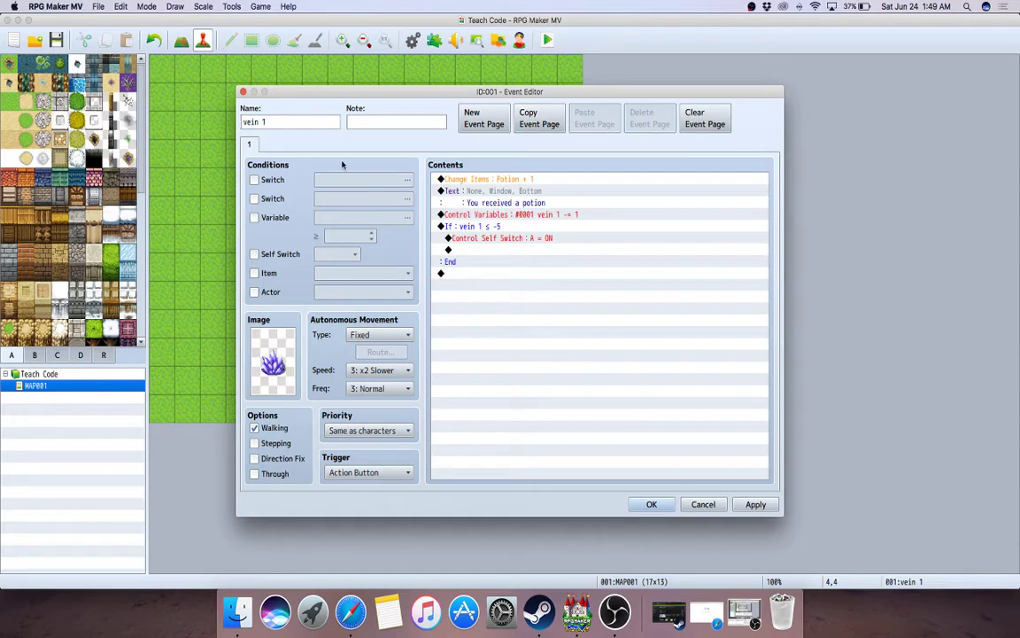
# Step: Remove vein 1's If block and Control Variables, keeping Self Switch A = ON at the end
pyautogui.click(490, 226)
pyautogui.click(486, 239)
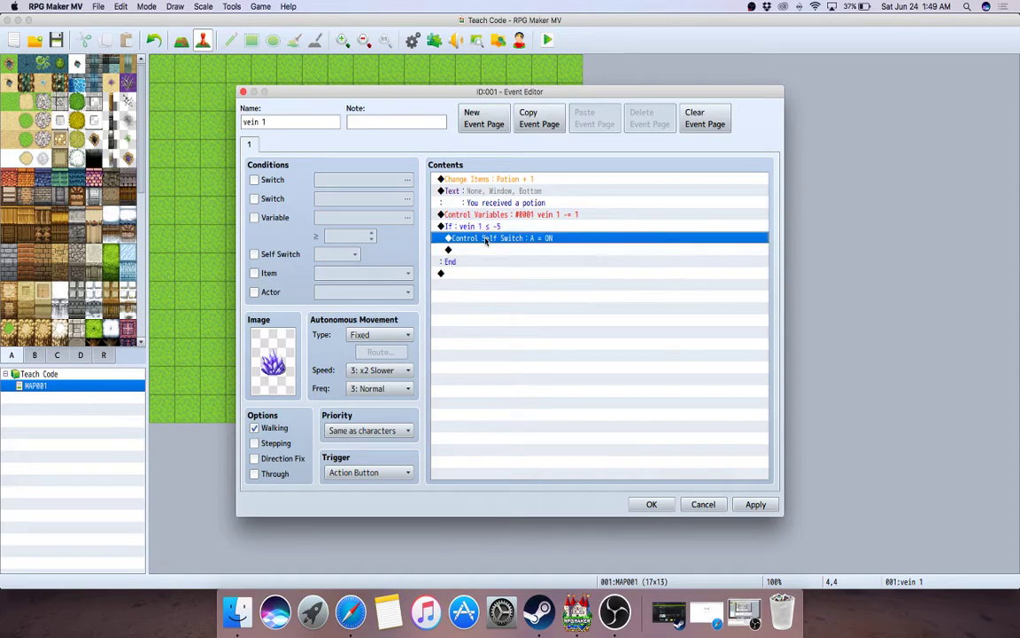
pyautogui.rightClick(485, 239)
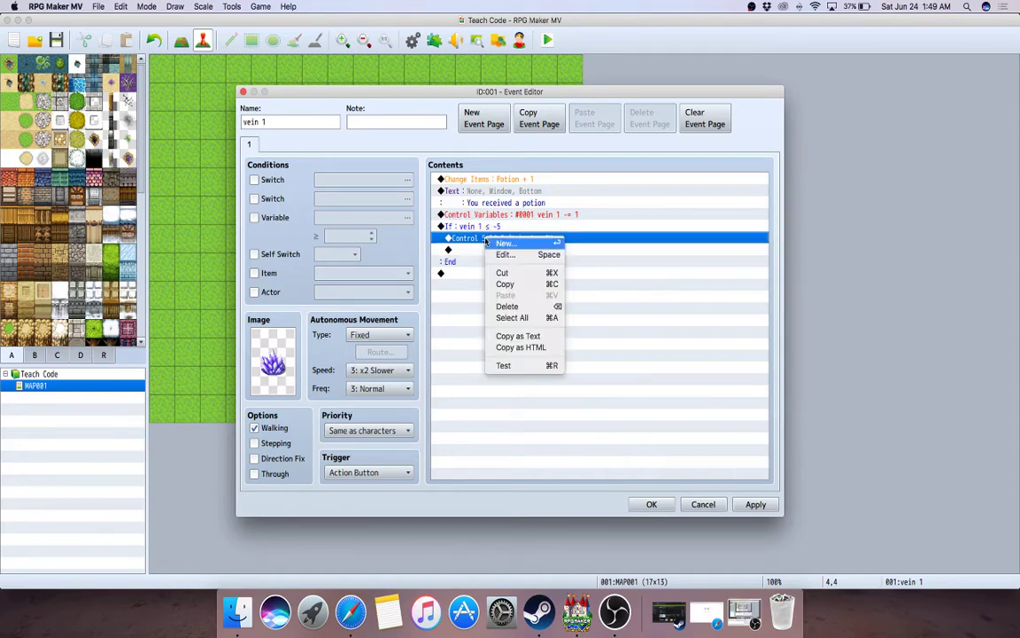
pyautogui.click(503, 273)
pyautogui.click(486, 227)
pyautogui.rightClick(486, 228)
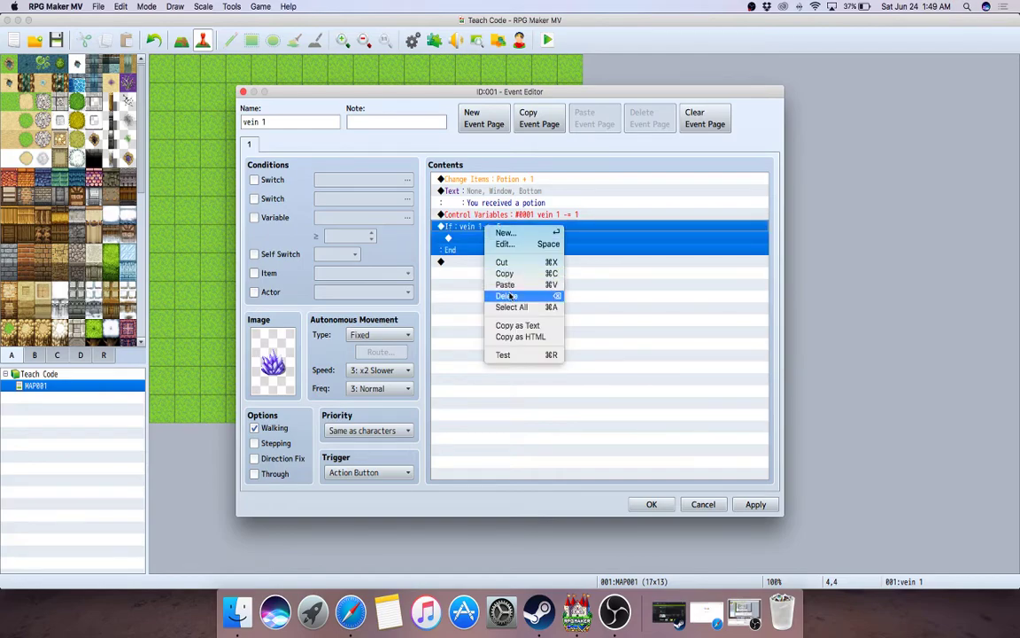
pyautogui.click(507, 295)
pyautogui.click(502, 215)
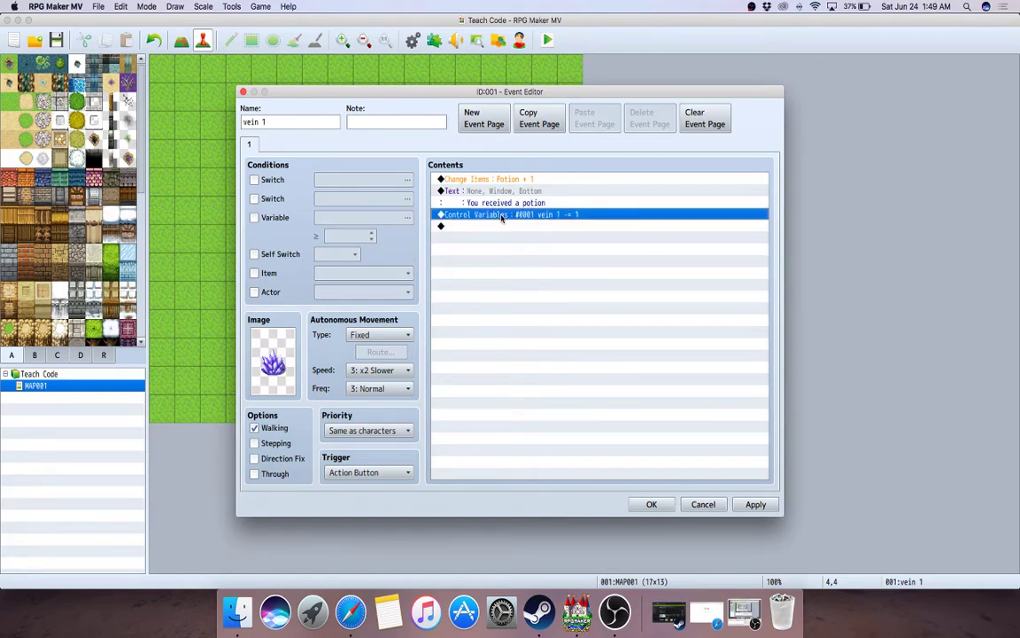
pyautogui.rightClick(501, 216)
pyautogui.click(523, 284)
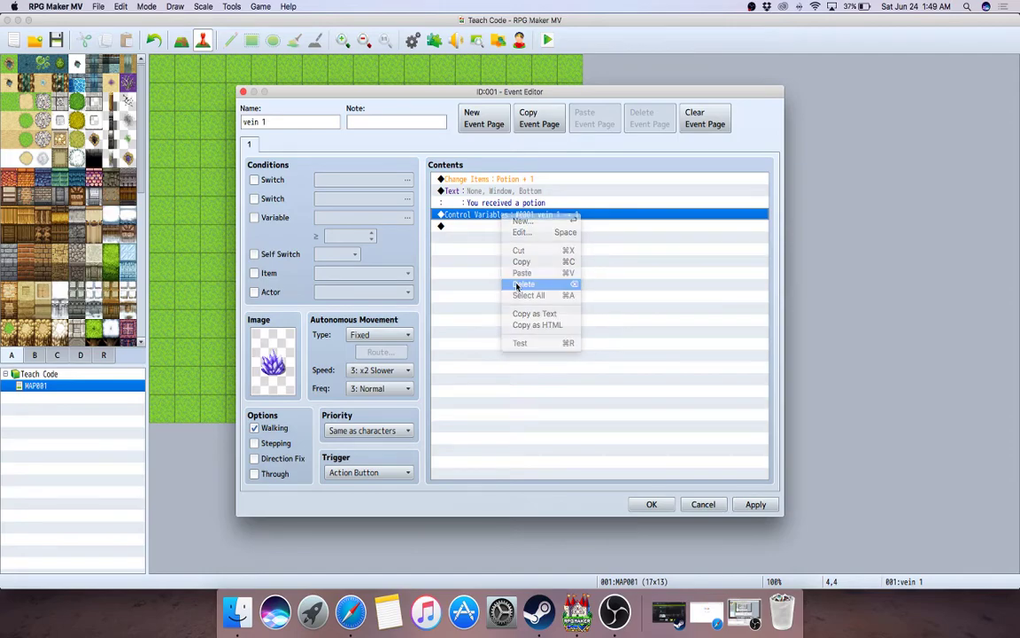
pyautogui.rightClick(492, 263)
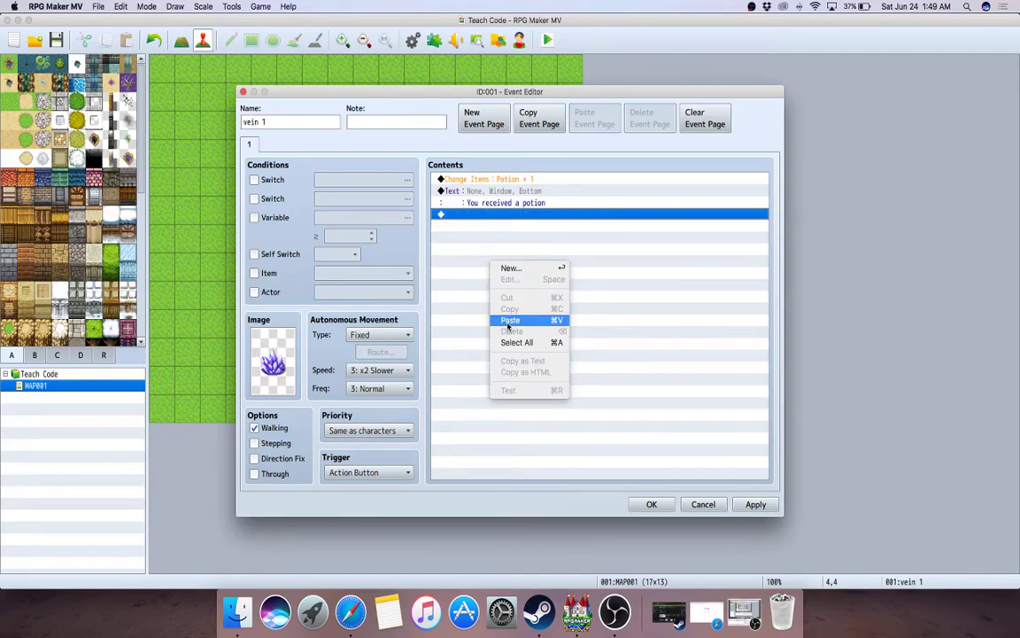
pyautogui.click(510, 319)
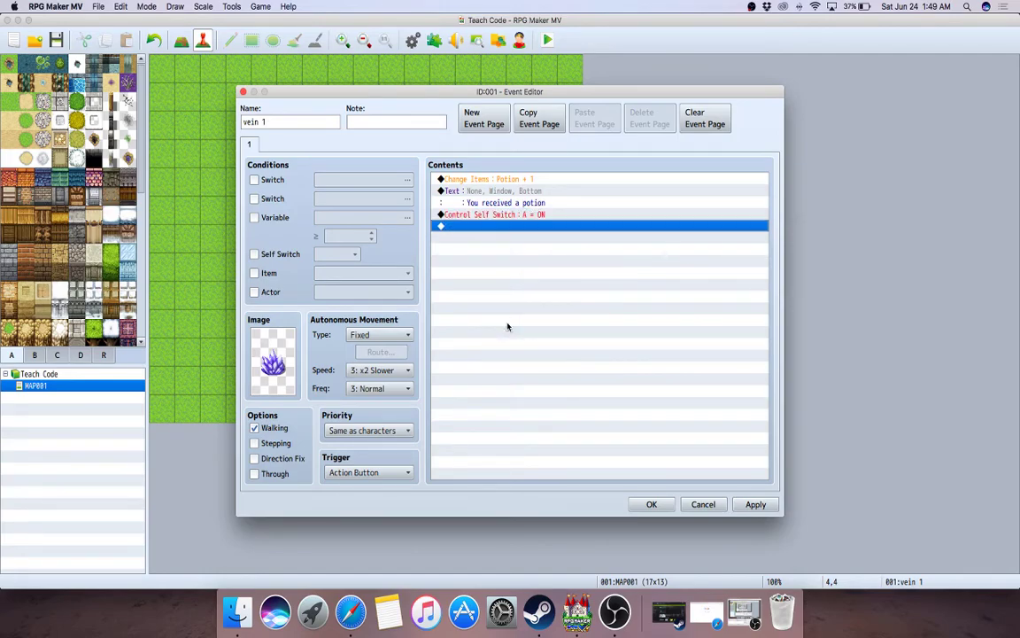
# Step: Duplicate the event page as page 2, requiring self switch A and turning on self switch B
pyautogui.click(538, 118)
pyautogui.click(577, 124)
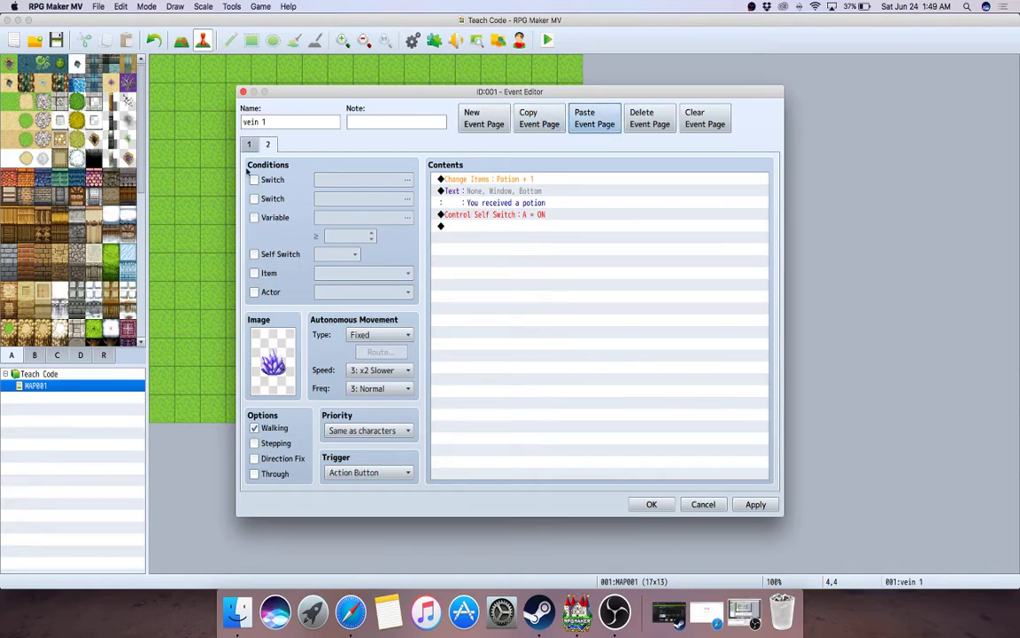
pyautogui.click(268, 144)
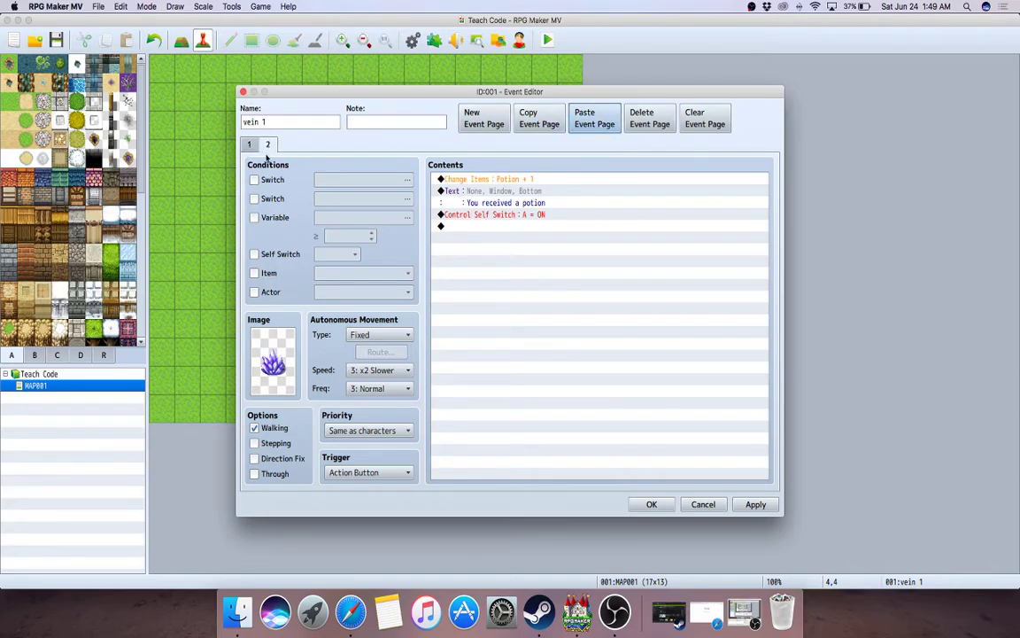
pyautogui.click(255, 254)
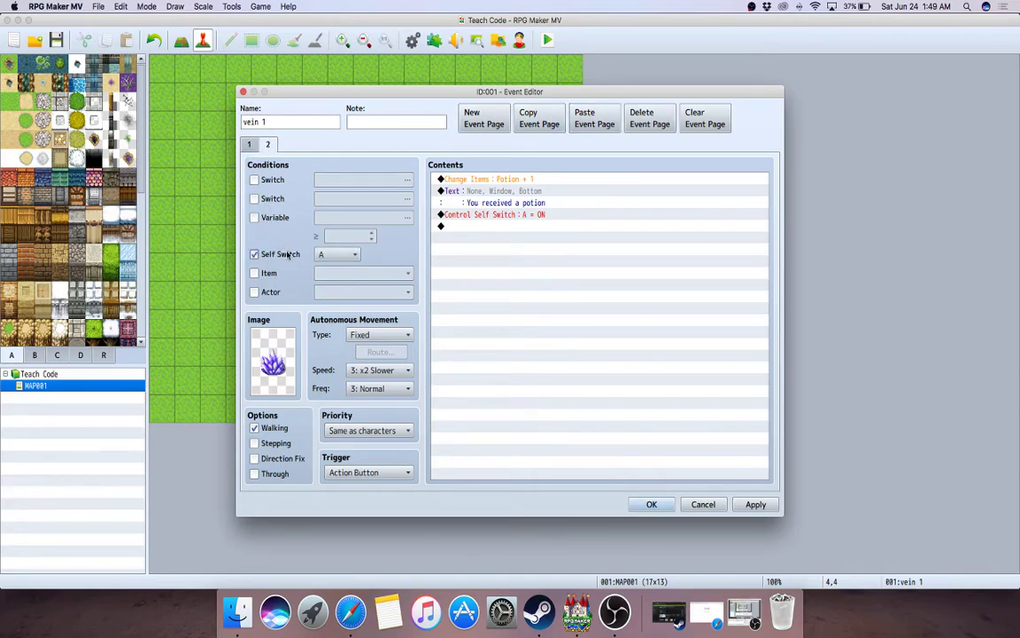
pyautogui.rightClick(480, 217)
pyautogui.click(496, 225)
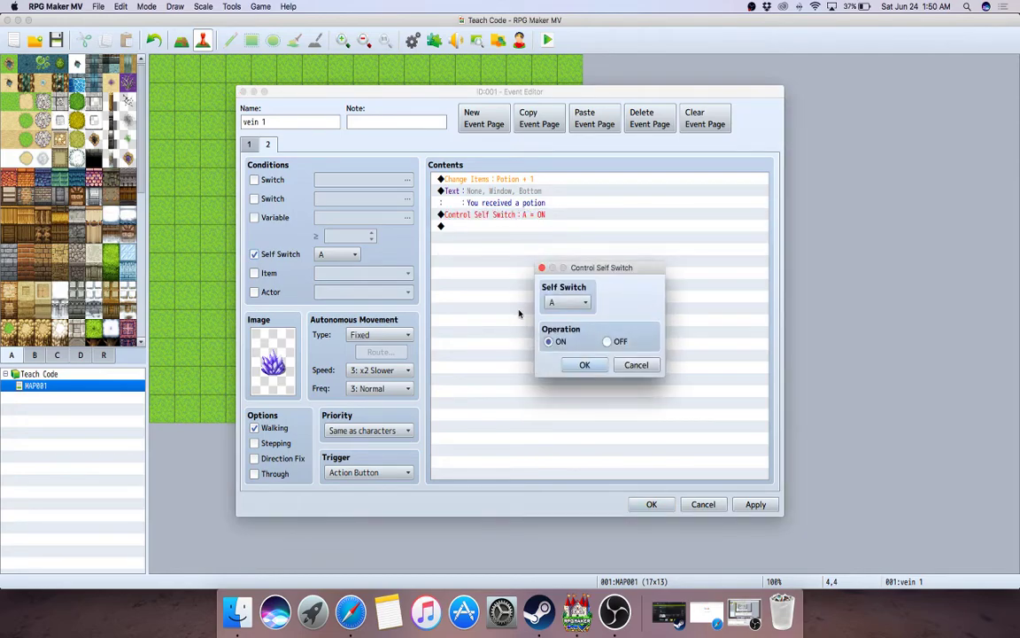
pyautogui.click(583, 365)
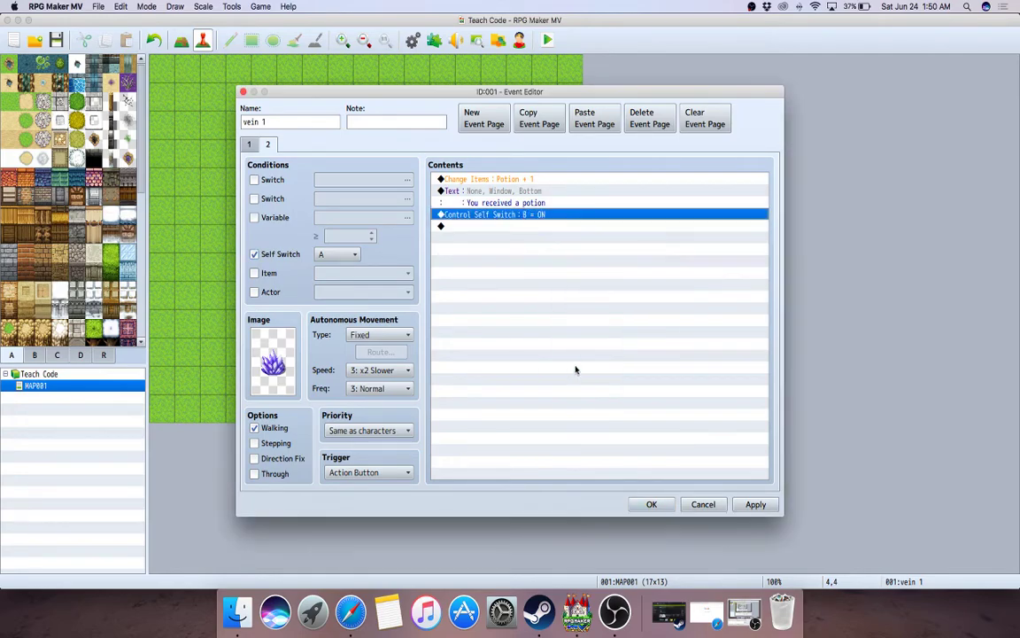
# Step: Duplicate page 2 as page 3, requiring self switch B and turning on self switch C
pyautogui.click(539, 117)
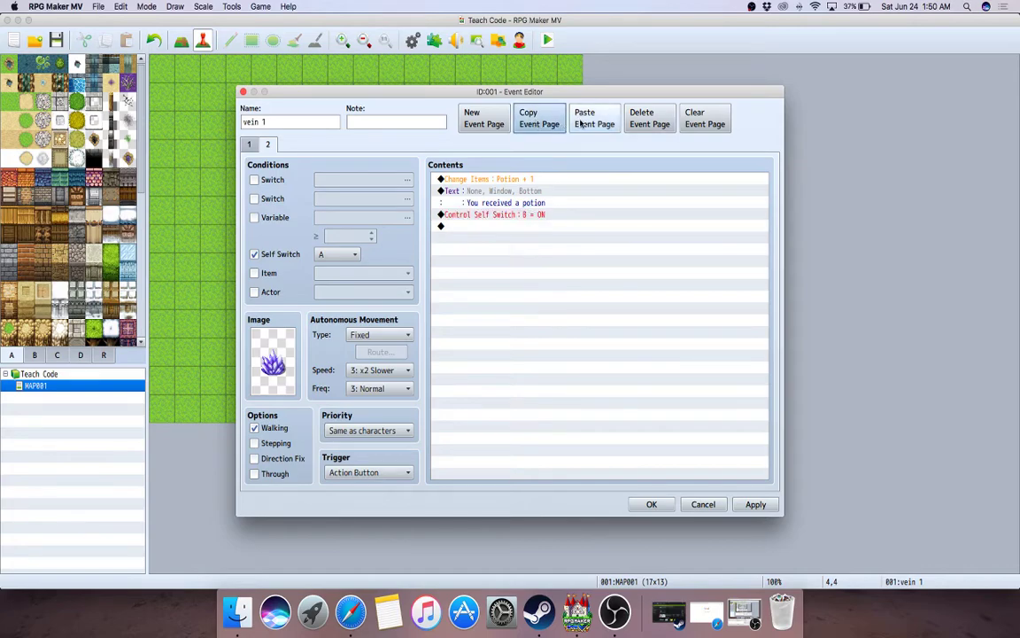
pyautogui.click(594, 118)
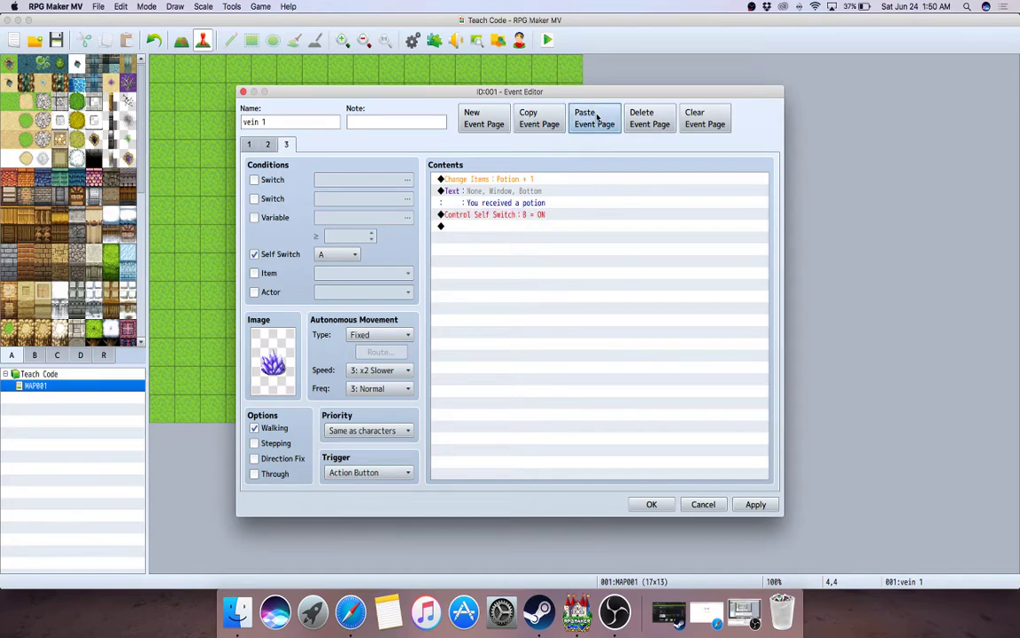
pyautogui.click(336, 256)
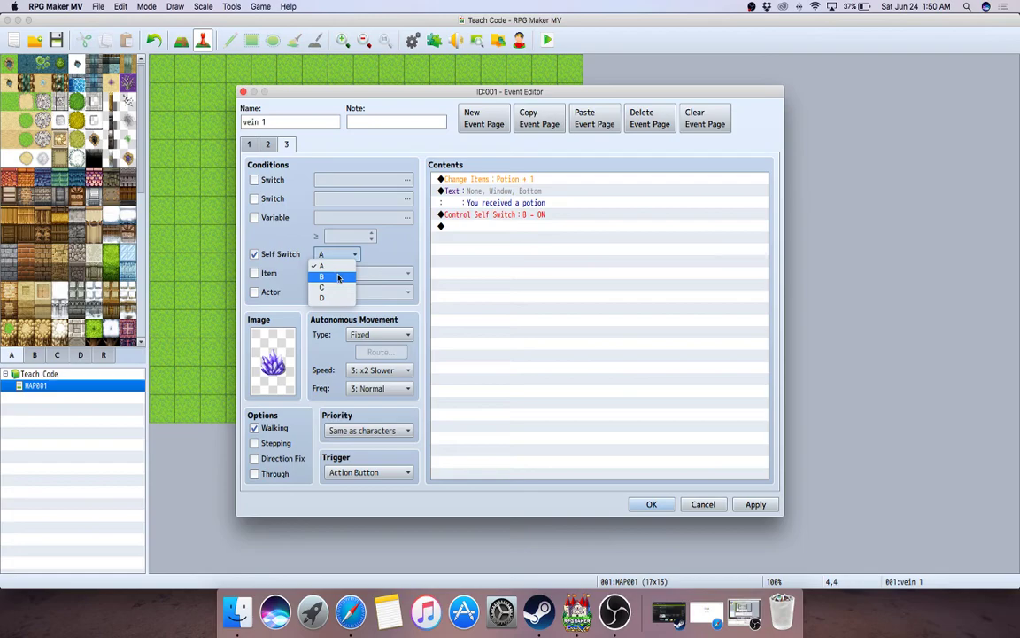
pyautogui.click(332, 273)
pyautogui.rightClick(493, 215)
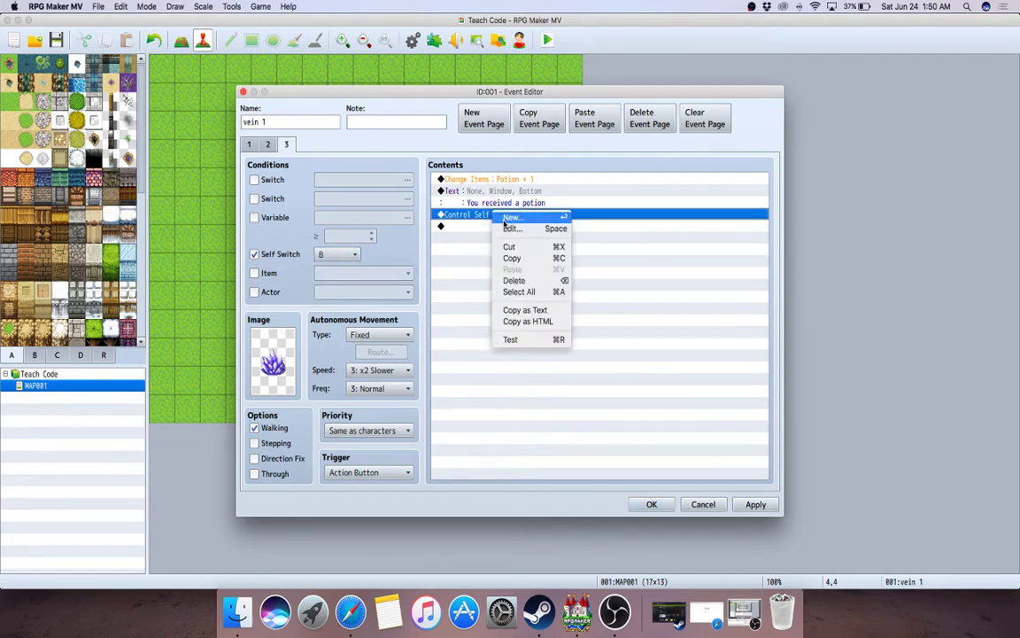
pyautogui.click(507, 229)
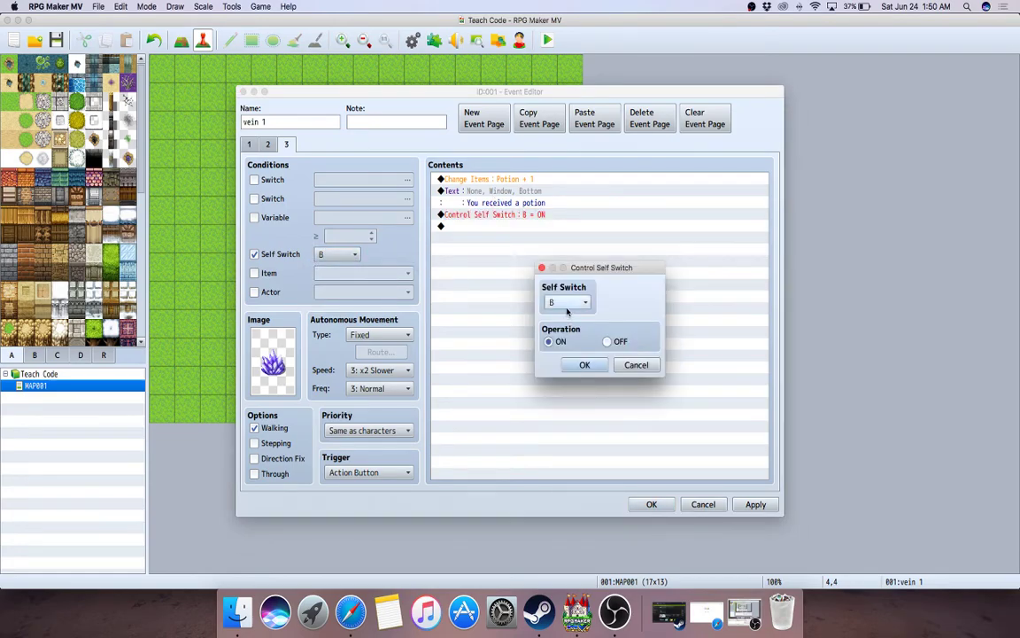
pyautogui.click(584, 365)
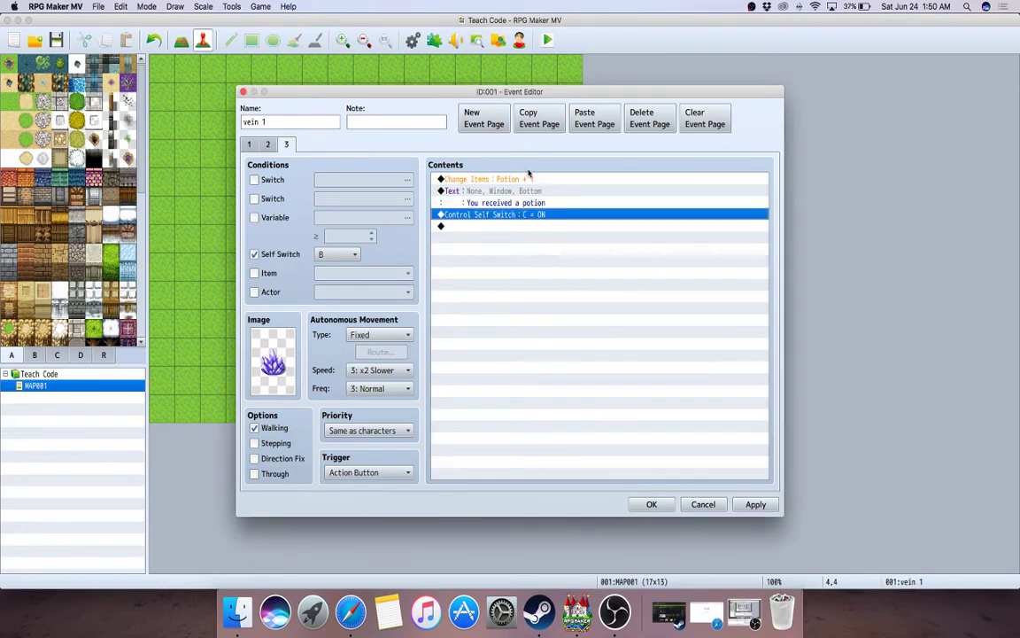
# Step: Duplicate page 3 as page 4 and change its Control Self Switch command to D
pyautogui.click(537, 124)
pyautogui.click(585, 119)
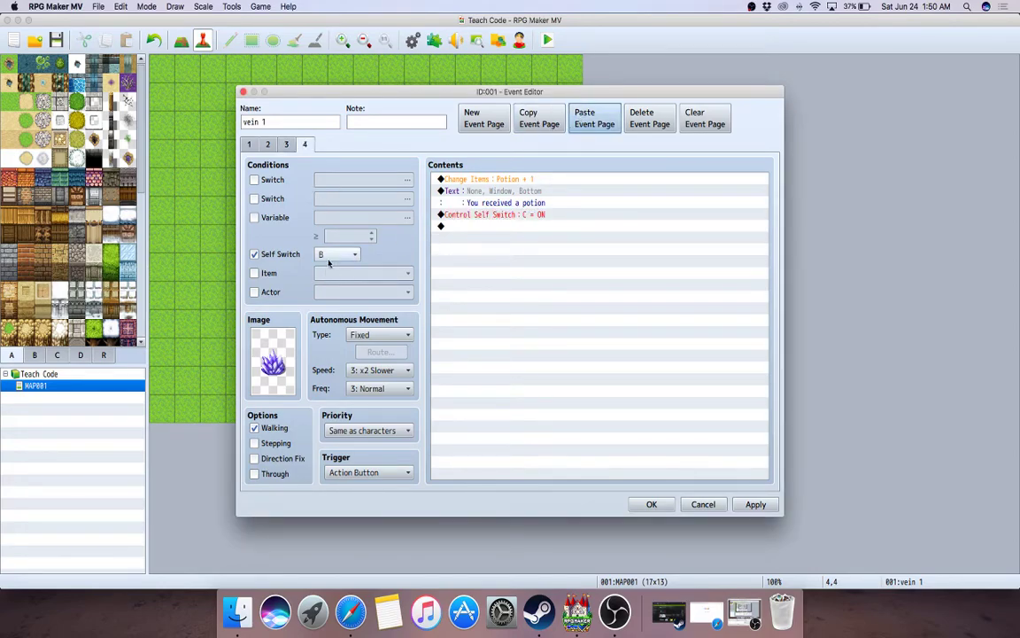
pyautogui.rightClick(533, 215)
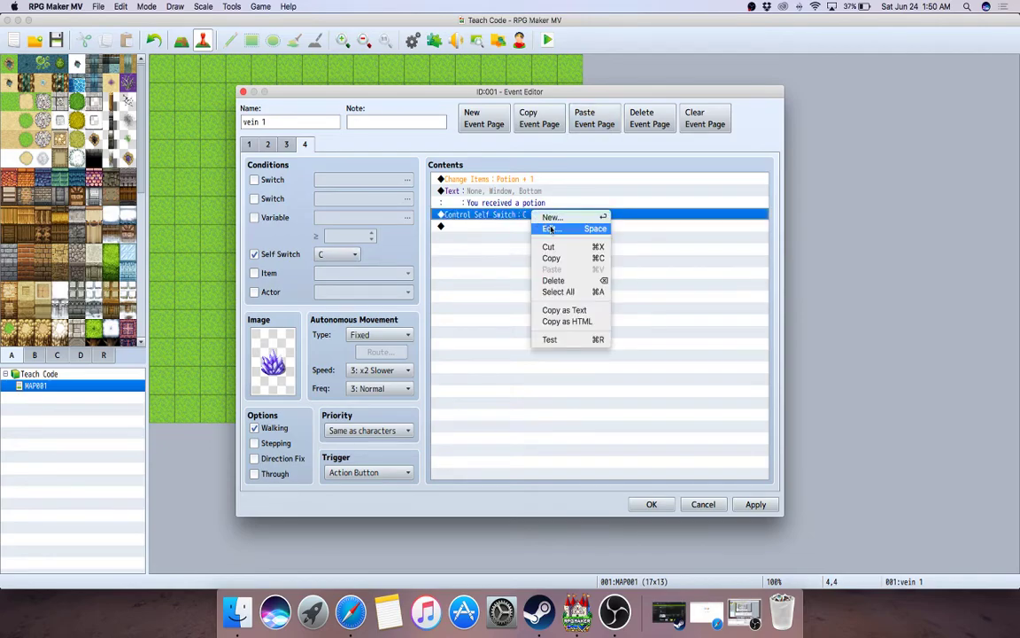
pyautogui.click(549, 229)
pyautogui.scroll(-1, 563, 302)
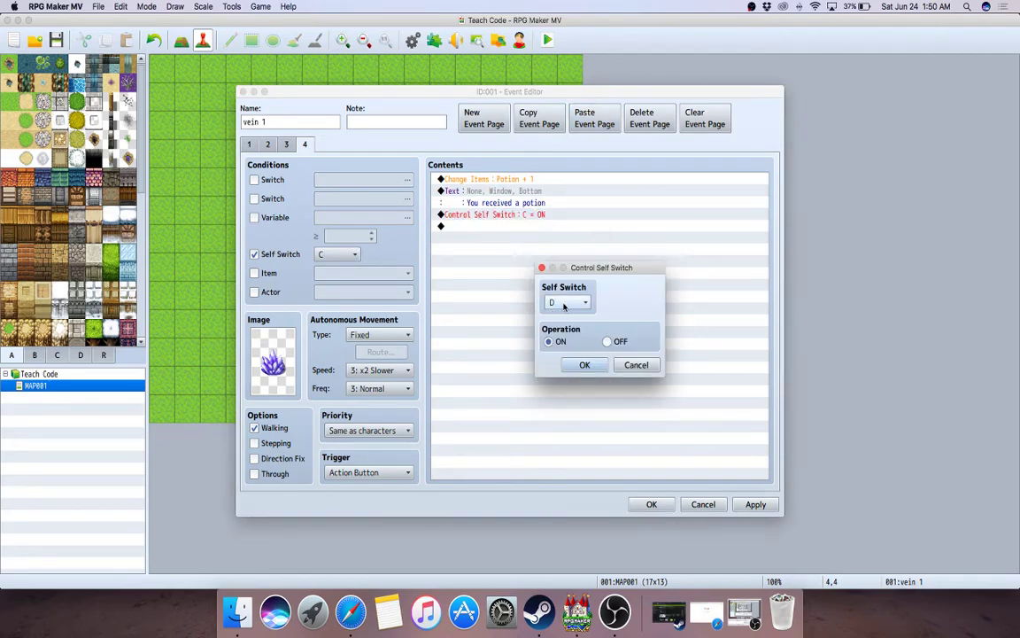
pyautogui.click(583, 365)
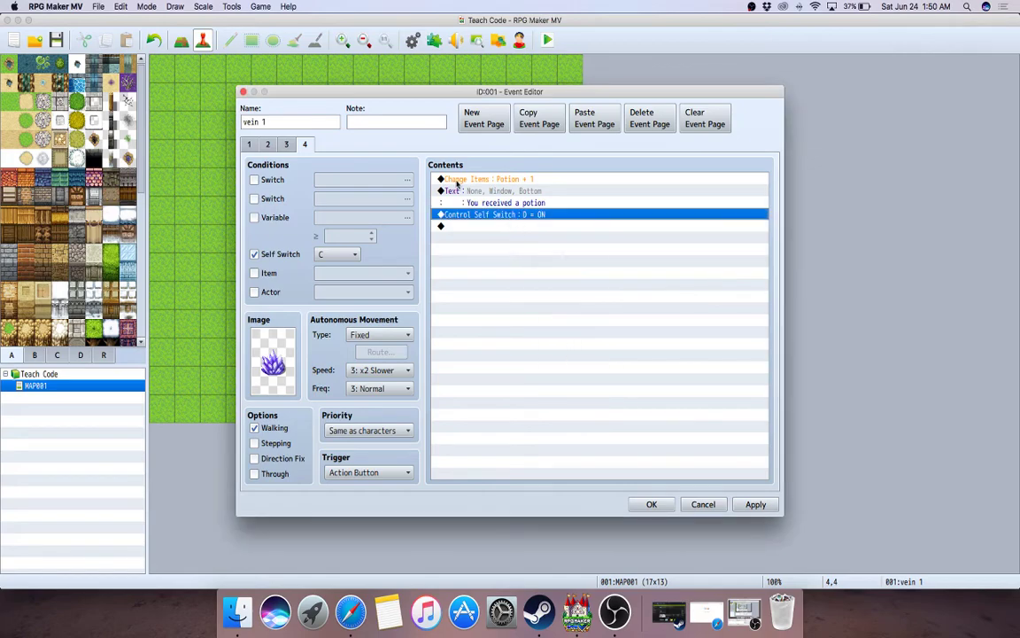
pyautogui.click(484, 118)
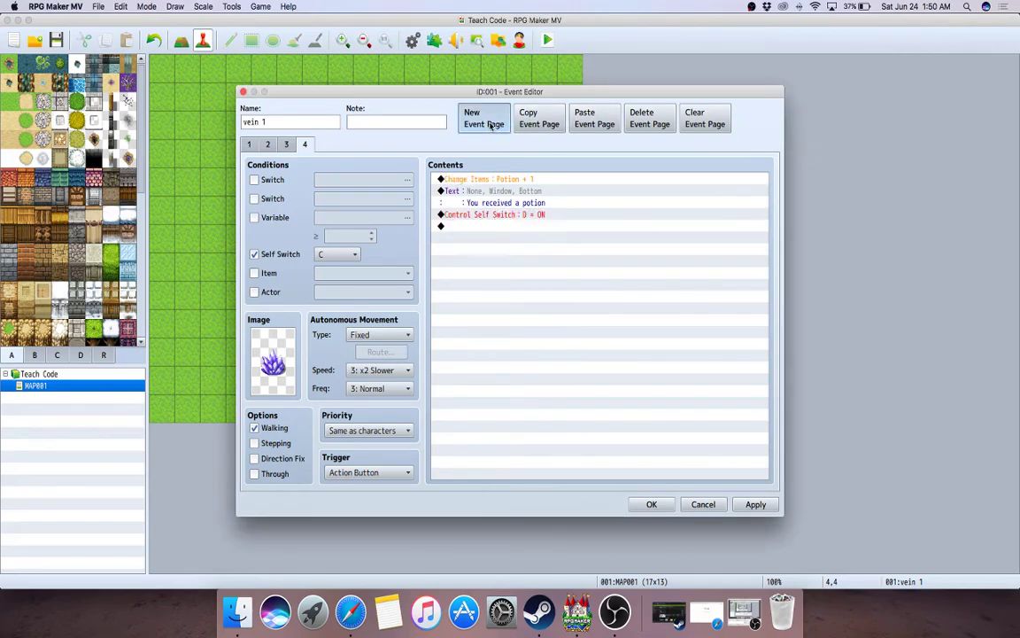
# Step: Make page 5 require self switch D and show Tileset D's blue shards without walking animation
pyautogui.click(255, 254)
pyautogui.click(336, 254)
pyautogui.click(331, 263)
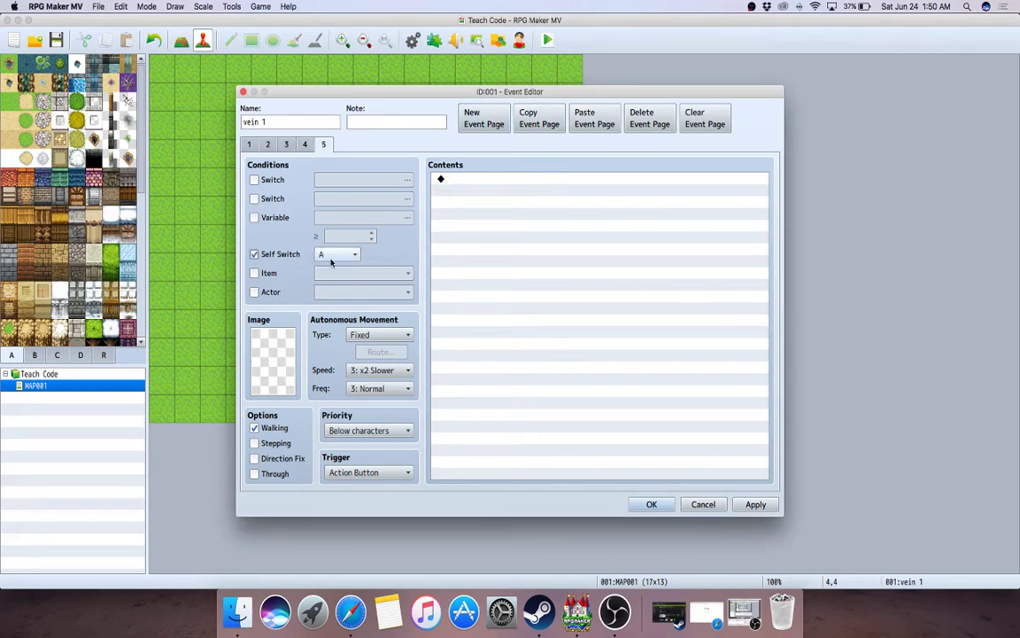
pyautogui.doubleClick(262, 333)
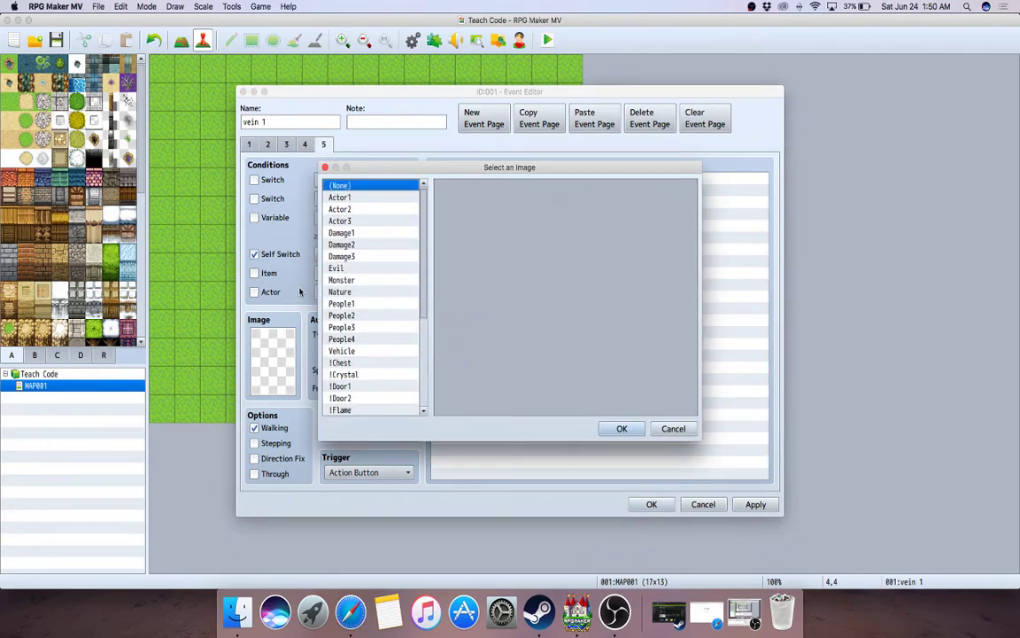
pyautogui.scroll(-5, 371, 332)
pyautogui.click(353, 386)
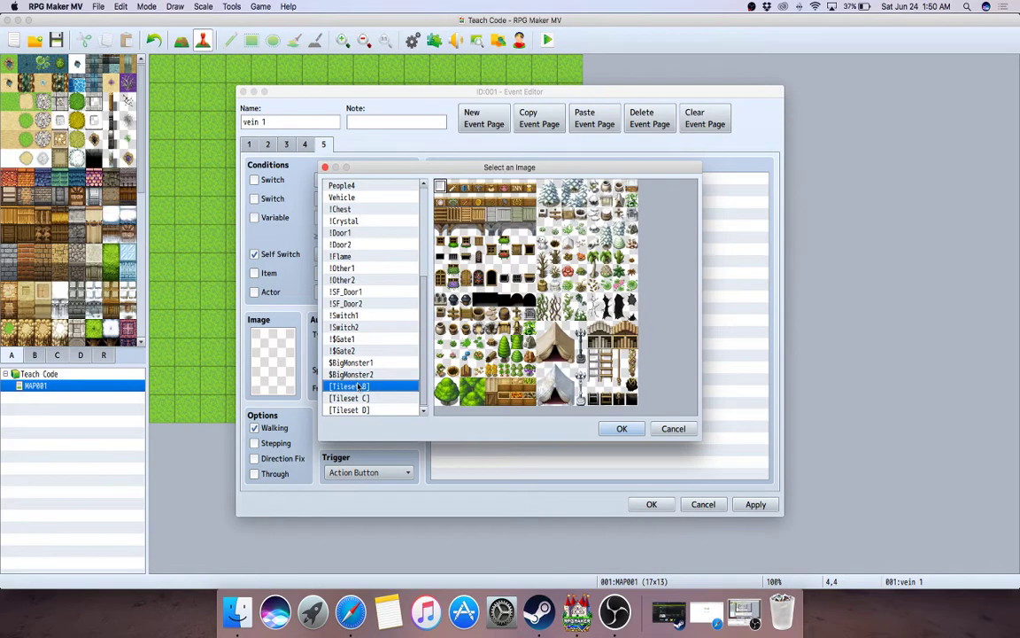
pyautogui.click(366, 410)
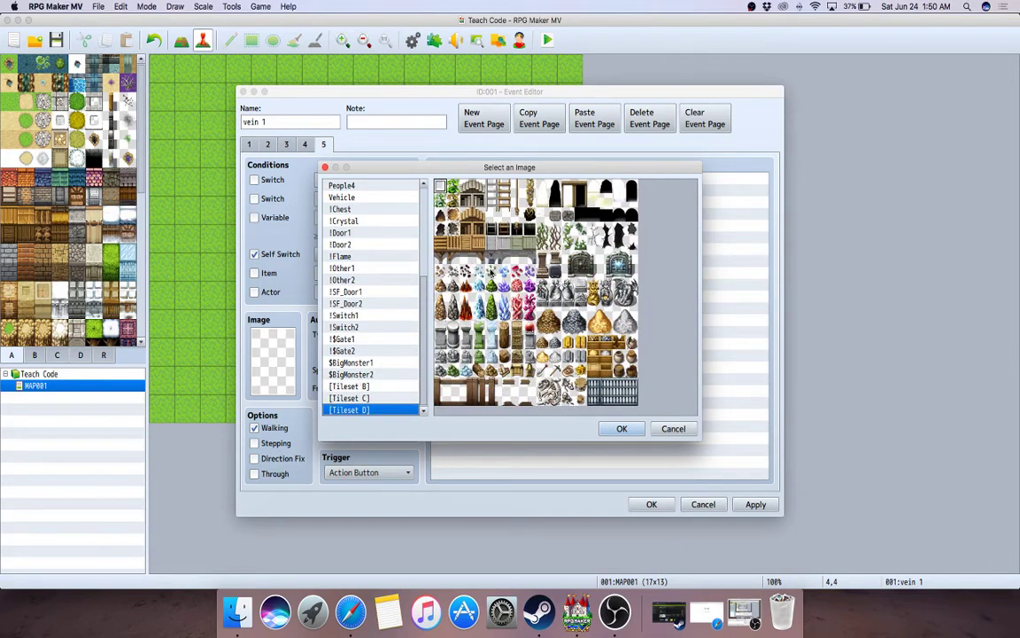
pyautogui.doubleClick(506, 275)
pyautogui.click(276, 428)
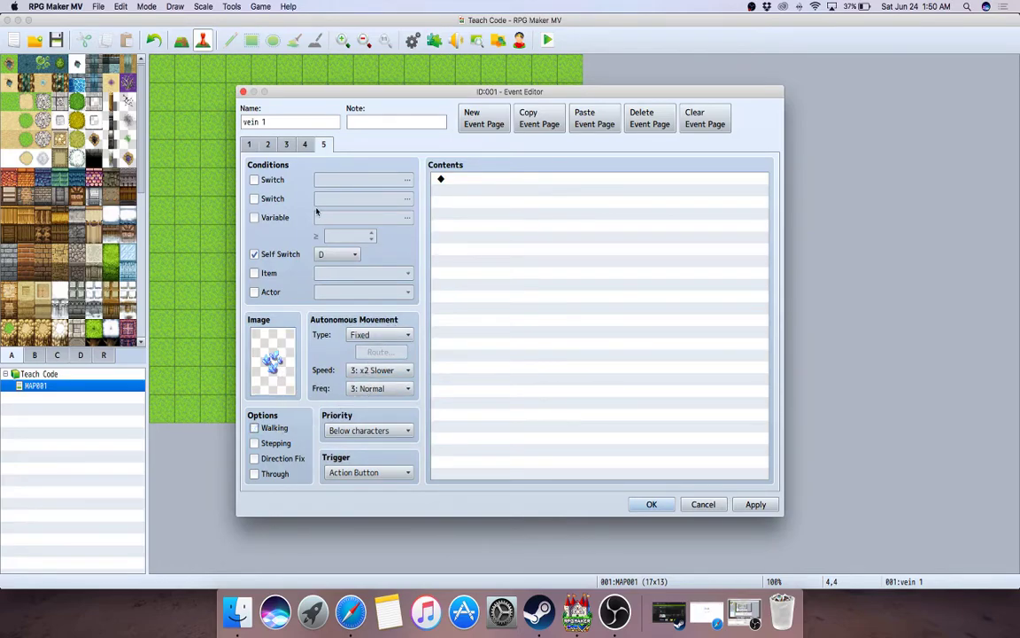
# Step: Review pages 1 to 5 of the vein event and apply the changes with OK
pyautogui.click(287, 145)
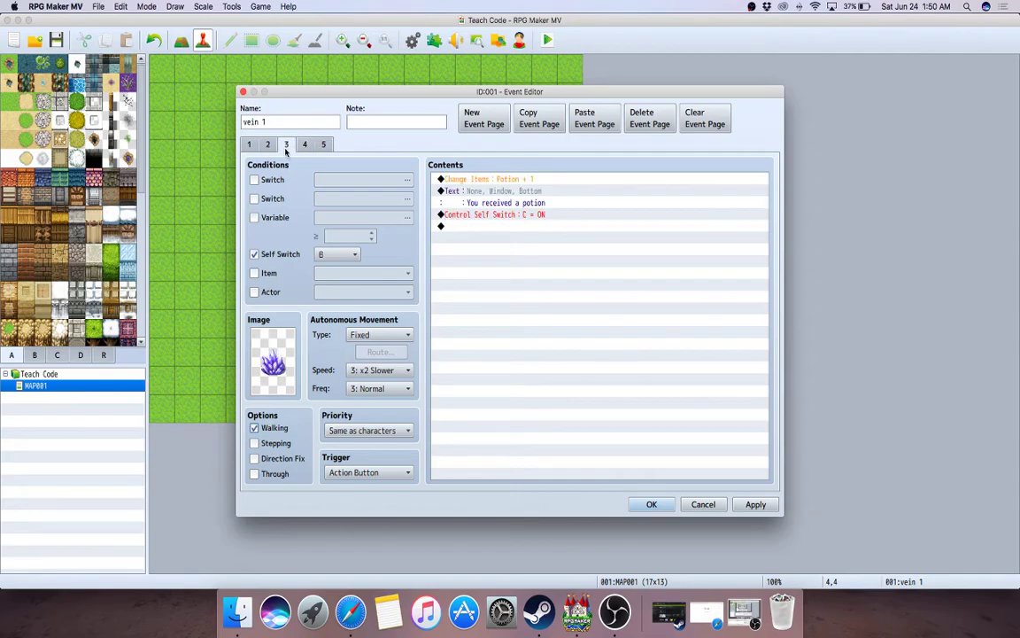
pyautogui.click(251, 145)
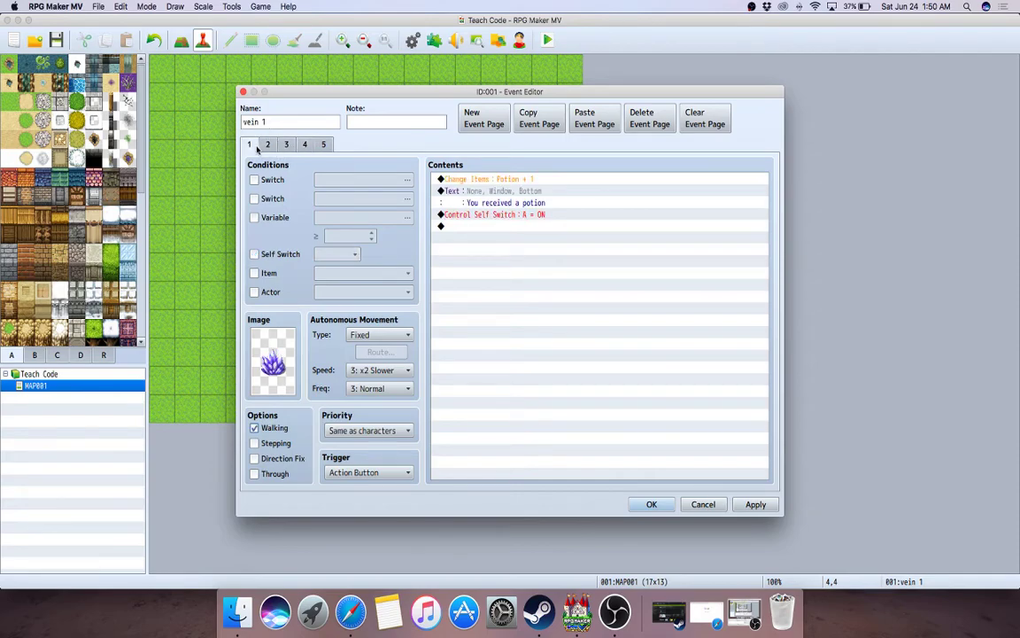
pyautogui.click(268, 144)
pyautogui.click(286, 144)
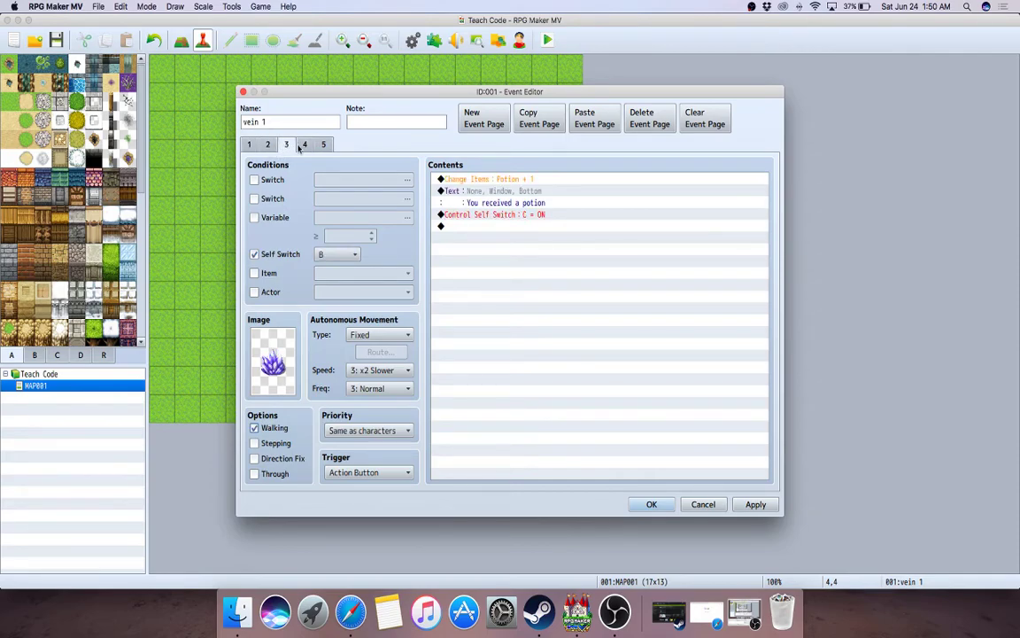
pyautogui.click(305, 145)
pyautogui.click(323, 144)
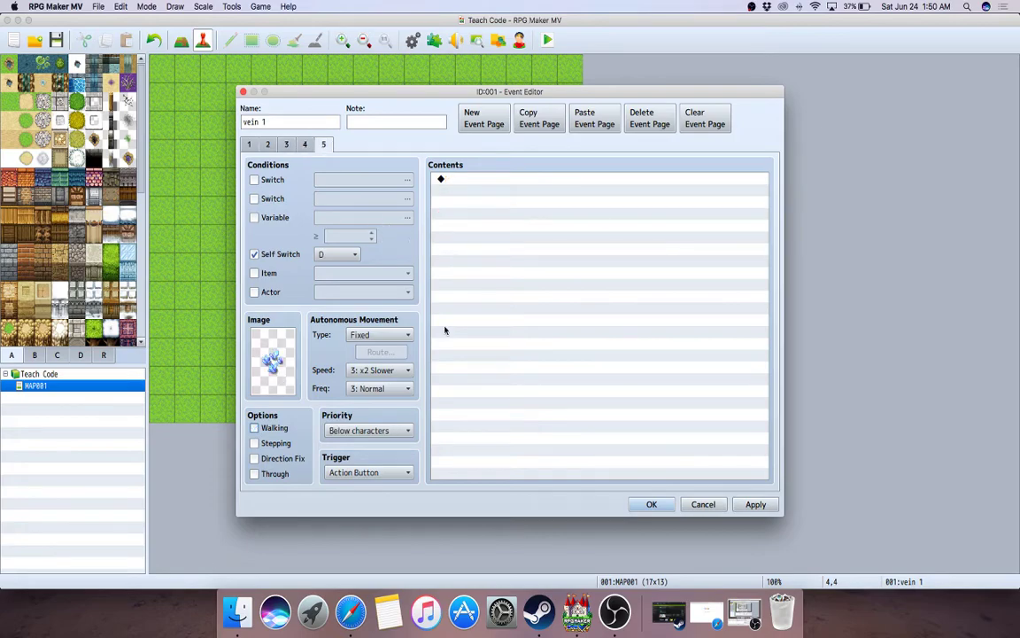
pyautogui.click(651, 504)
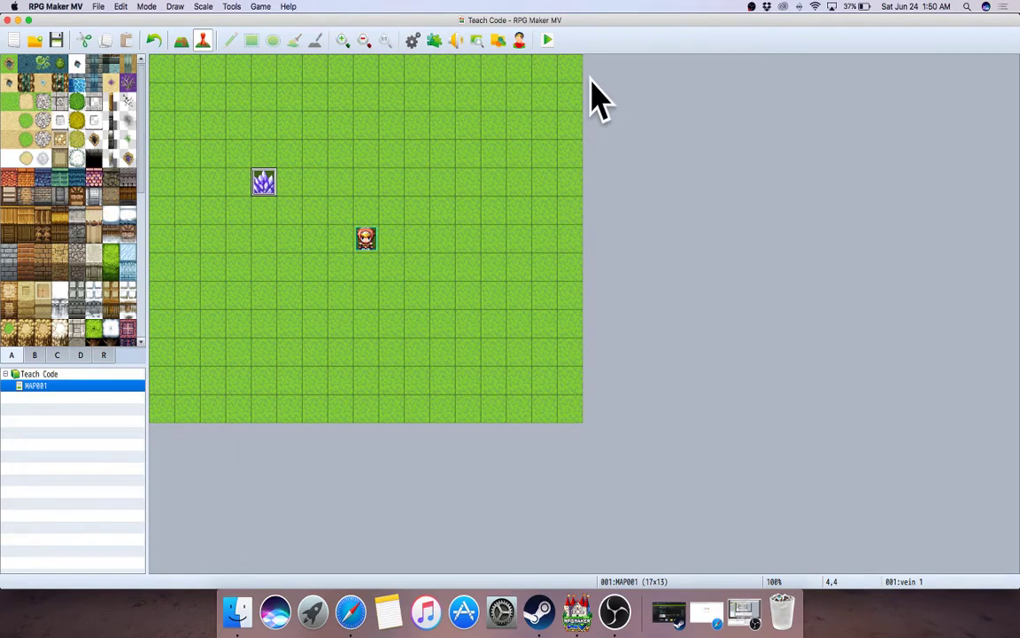
# Step: Save the project, launch a playtest and start a New Game
pyautogui.click(499, 40)
pyautogui.click(457, 336)
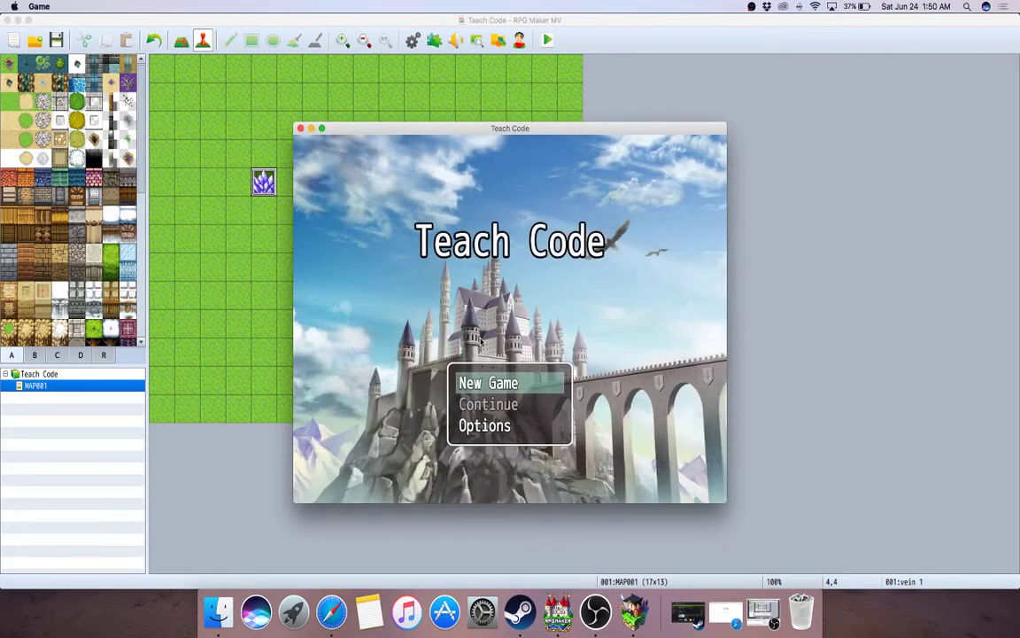
pyautogui.click(495, 404)
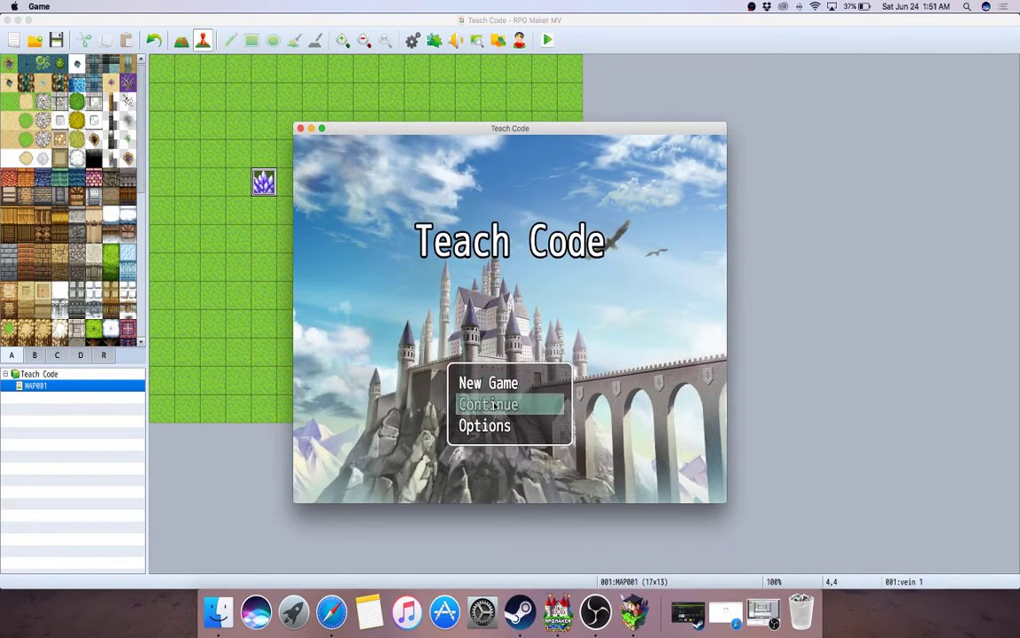
pyautogui.click(499, 384)
pyautogui.click(499, 386)
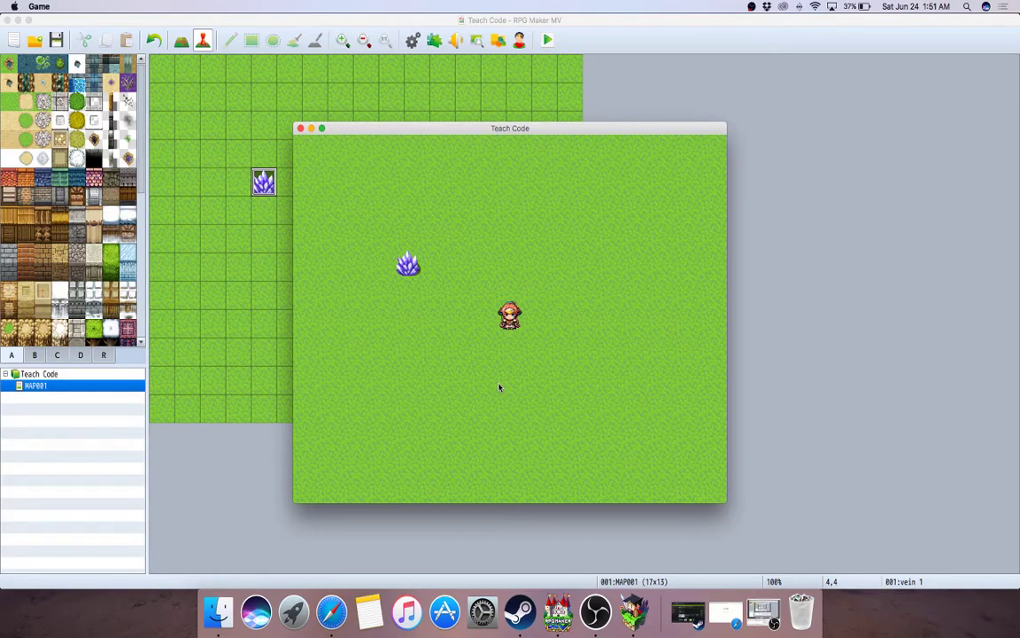
# Step: Harvest a potion from the crystal, see it turn to blue shards, then close the game
pyautogui.click(413, 264)
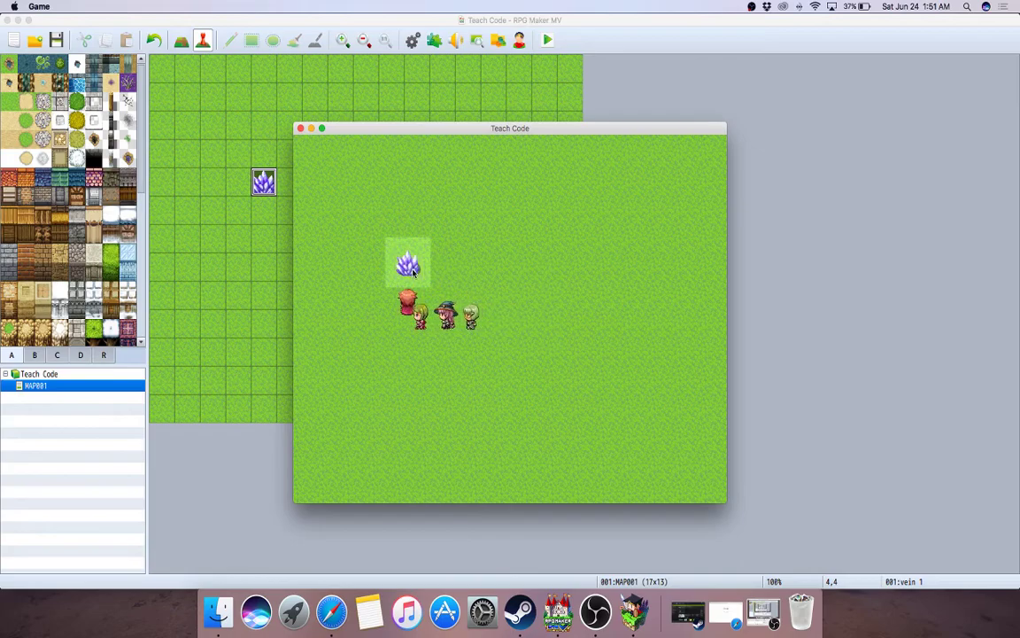
pyautogui.click(413, 274)
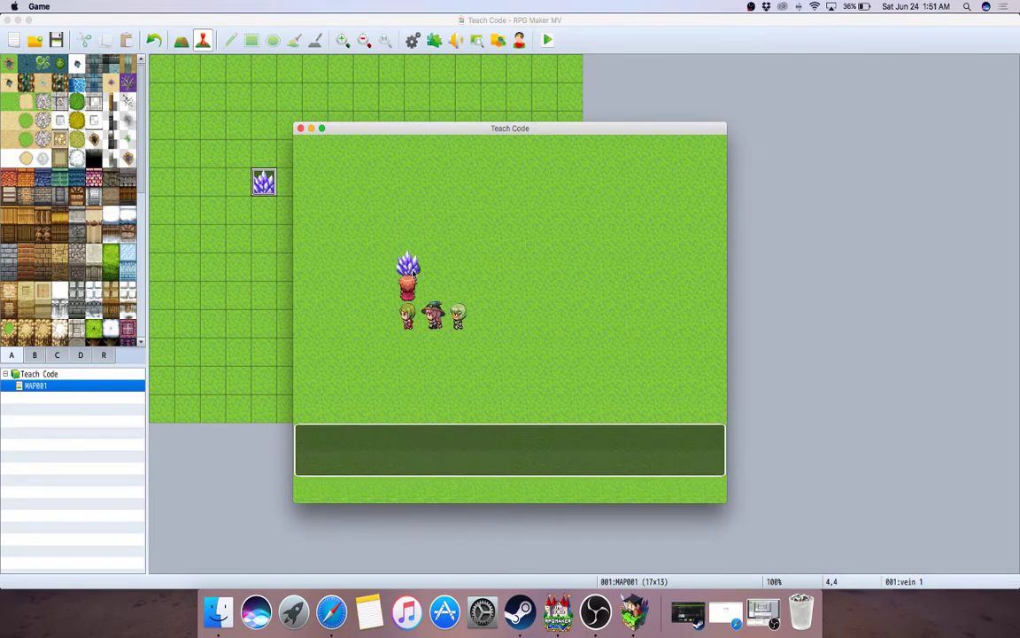
pyautogui.click(541, 290)
pyautogui.click(492, 403)
pyautogui.click(449, 347)
pyautogui.click(456, 285)
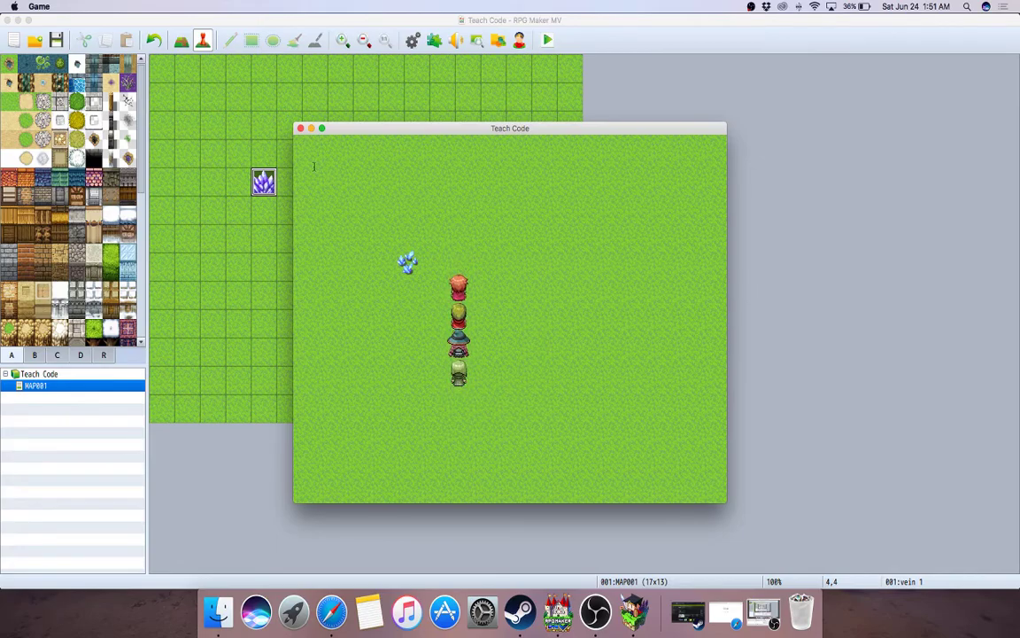
pyautogui.click(300, 129)
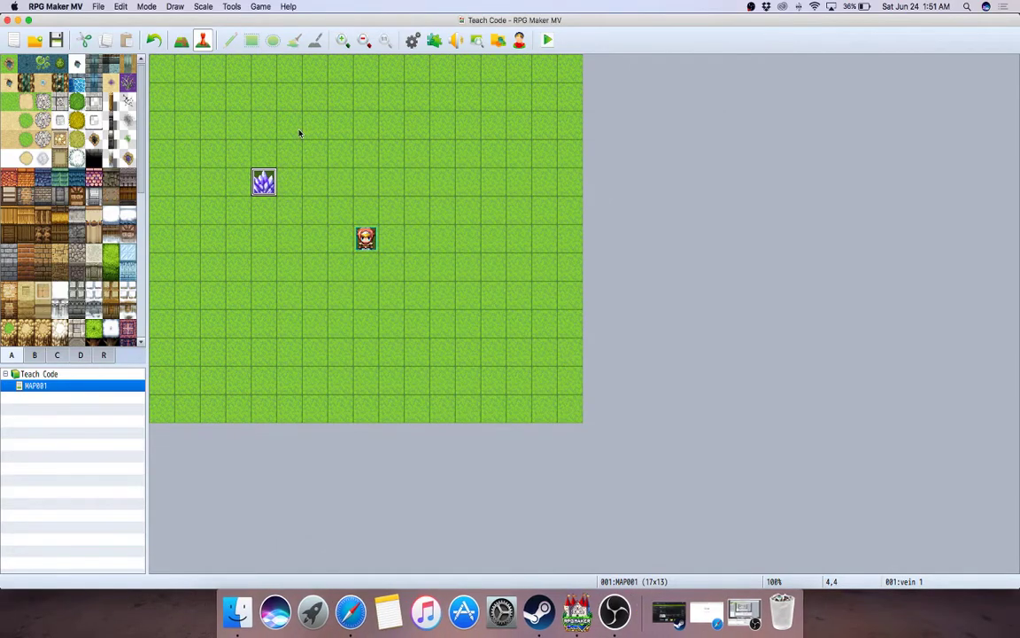
# Step: Copy the vein 1 crystal event and paste it onto four empty map tiles
pyautogui.rightClick(257, 182)
pyautogui.click(275, 232)
pyautogui.rightClick(412, 146)
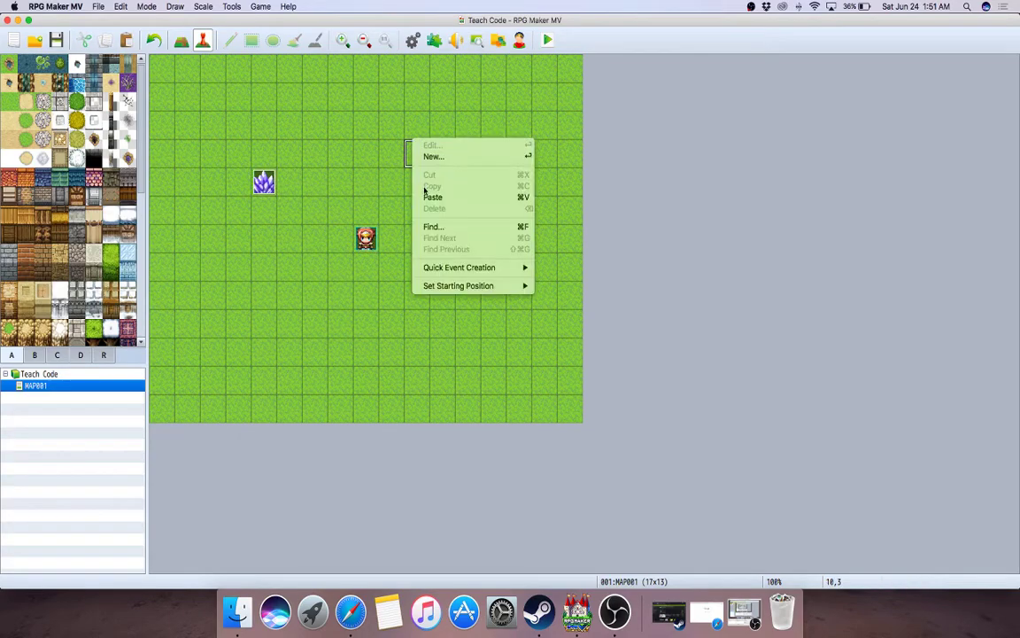
pyautogui.click(425, 197)
pyautogui.rightClick(319, 348)
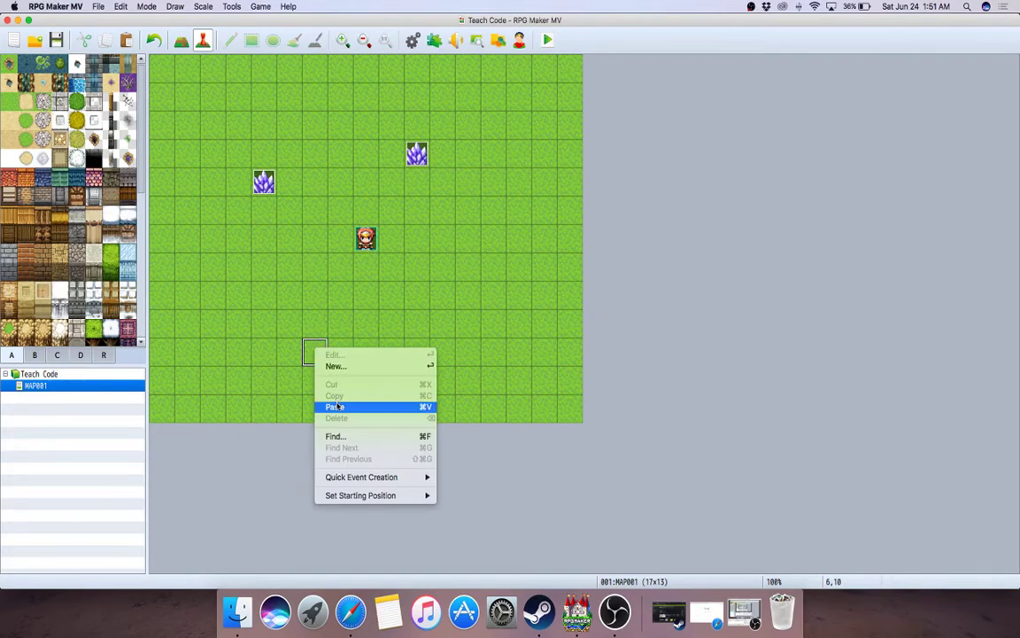
pyautogui.click(341, 405)
pyautogui.rightClick(481, 308)
pyautogui.click(501, 364)
pyautogui.rightClick(229, 257)
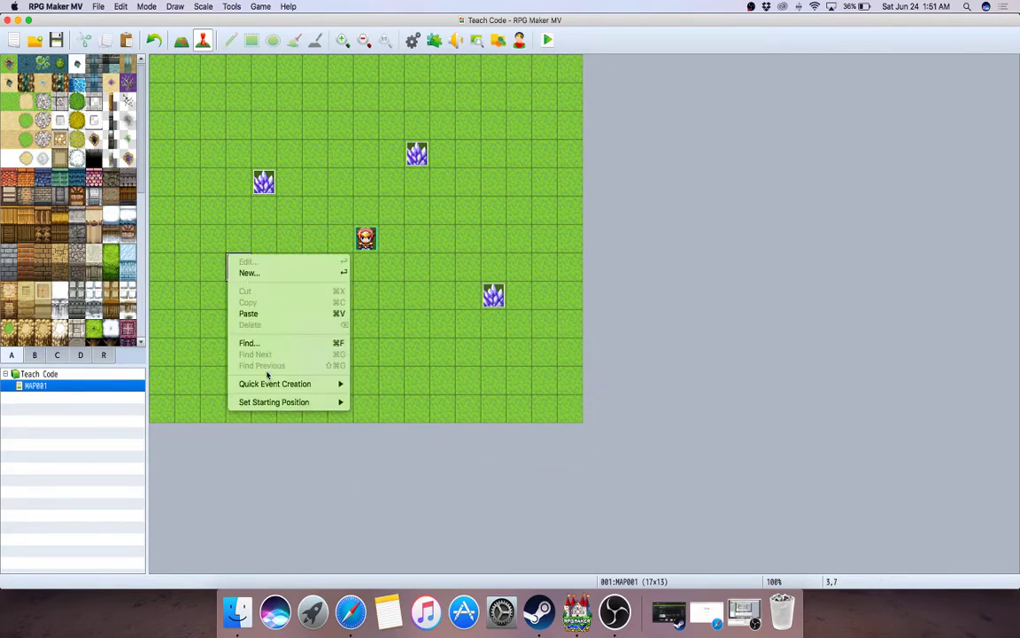
pyautogui.click(248, 313)
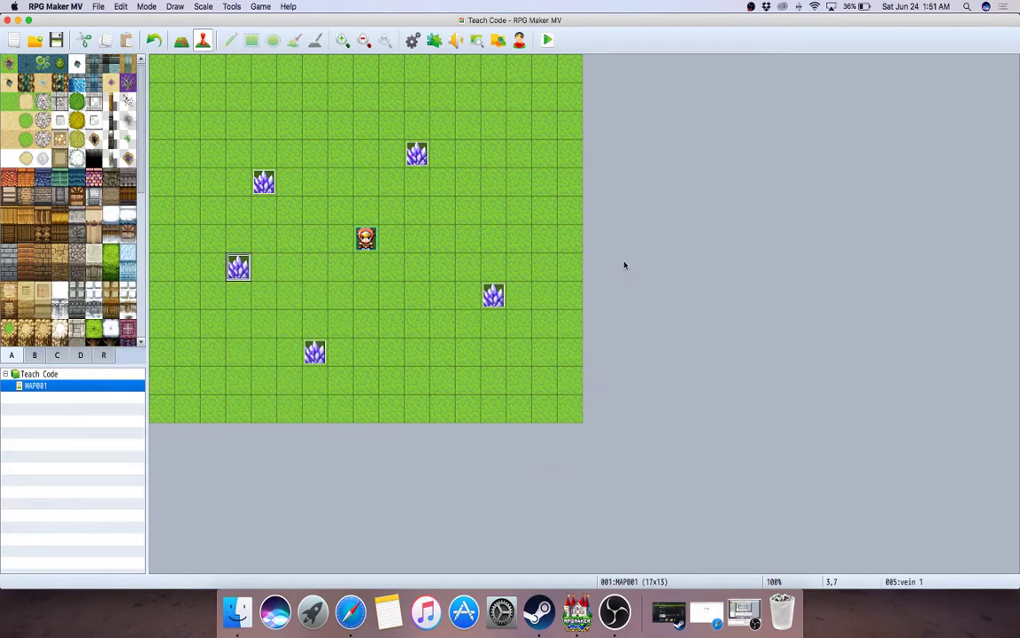
# Step: Save, start a New Game playtest and collect a potion from the first crystal
pyautogui.click(547, 42)
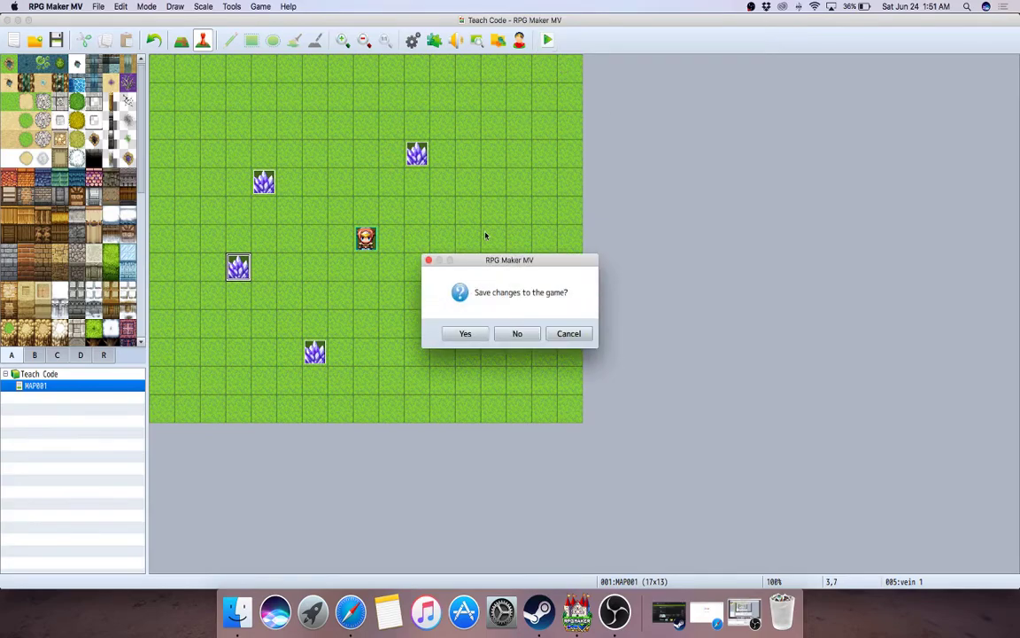
pyautogui.click(465, 334)
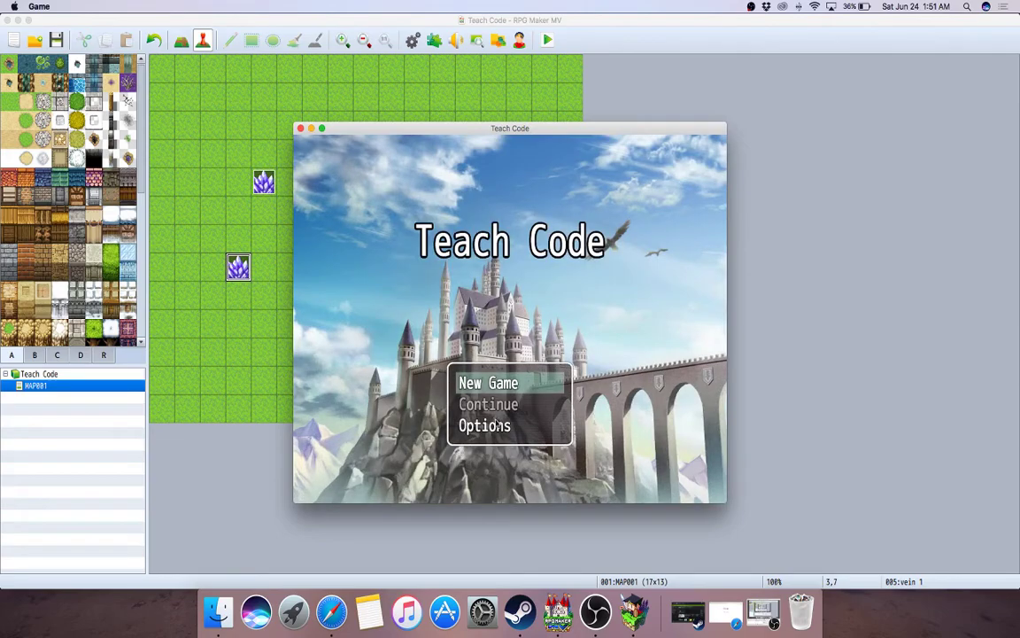
pyautogui.click(494, 388)
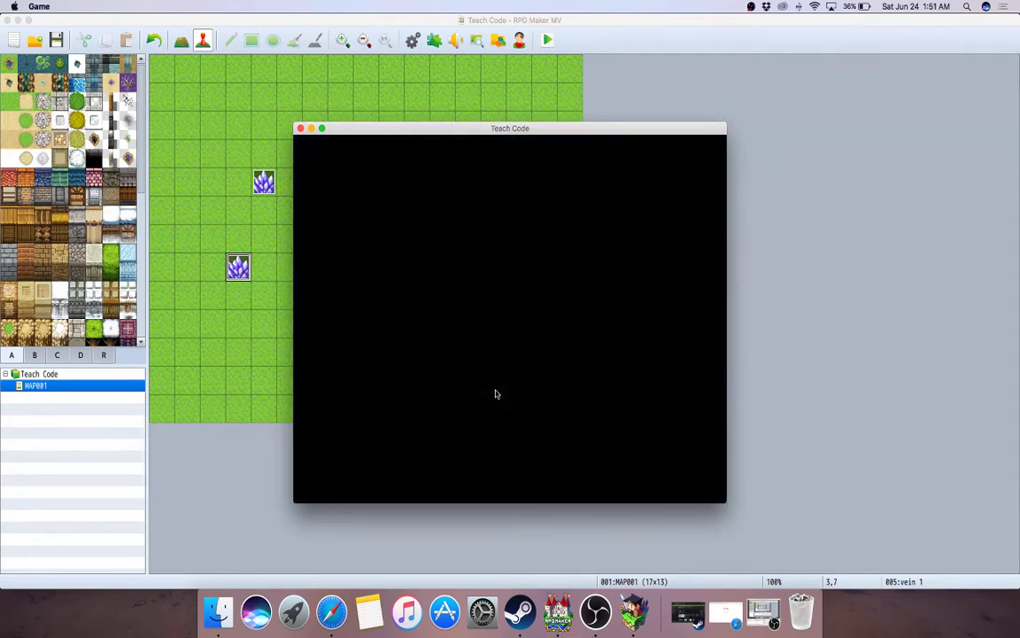
pyautogui.click(381, 348)
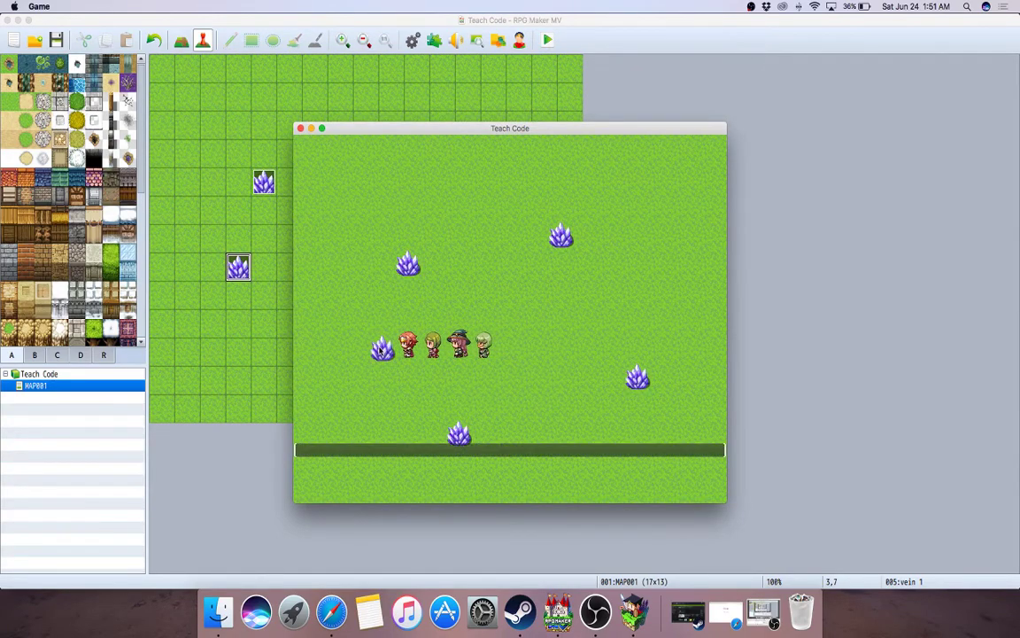
pyautogui.press('Return')
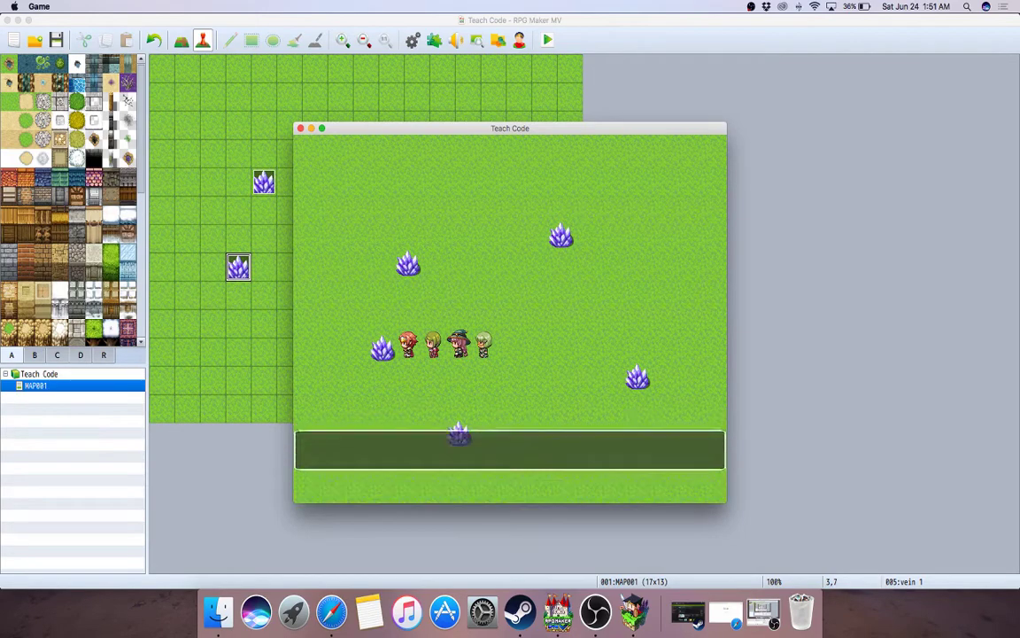
pyautogui.press('Return')
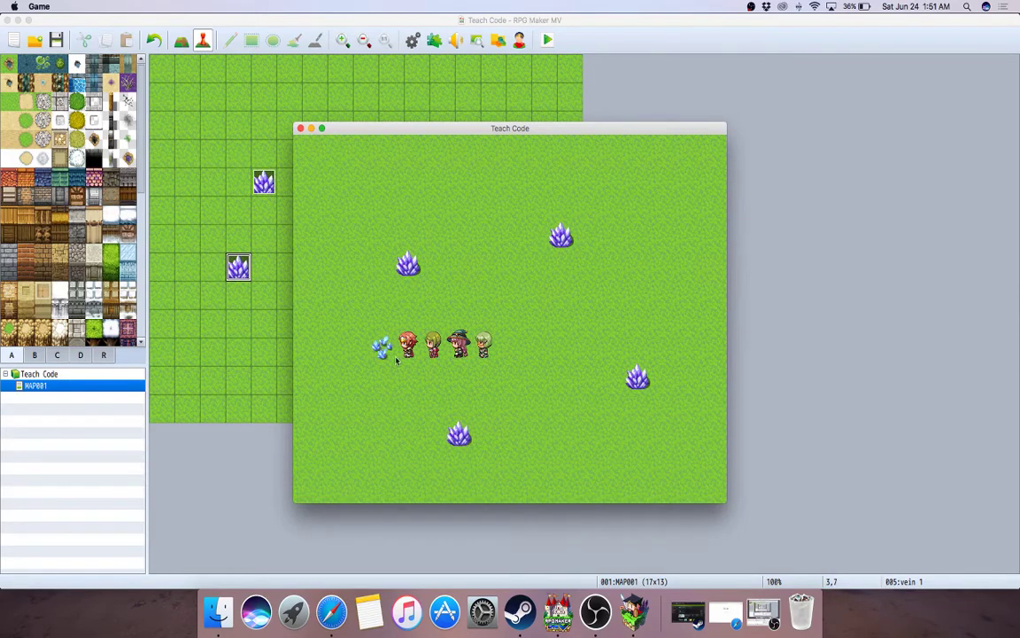
# Step: Collect potions from the bottom, right and top-right crystals, dismissing each message
pyautogui.click(460, 437)
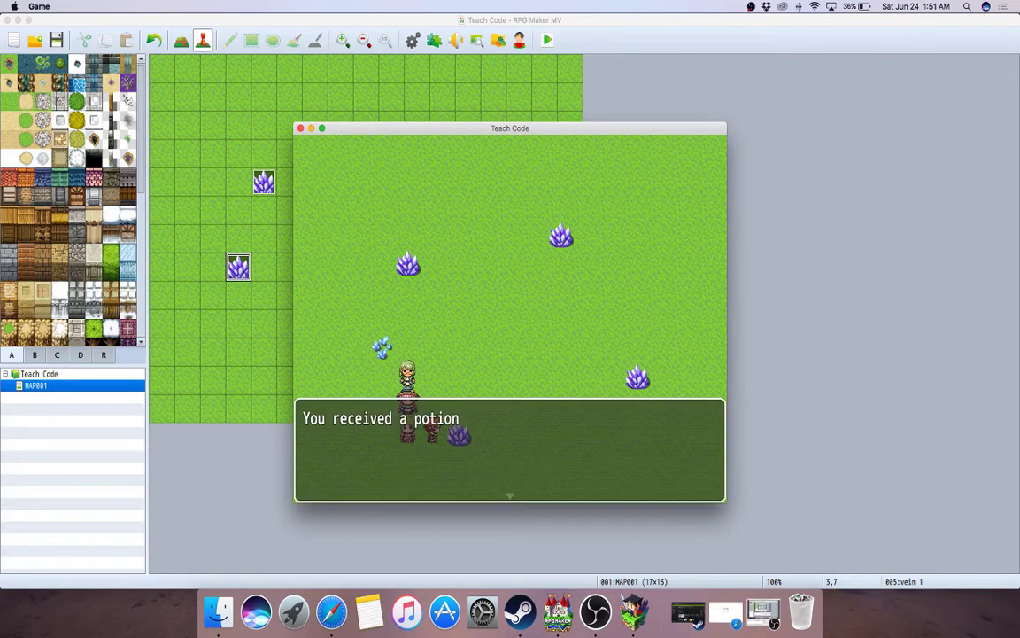
pyautogui.press('Return')
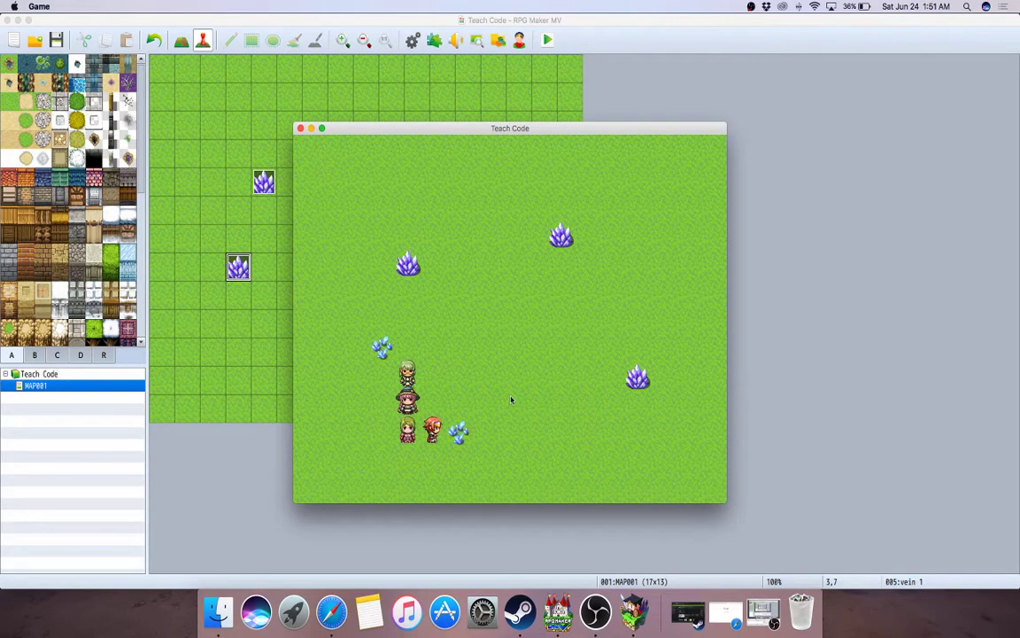
pyautogui.click(638, 383)
pyautogui.press('Return')
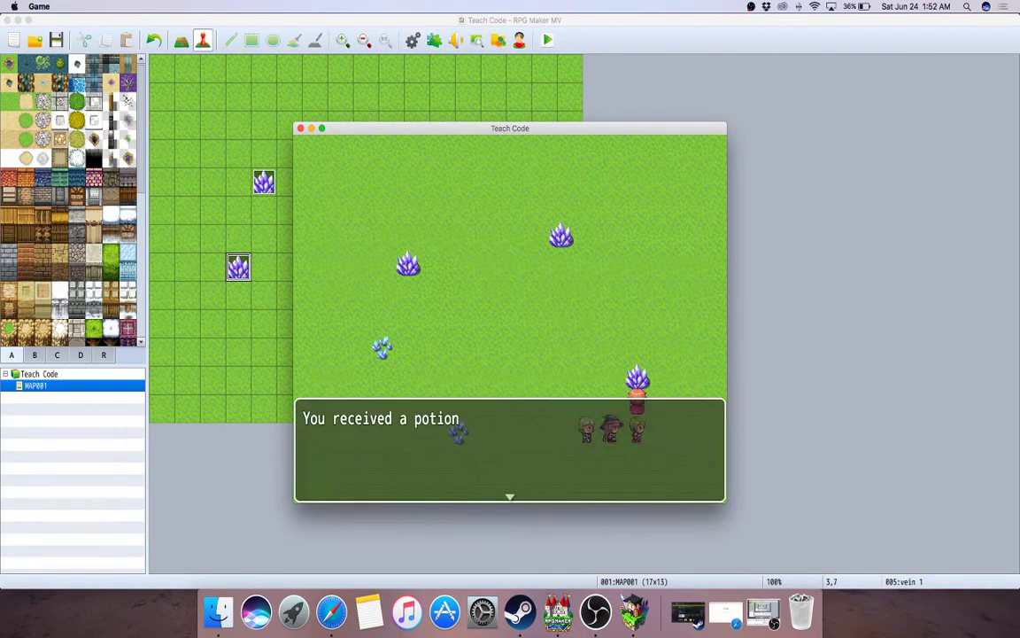
pyautogui.press('Return')
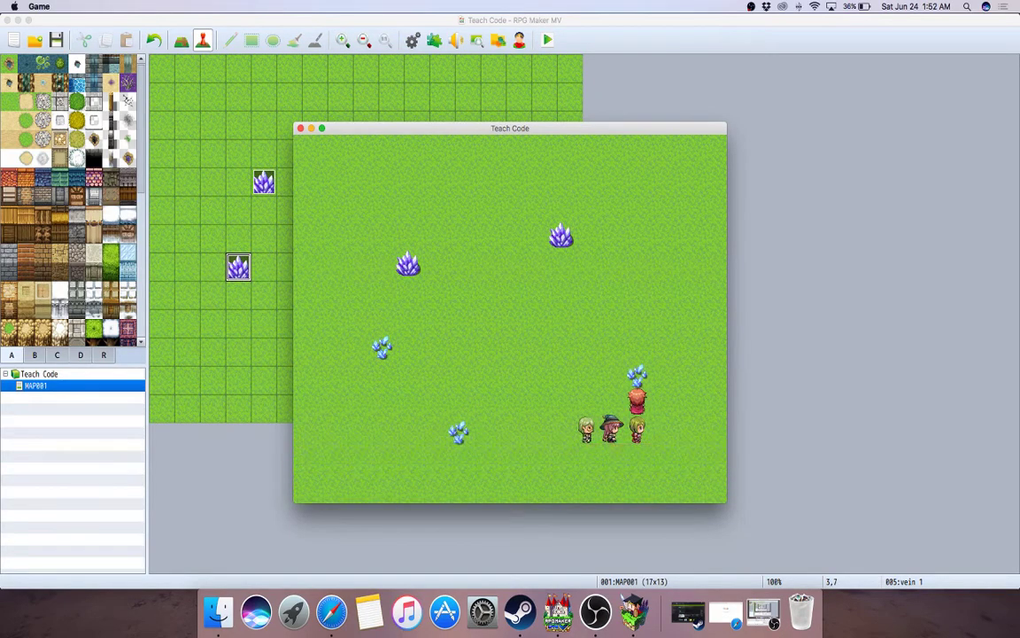
pyautogui.click(589, 283)
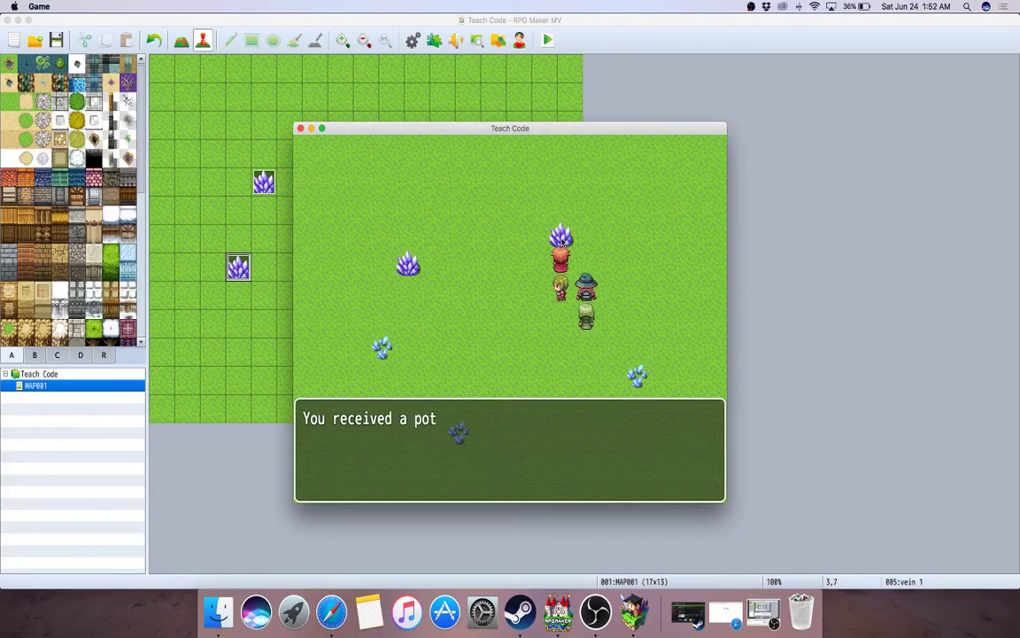
pyautogui.press('Return')
pyautogui.press('Return')
pyautogui.press('Return')
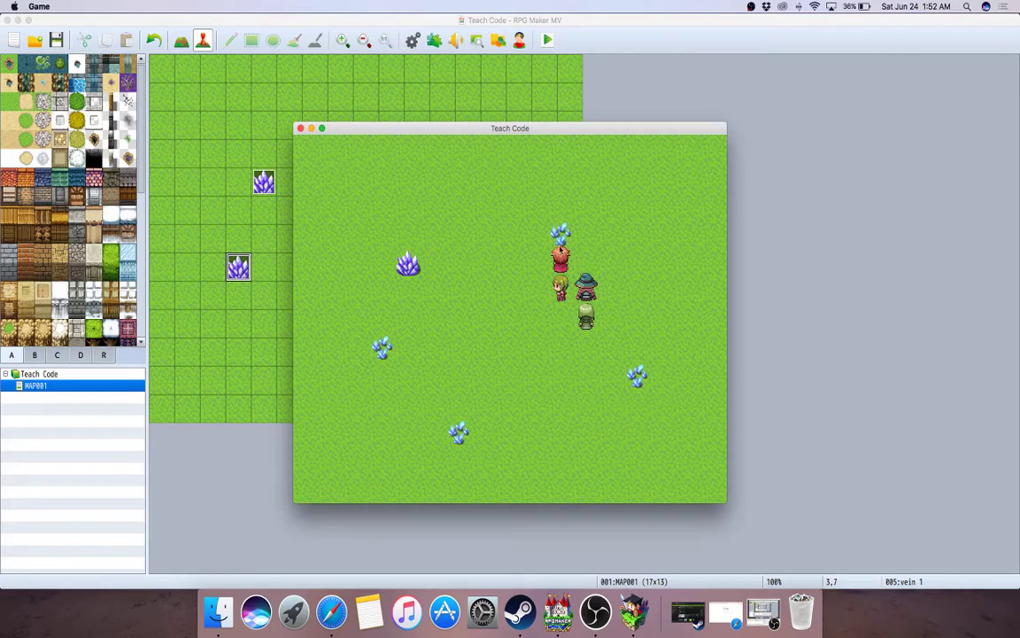
# Step: Collect a potion from the upper-left crystal, dismiss the message and walk away
pyautogui.click(458, 293)
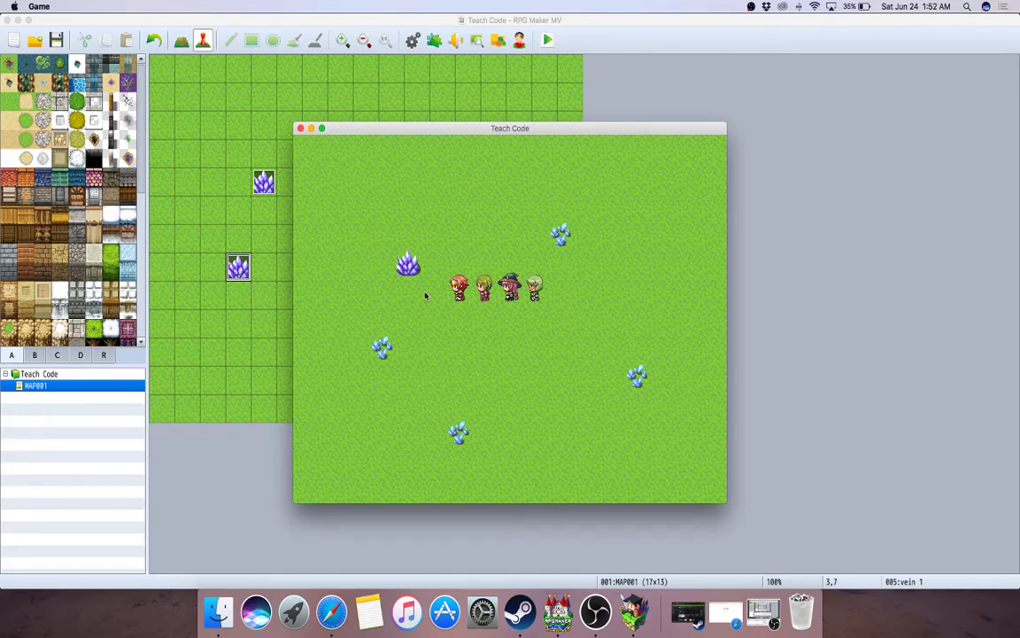
pyautogui.click(426, 293)
pyautogui.click(408, 266)
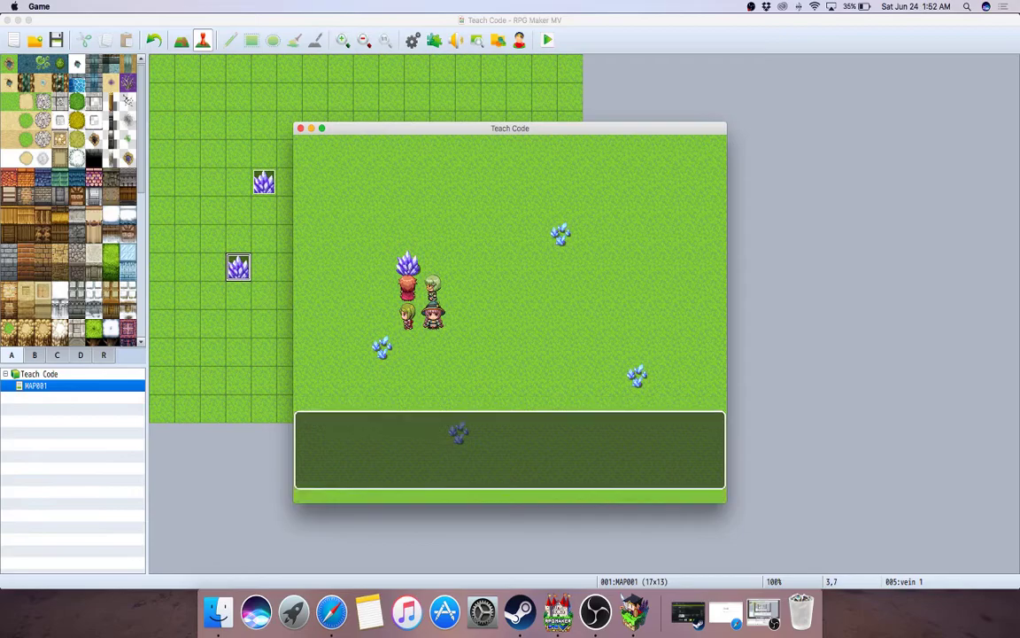
pyautogui.press('Return')
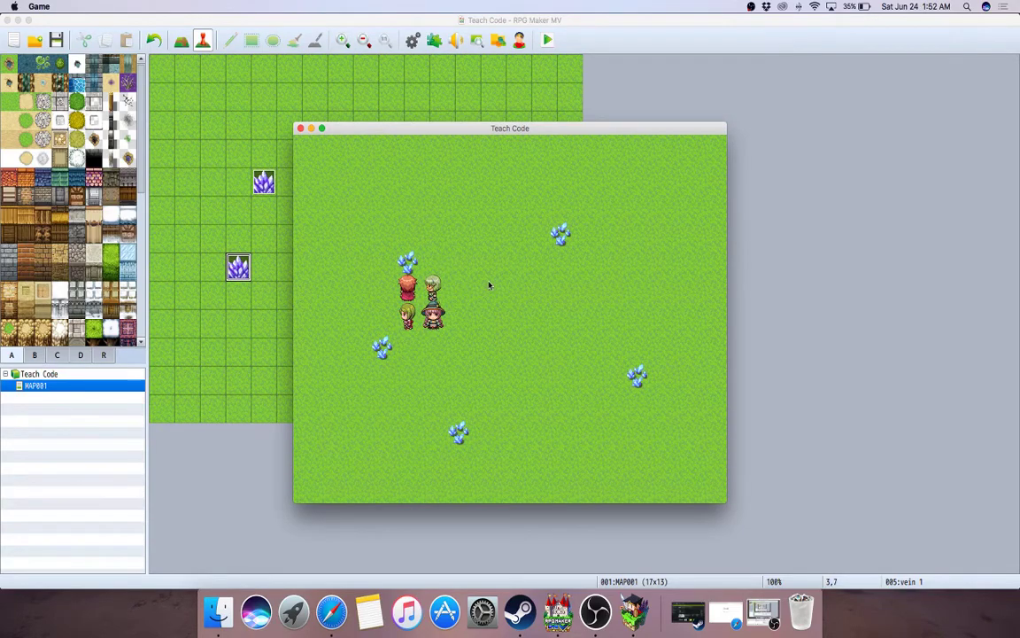
pyautogui.click(518, 315)
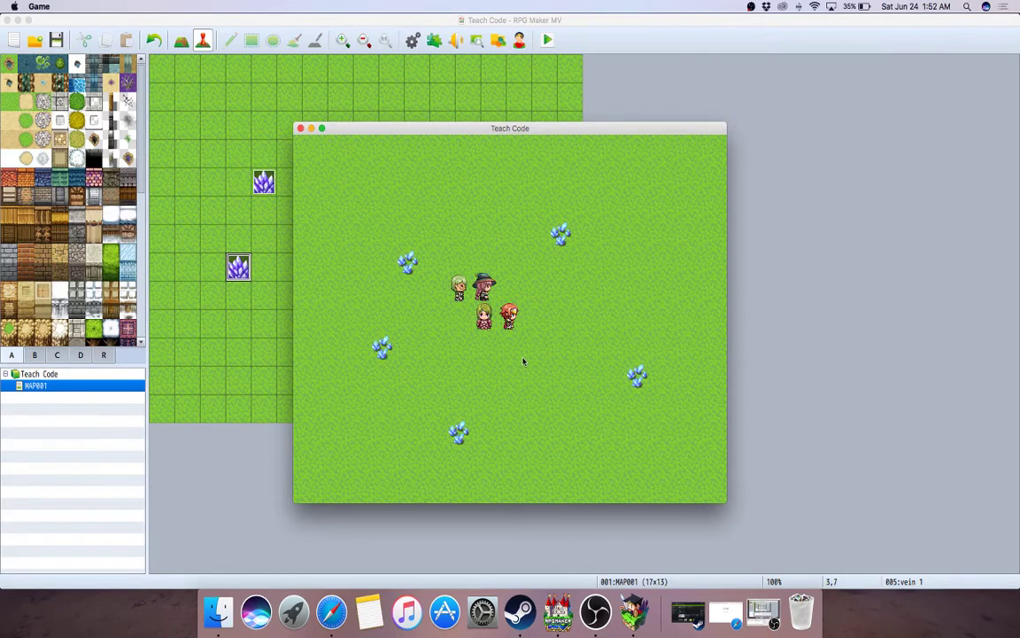
pyautogui.click(454, 359)
pyautogui.click(458, 371)
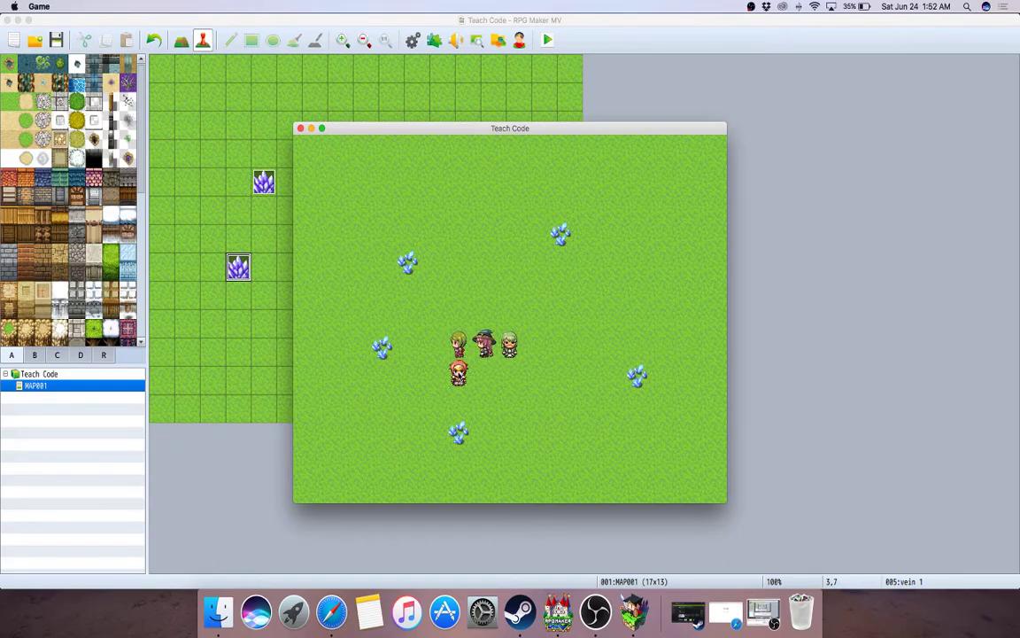
pyautogui.click(482, 383)
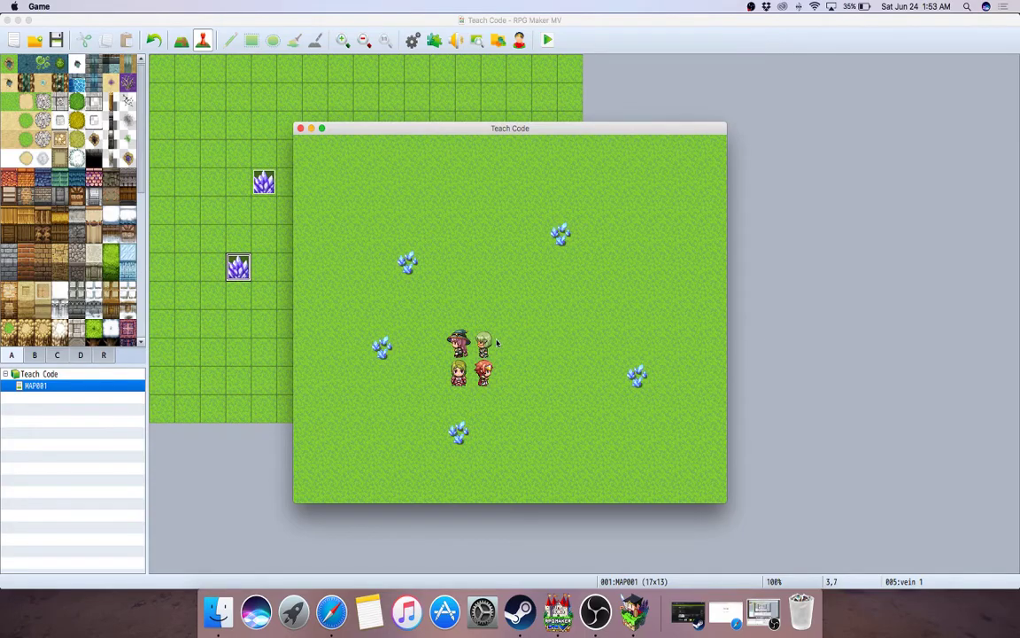
pyautogui.click(510, 259)
pyautogui.click(614, 292)
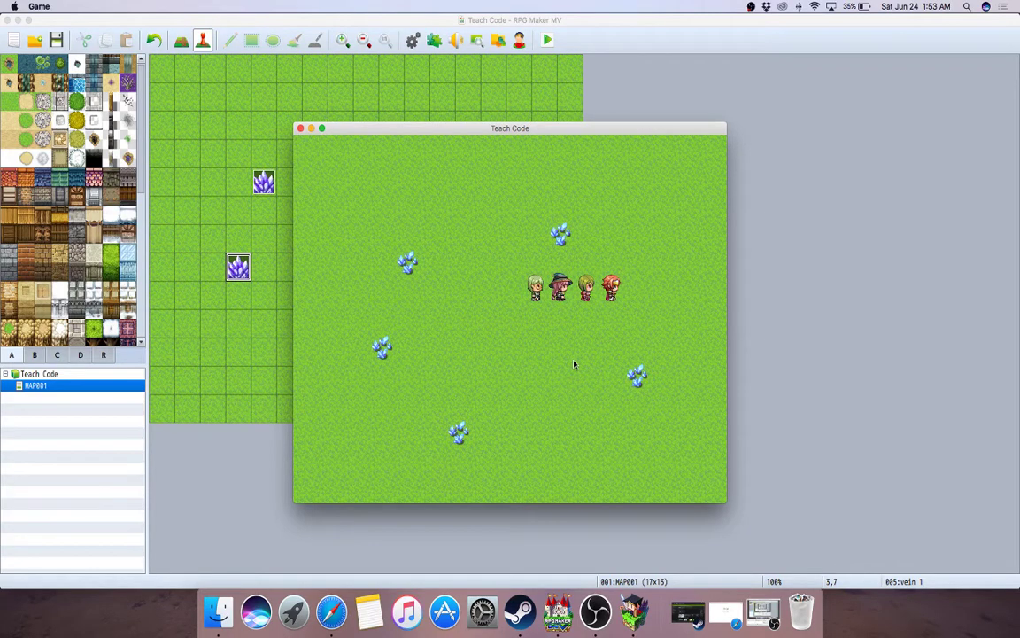
pyautogui.click(558, 347)
pyautogui.click(454, 318)
pyautogui.click(433, 291)
pyautogui.click(518, 264)
pyautogui.click(585, 290)
pyautogui.click(559, 373)
pyautogui.click(506, 406)
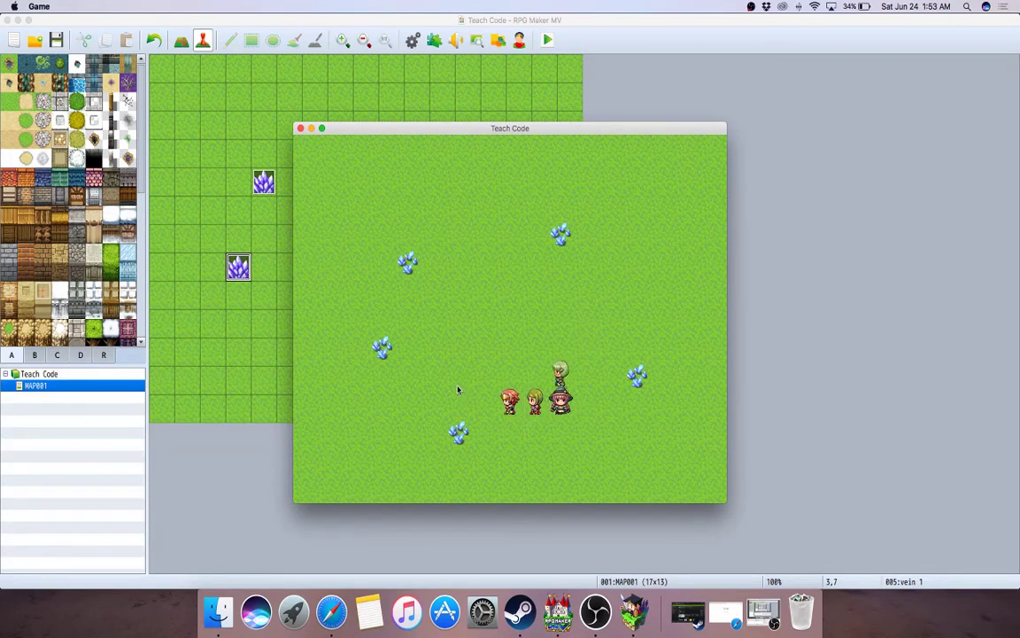
pyautogui.click(458, 390)
pyautogui.click(494, 296)
pyautogui.click(560, 347)
pyautogui.click(474, 398)
pyautogui.click(433, 346)
pyautogui.click(410, 300)
pyautogui.click(458, 316)
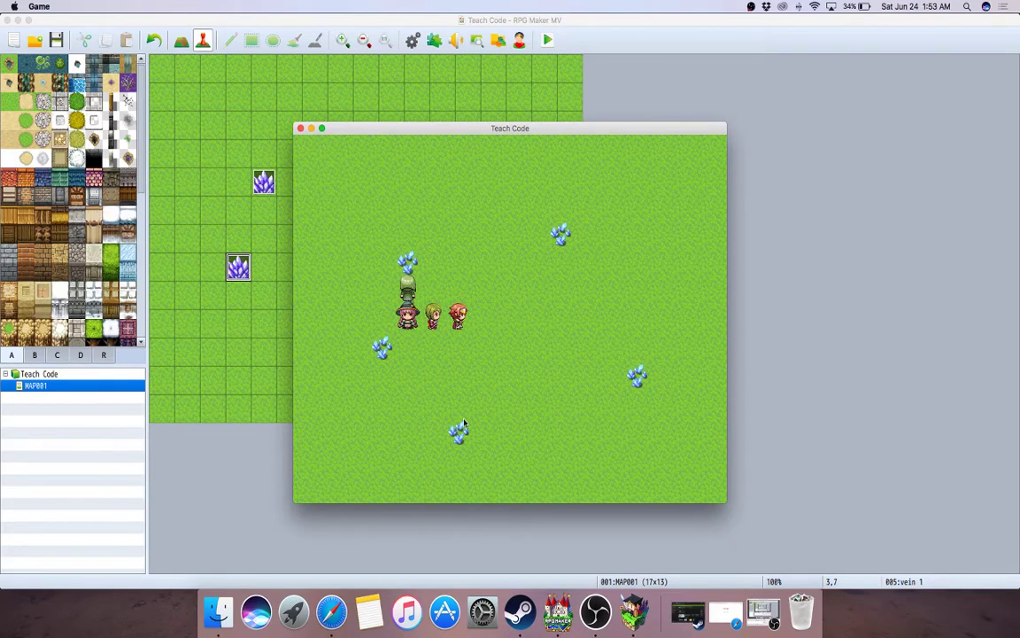
pyautogui.click(461, 270)
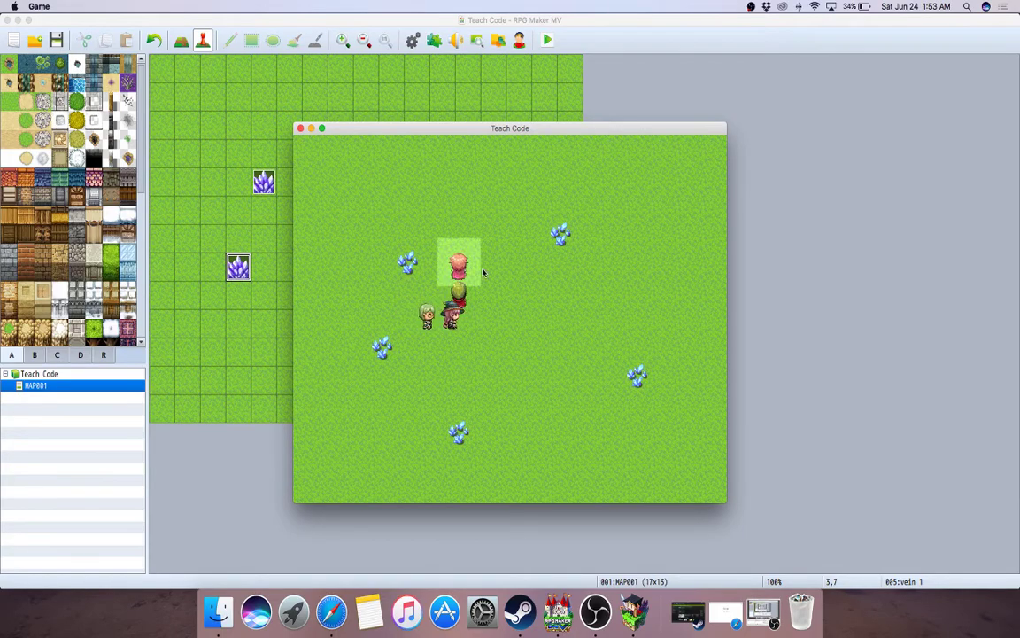
pyautogui.click(510, 403)
pyautogui.click(399, 315)
pyautogui.click(438, 239)
pyautogui.click(492, 245)
pyautogui.click(563, 293)
pyautogui.click(542, 385)
pyautogui.click(434, 363)
pyautogui.click(460, 285)
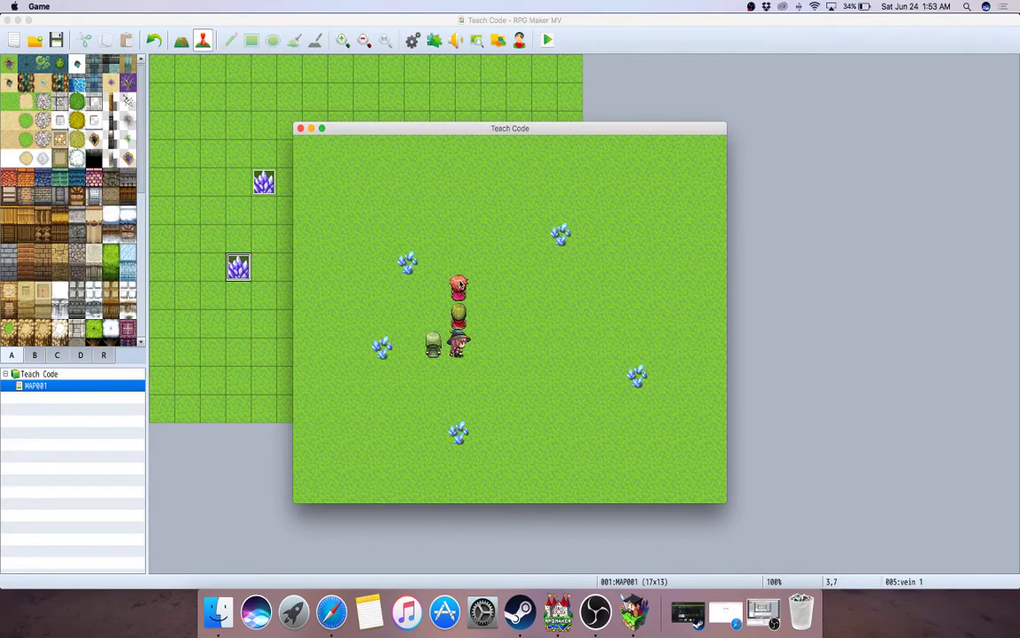
pyautogui.click(517, 311)
pyautogui.click(572, 313)
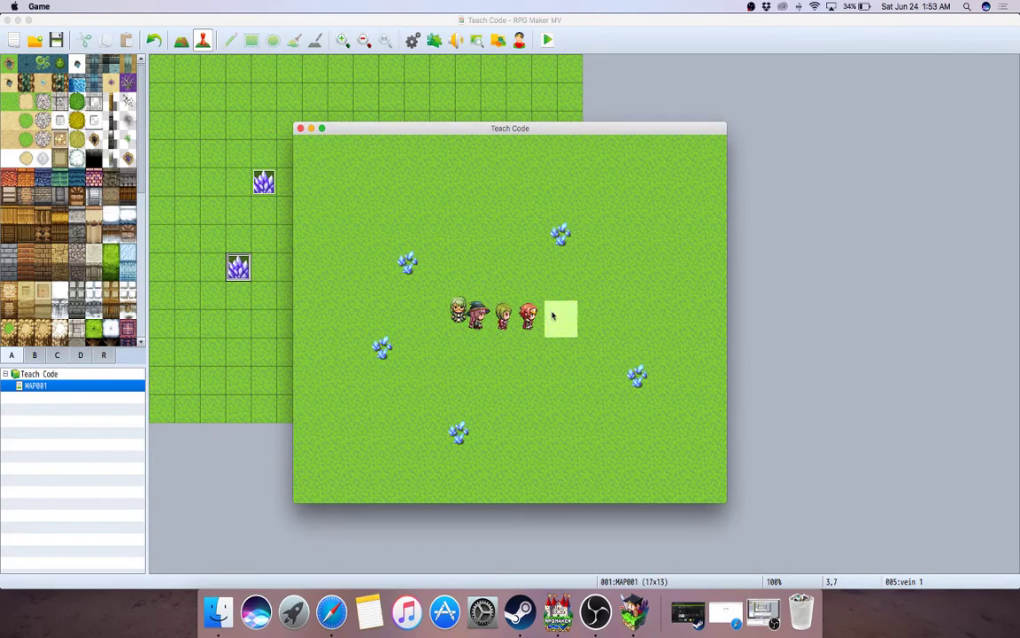
pyautogui.click(509, 259)
pyautogui.click(484, 285)
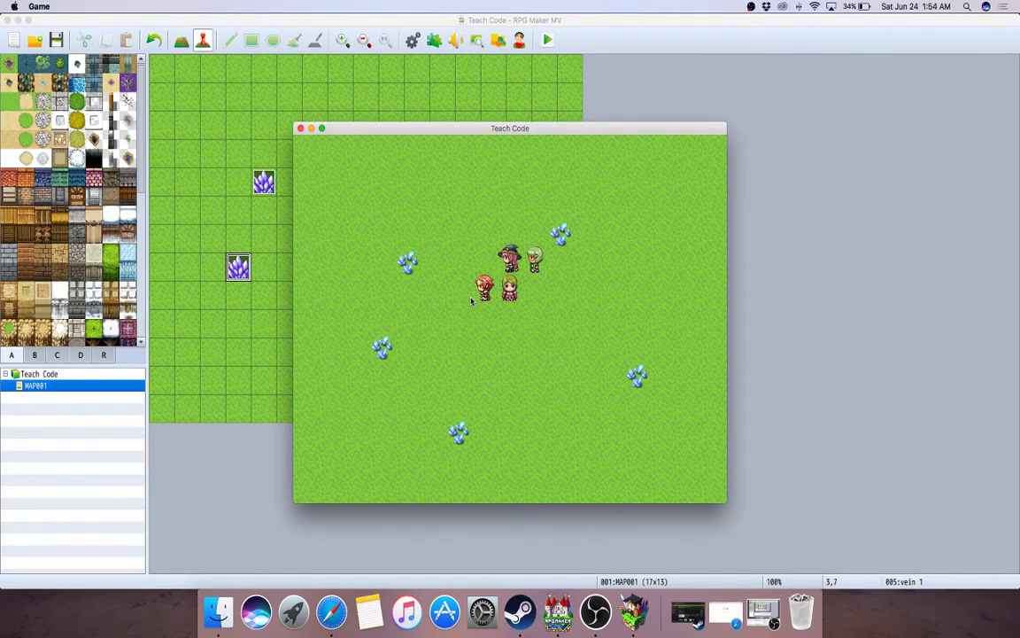
pyautogui.click(489, 376)
pyautogui.click(576, 362)
pyautogui.click(563, 291)
pyautogui.click(484, 318)
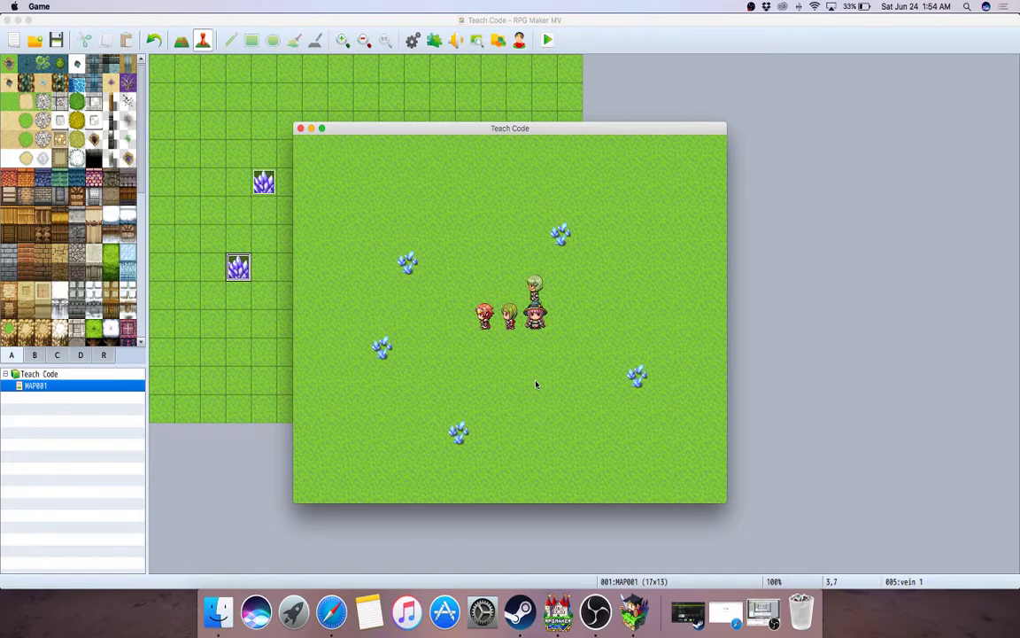
pyautogui.click(536, 384)
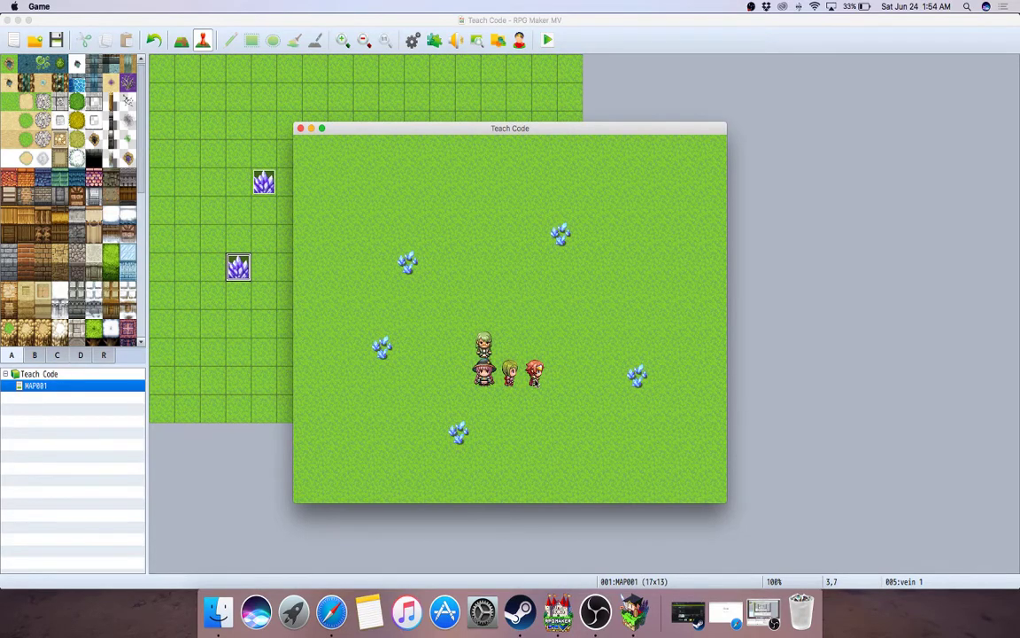
pyautogui.moveTo(532, 320); pyautogui.dragTo(426, 326)
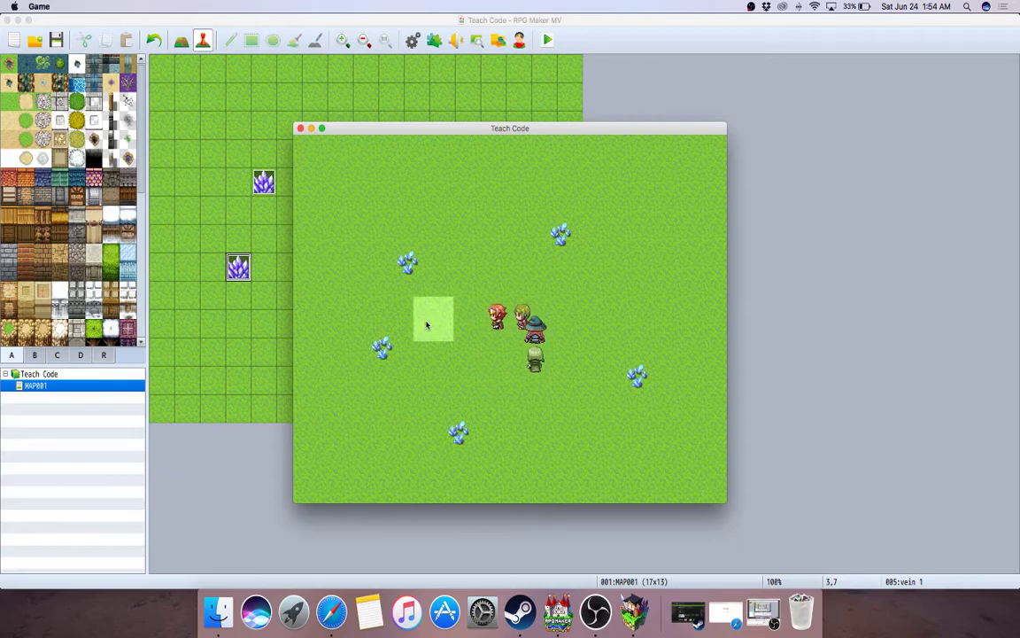
pyautogui.click(486, 374)
pyautogui.moveTo(488, 373)
pyautogui.mouseDown()
pyautogui.moveTo(490, 326)
pyautogui.moveTo(581, 278)
pyautogui.moveTo(553, 412)
pyautogui.moveTo(368, 349)
pyautogui.moveTo(407, 280)
pyautogui.moveTo(503, 280)
pyautogui.moveTo(588, 324)
pyautogui.moveTo(512, 437)
pyautogui.moveTo(434, 405)
pyautogui.mouseUp()
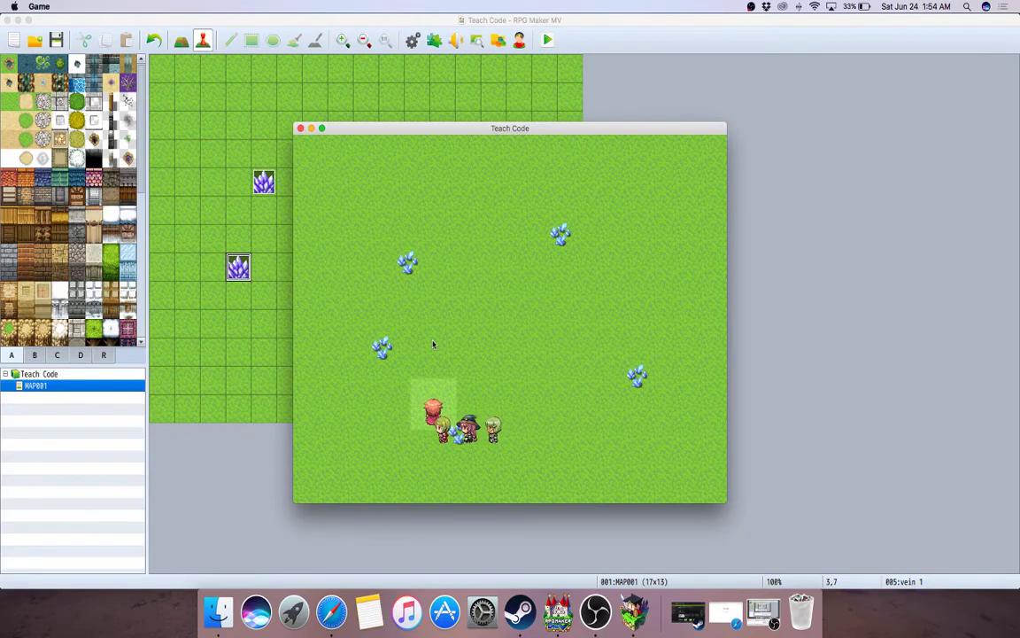
pyautogui.click(555, 325)
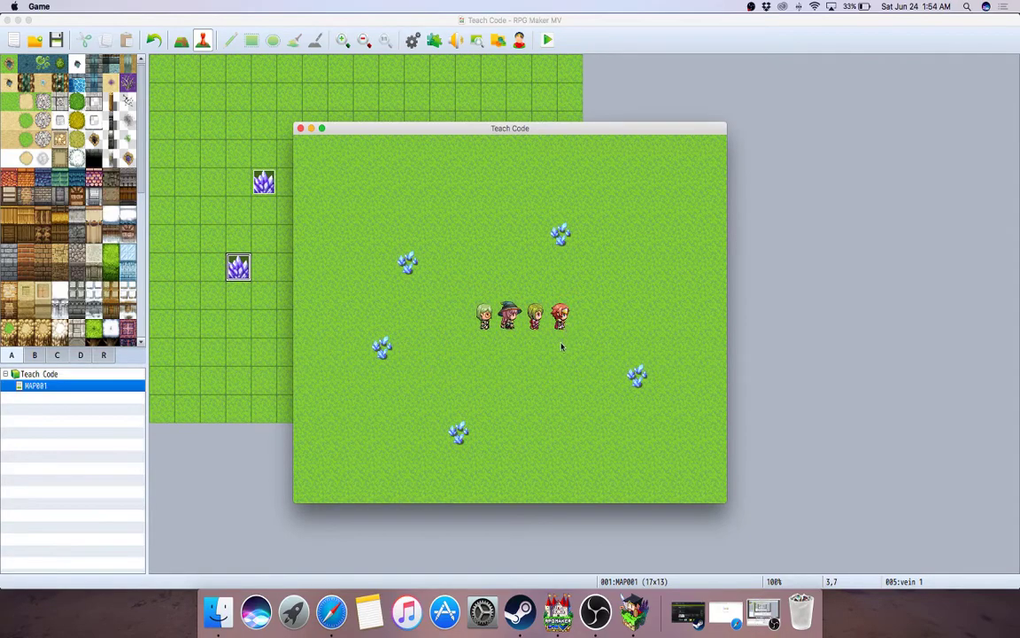
pyautogui.click(545, 361)
pyautogui.moveTo(545, 361)
pyautogui.mouseDown()
pyautogui.moveTo(416, 360)
pyautogui.moveTo(403, 338)
pyautogui.mouseUp()
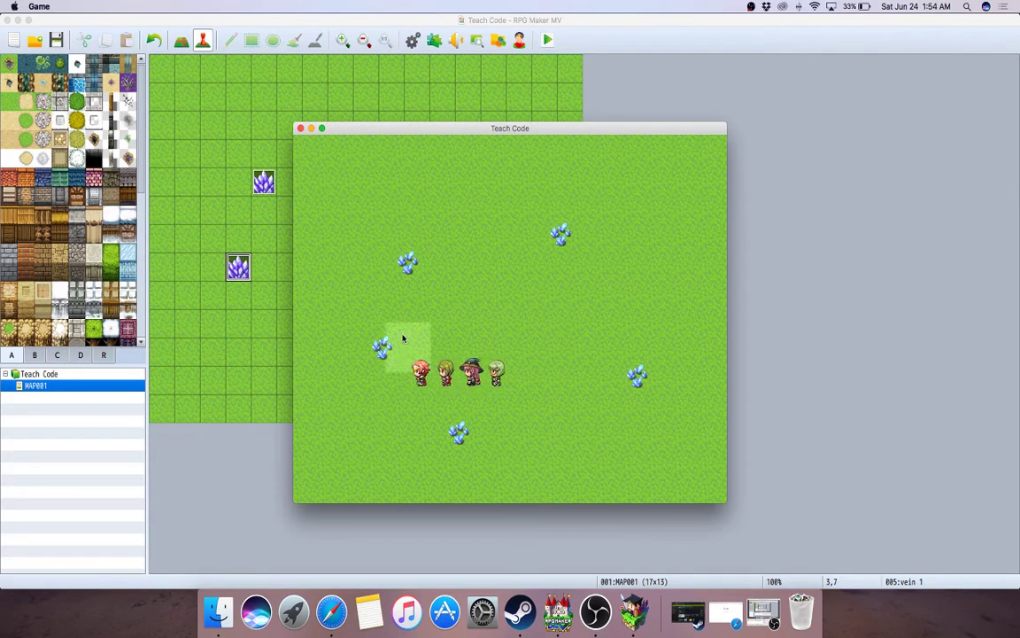
pyautogui.click(462, 298)
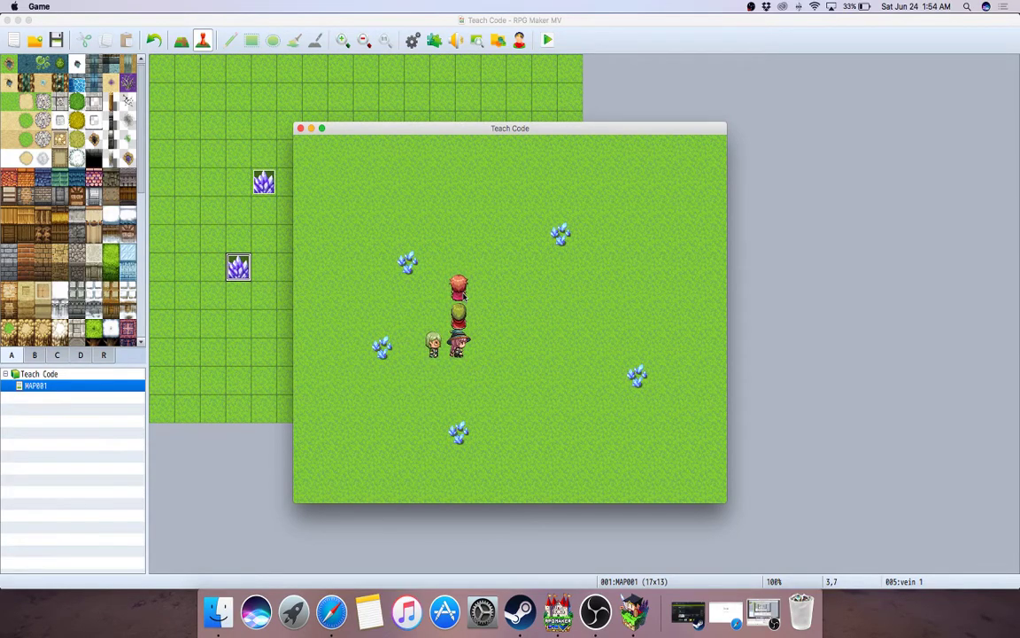